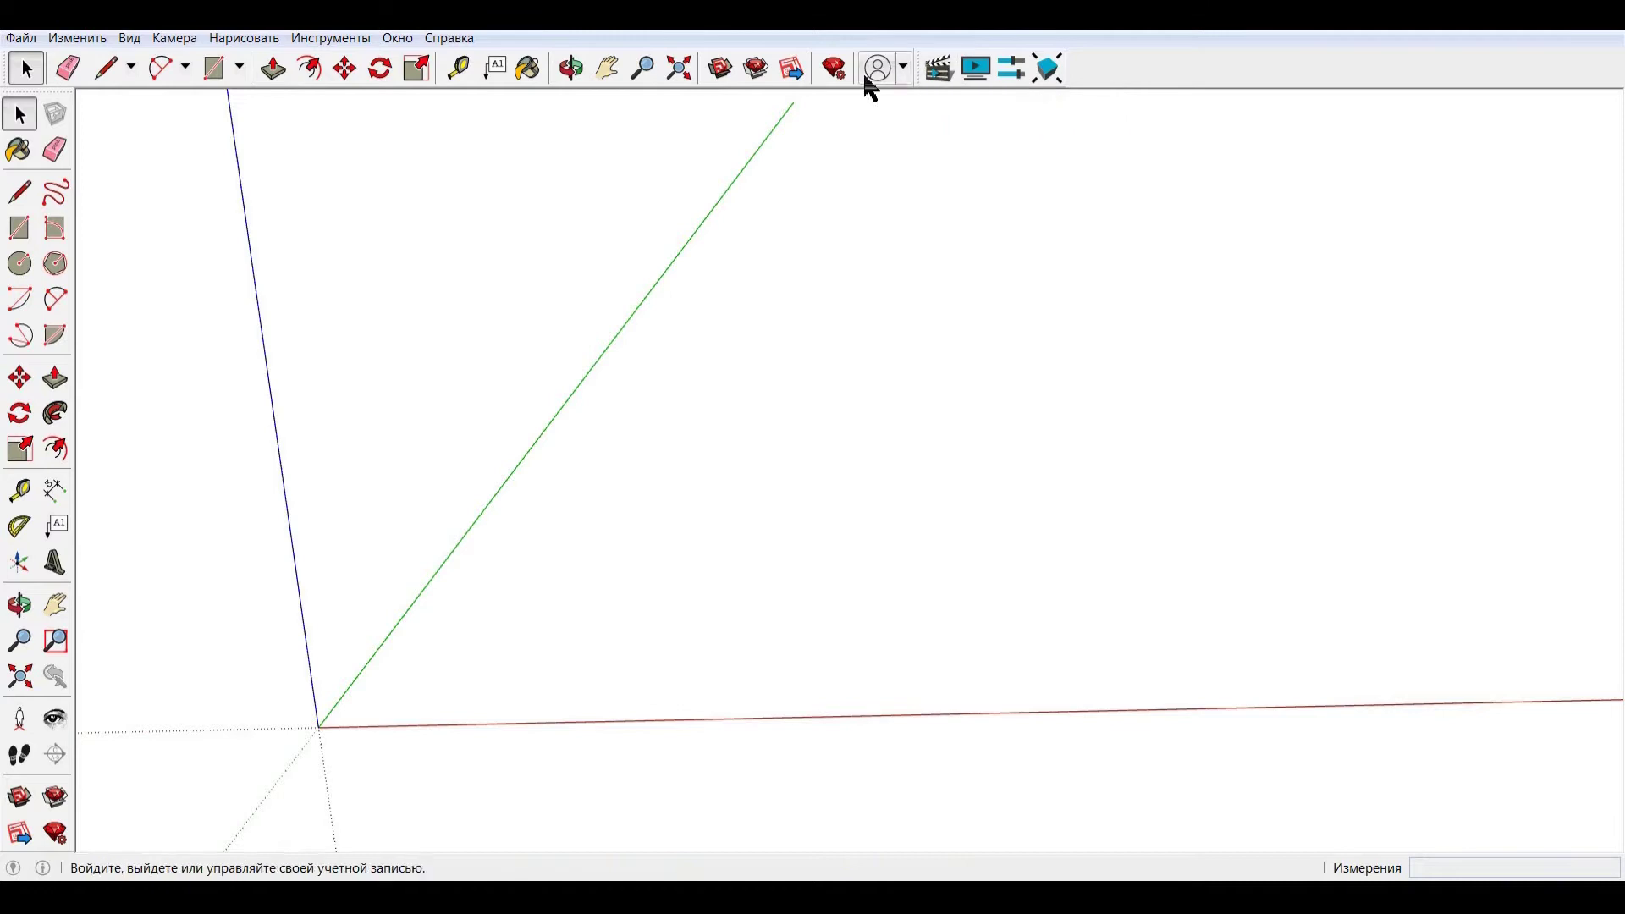
Step: Show the Components tray and place the Горка ramp at the origin
click(396, 38)
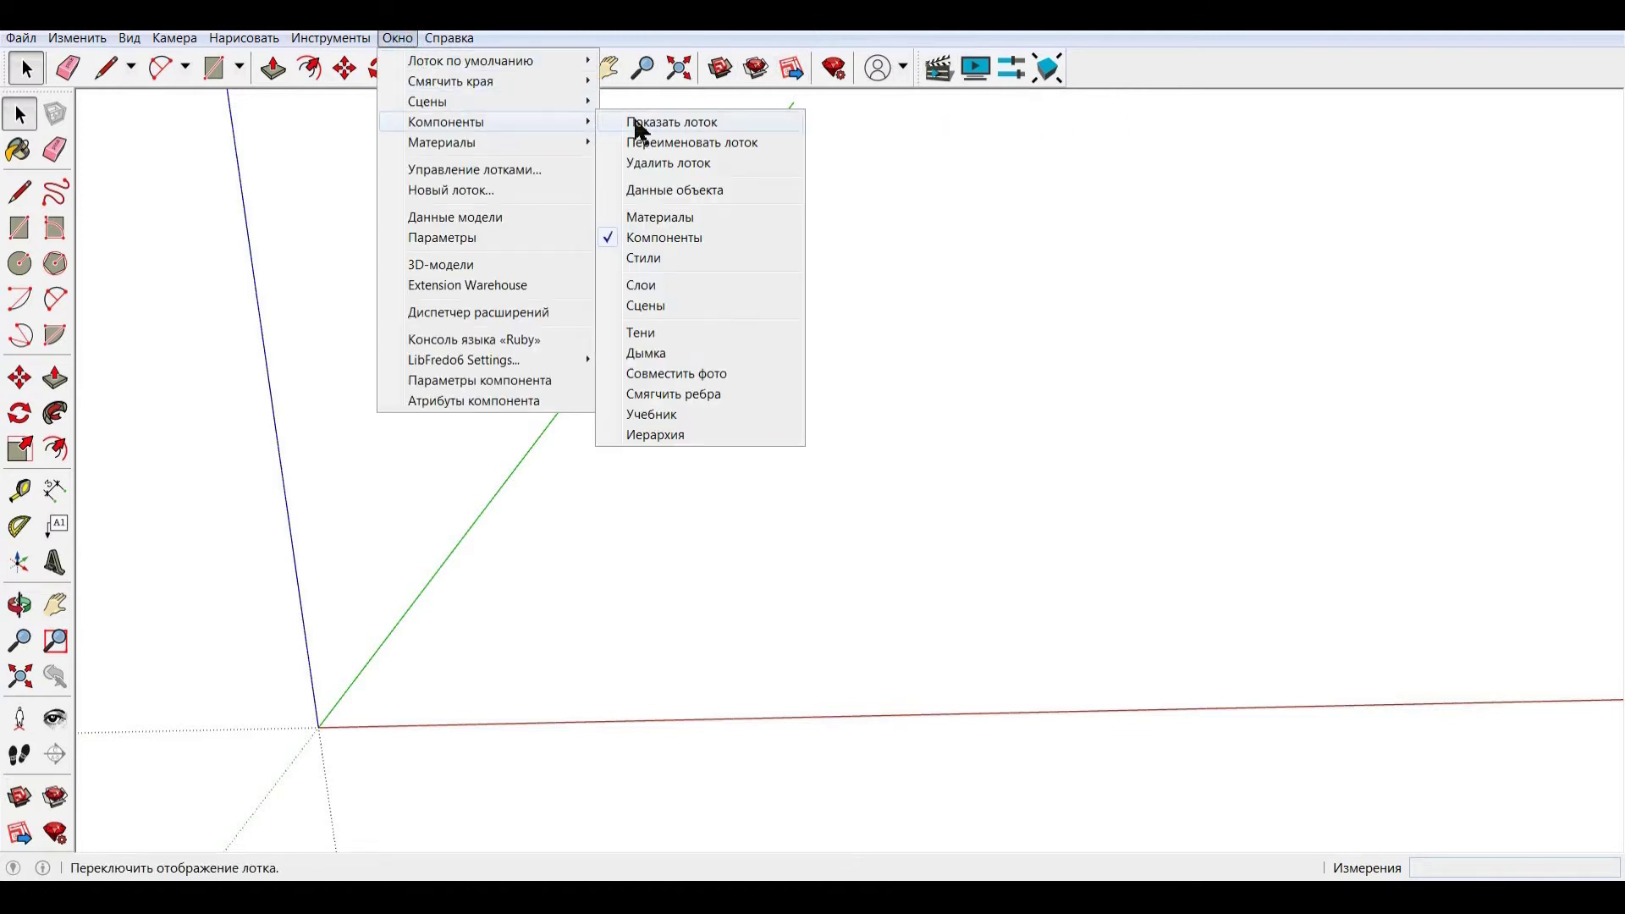
mouse_move(445, 122)
click(637, 124)
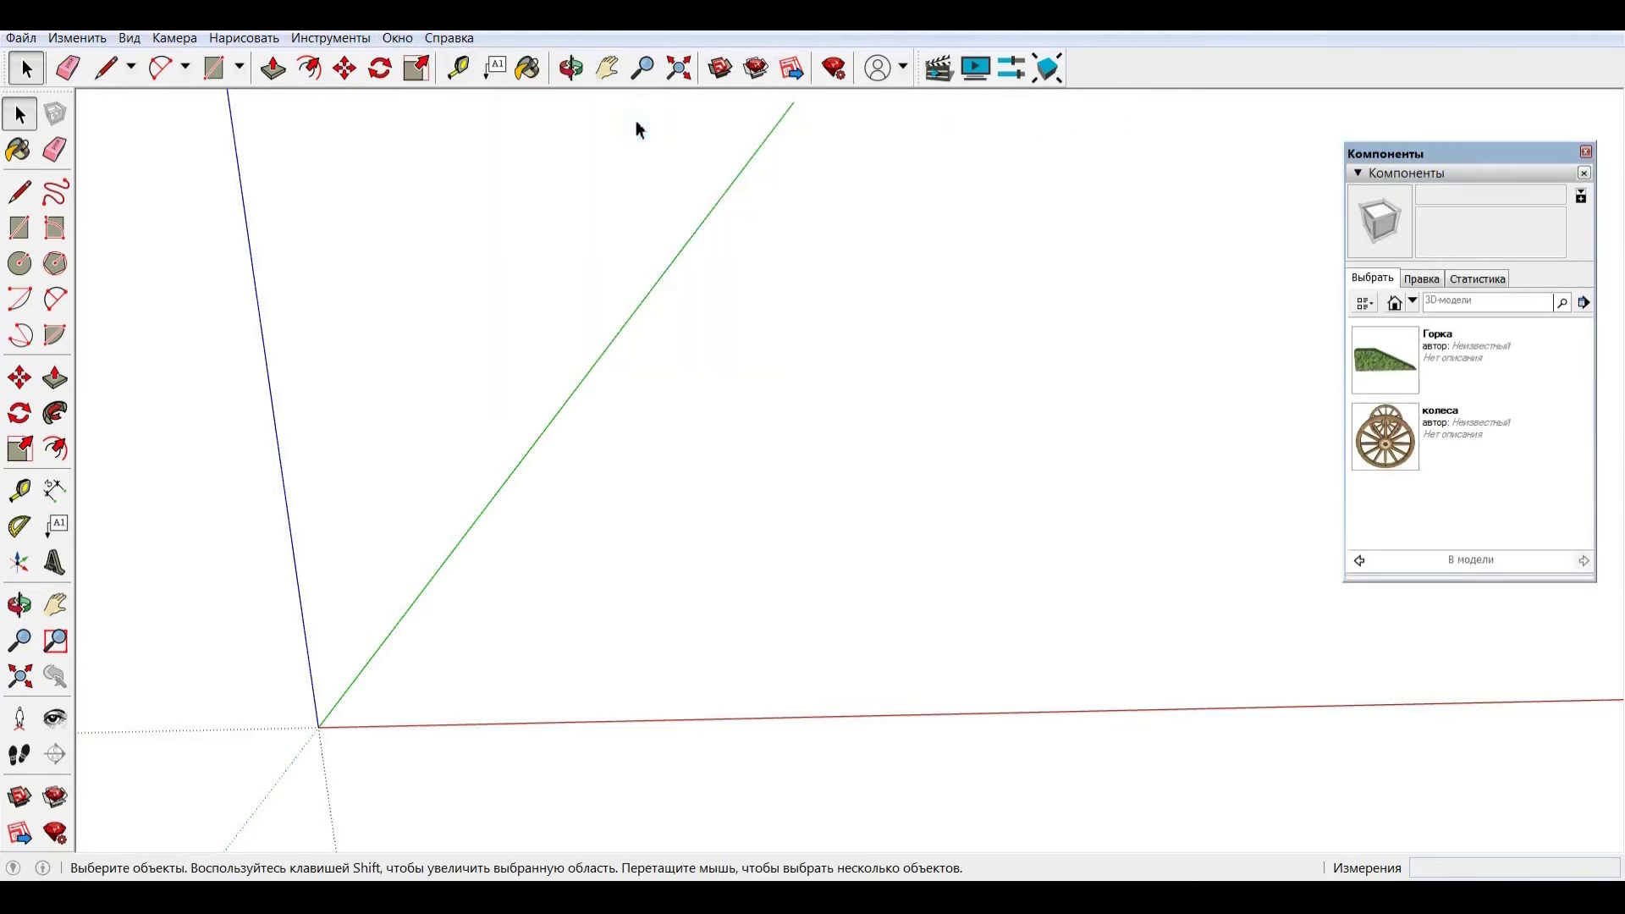
click(1371, 377)
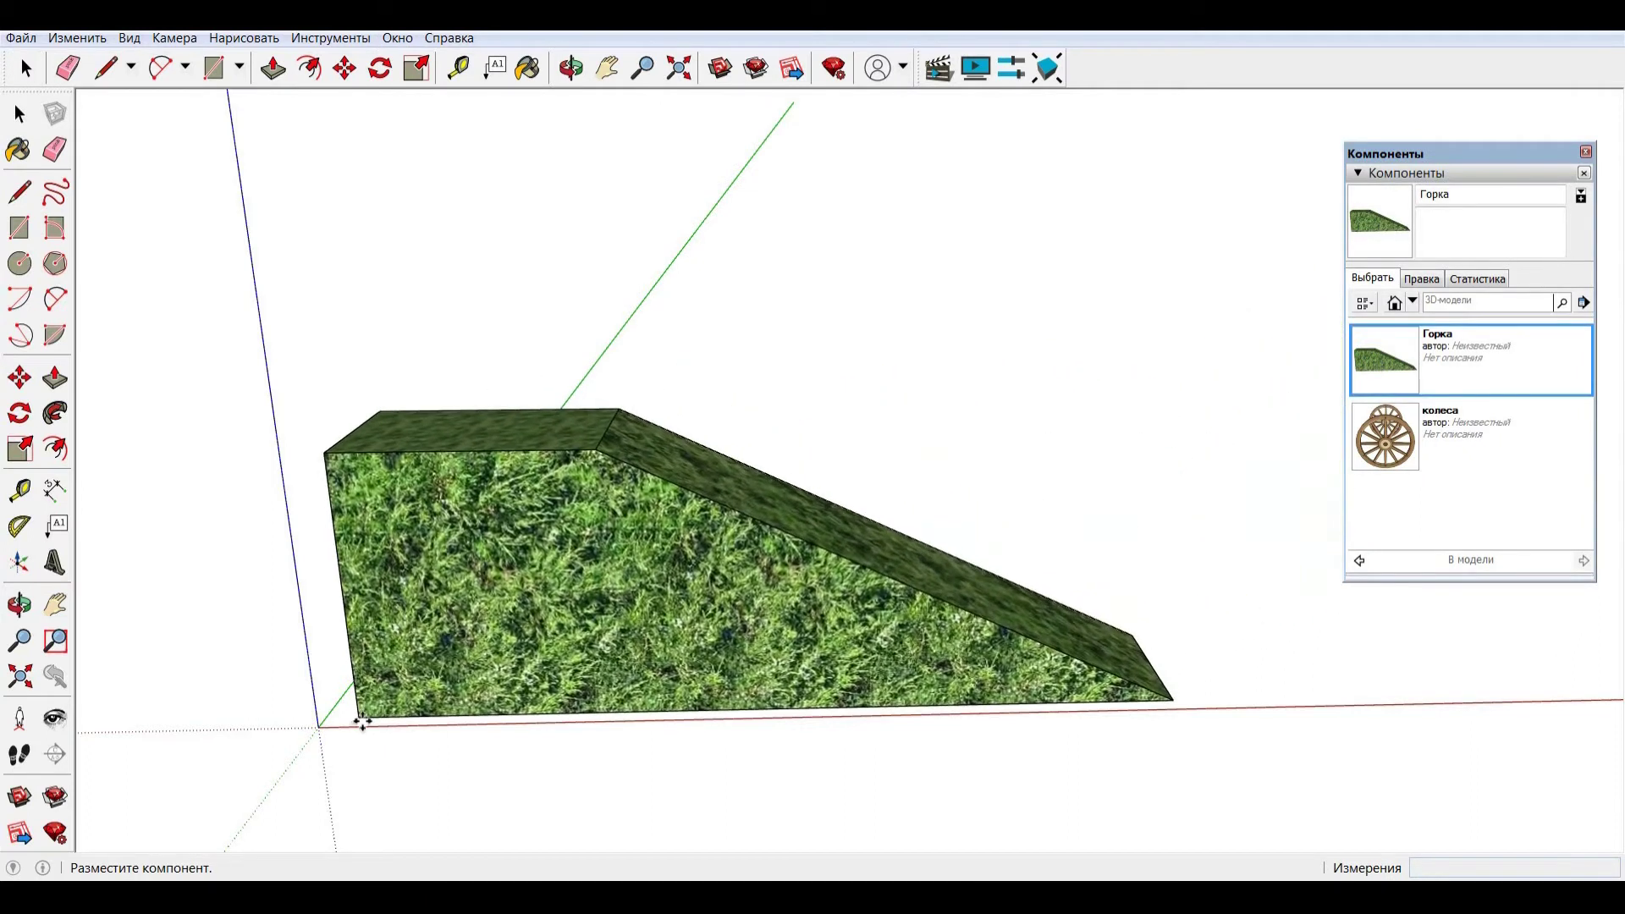
click(319, 726)
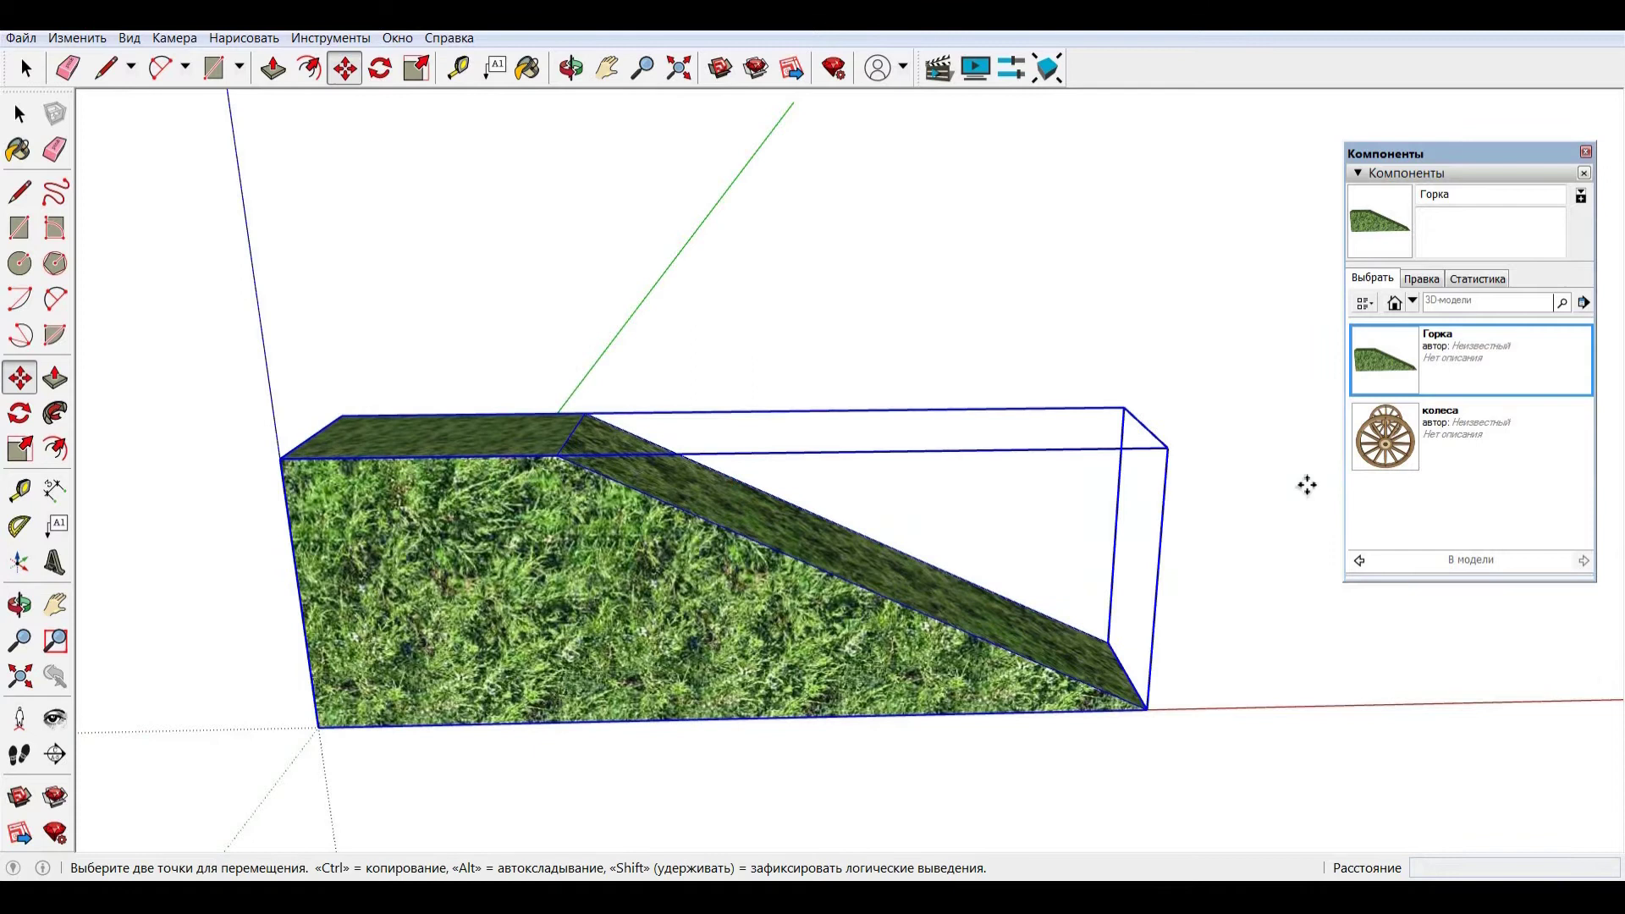
Step: Set the колеса wheel pair on the ramp's flat top, nudged slightly left
click(1387, 442)
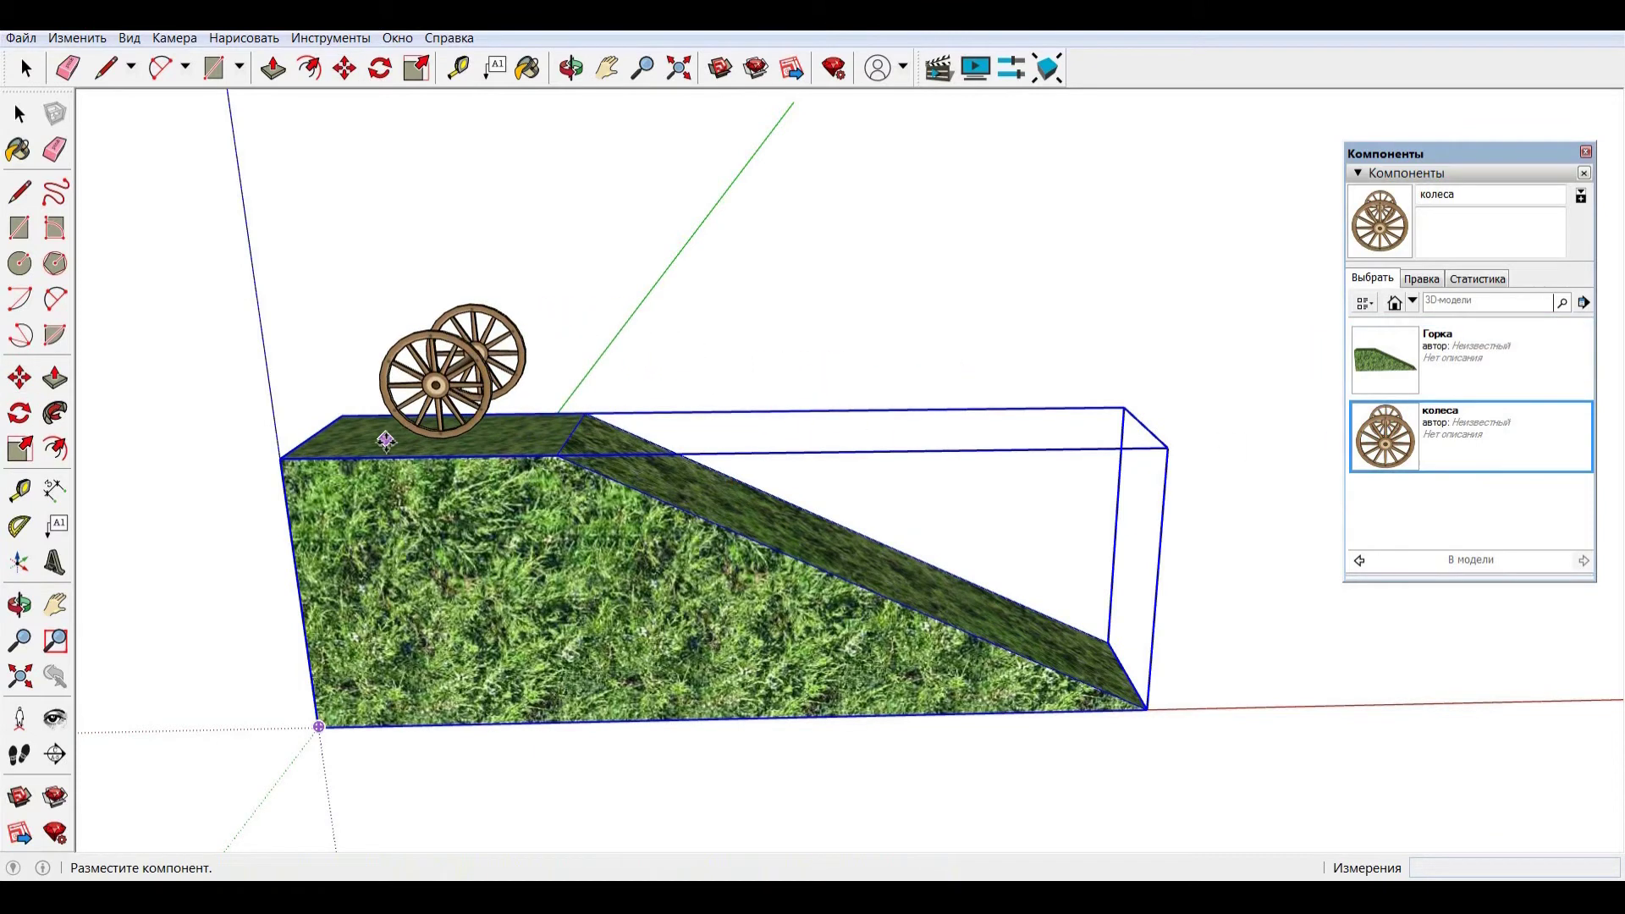
click(309, 457)
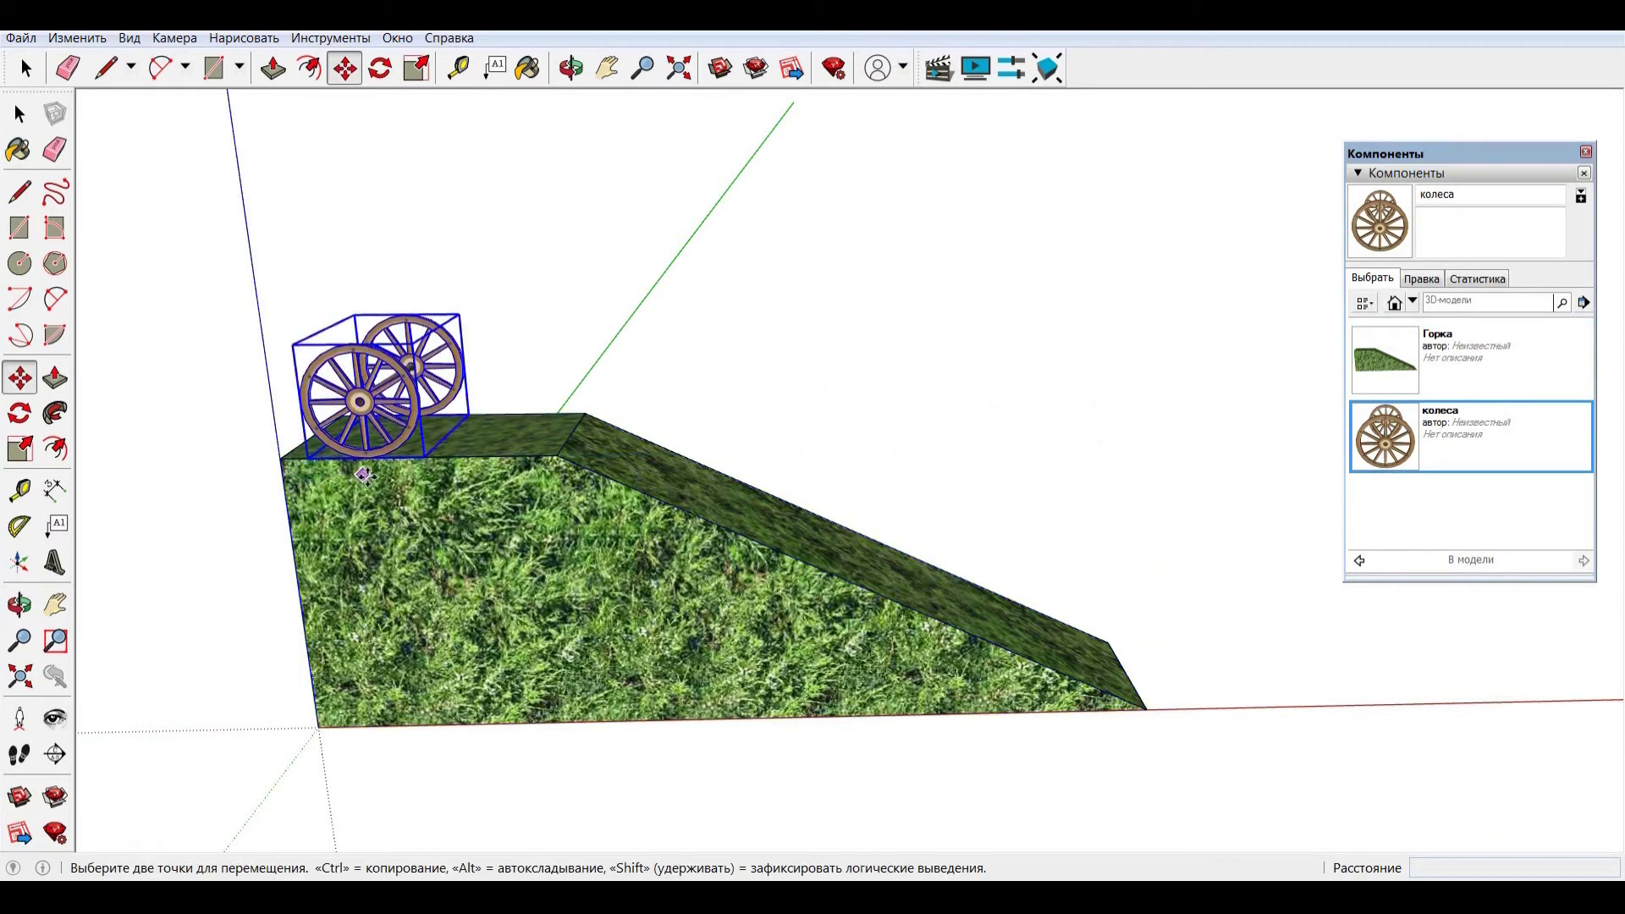
click(371, 458)
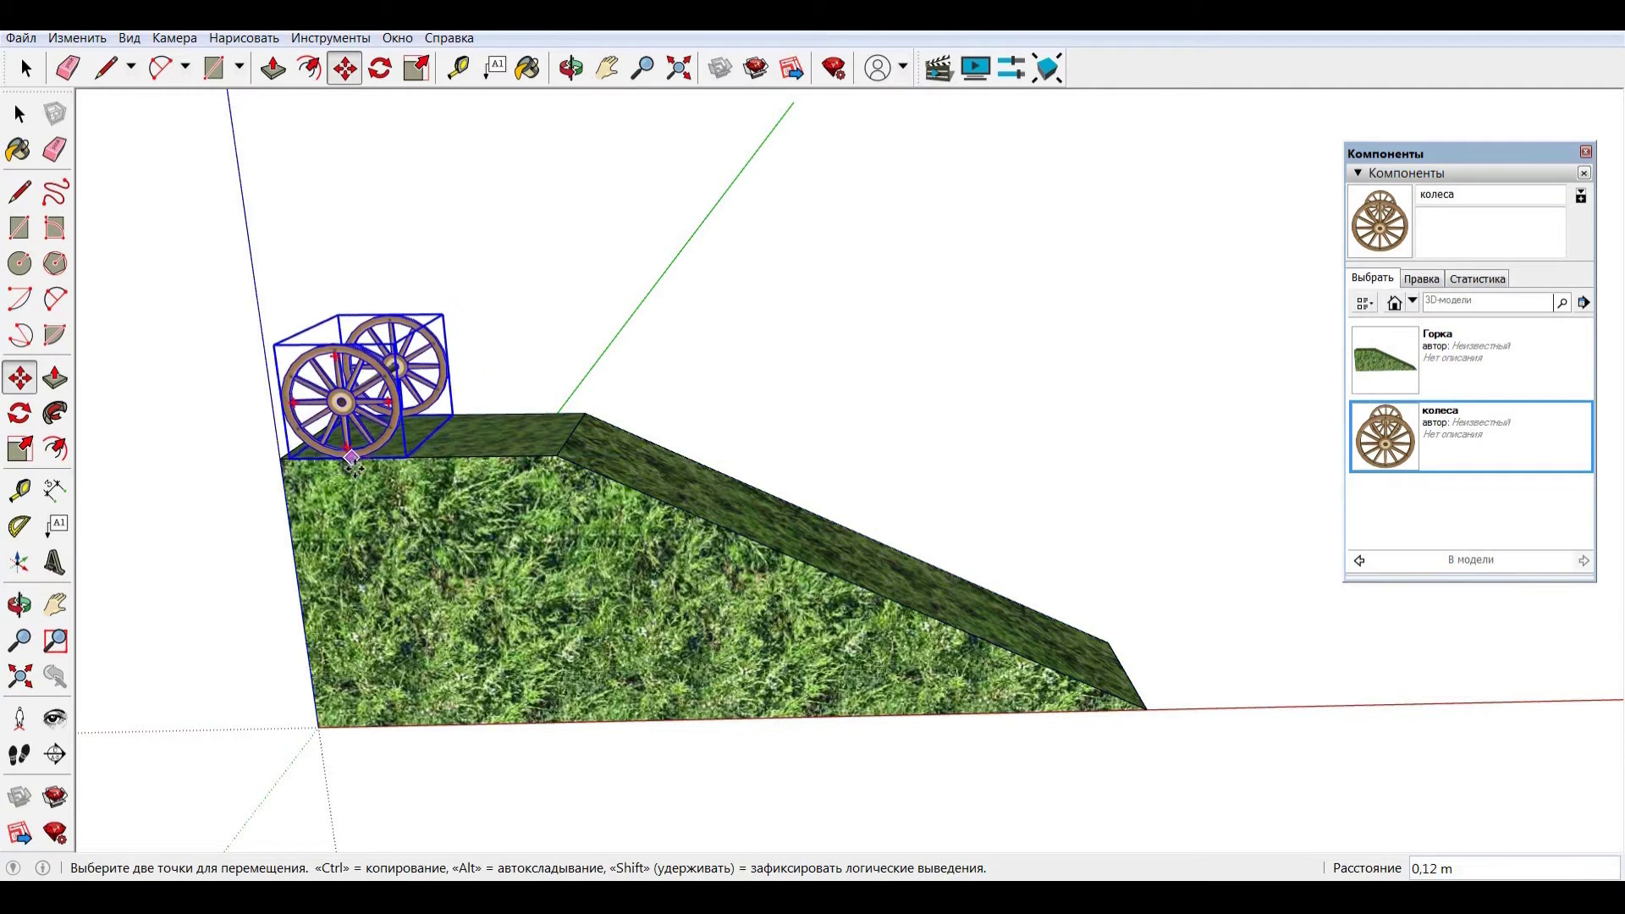
click(1589, 152)
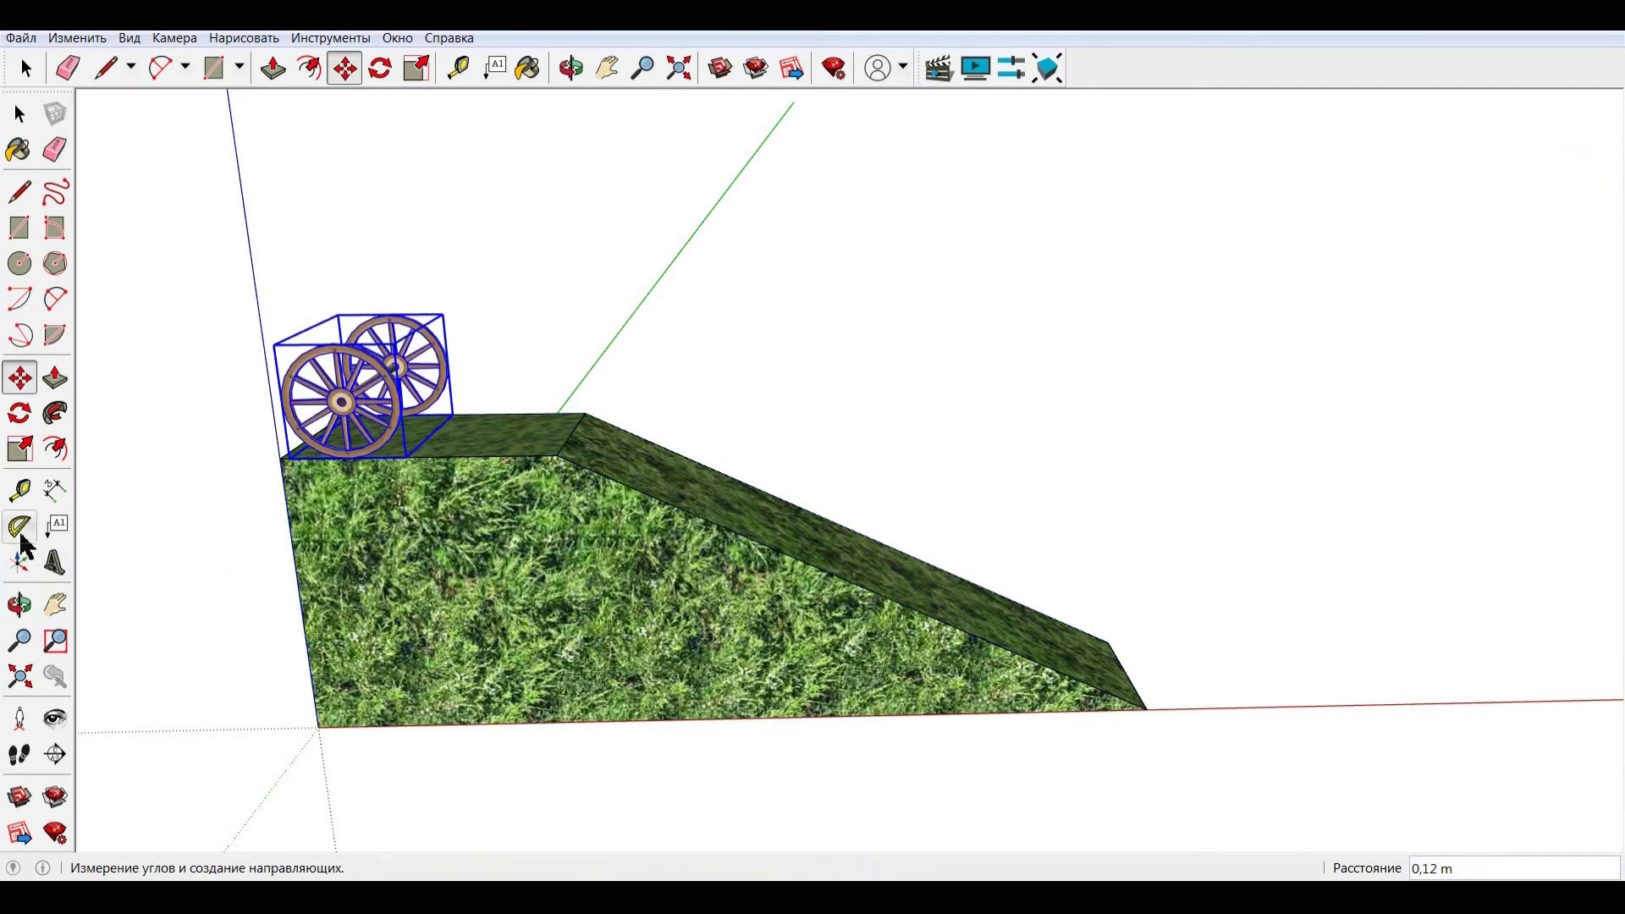
Step: Add a guideline along the ramp's slope edge and create Film 1 with Movement 1
click(19, 491)
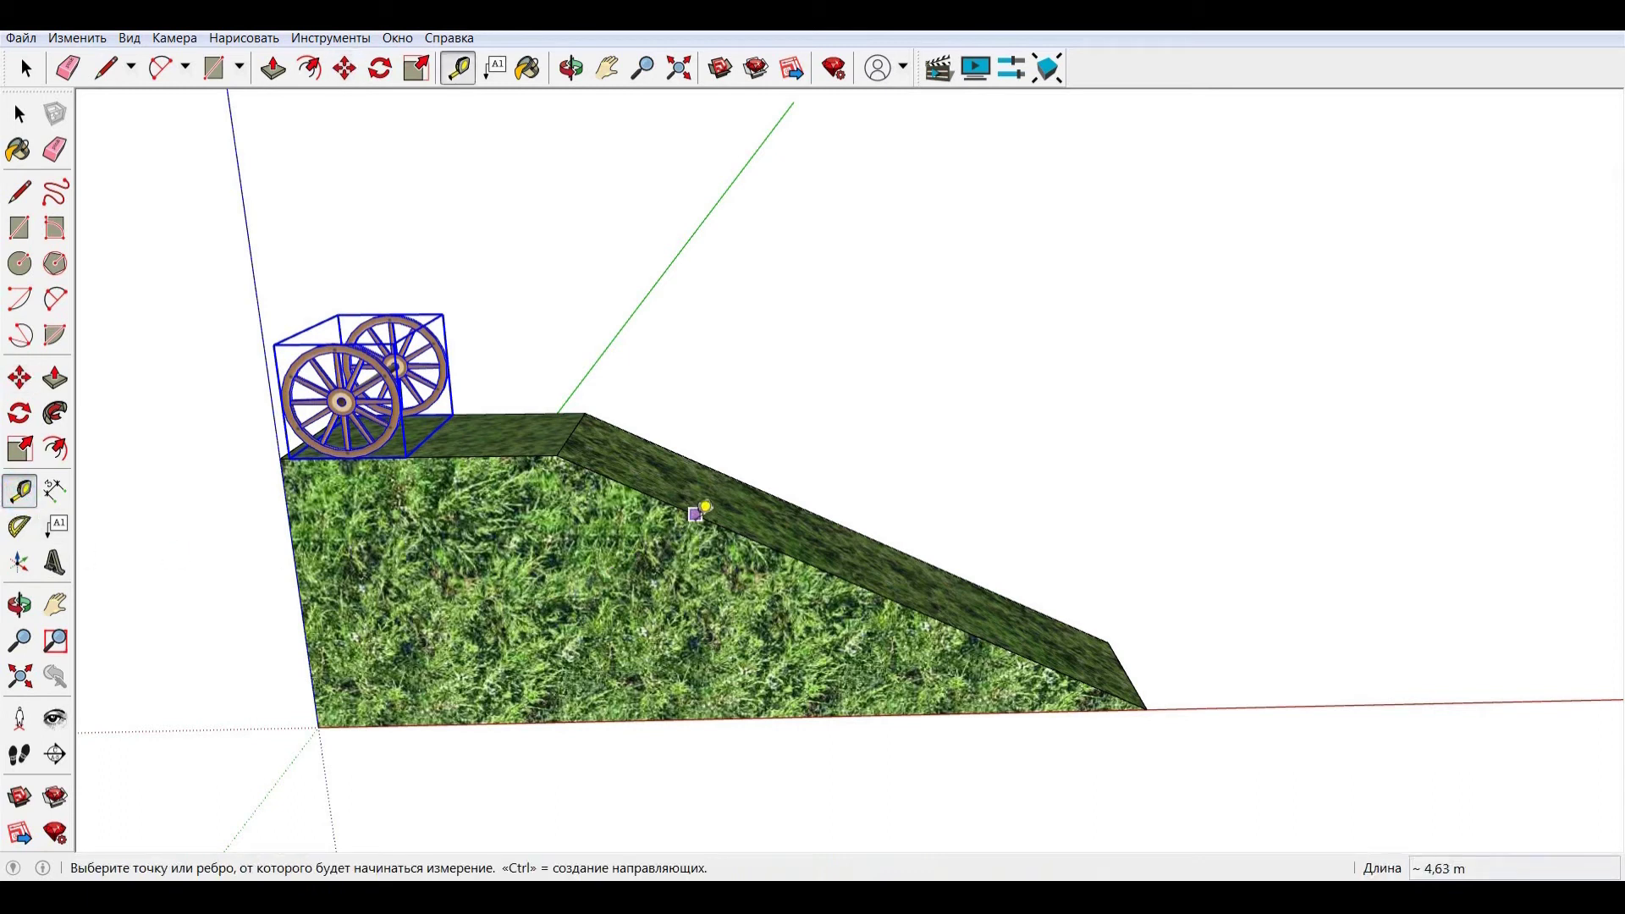
double_click(697, 513)
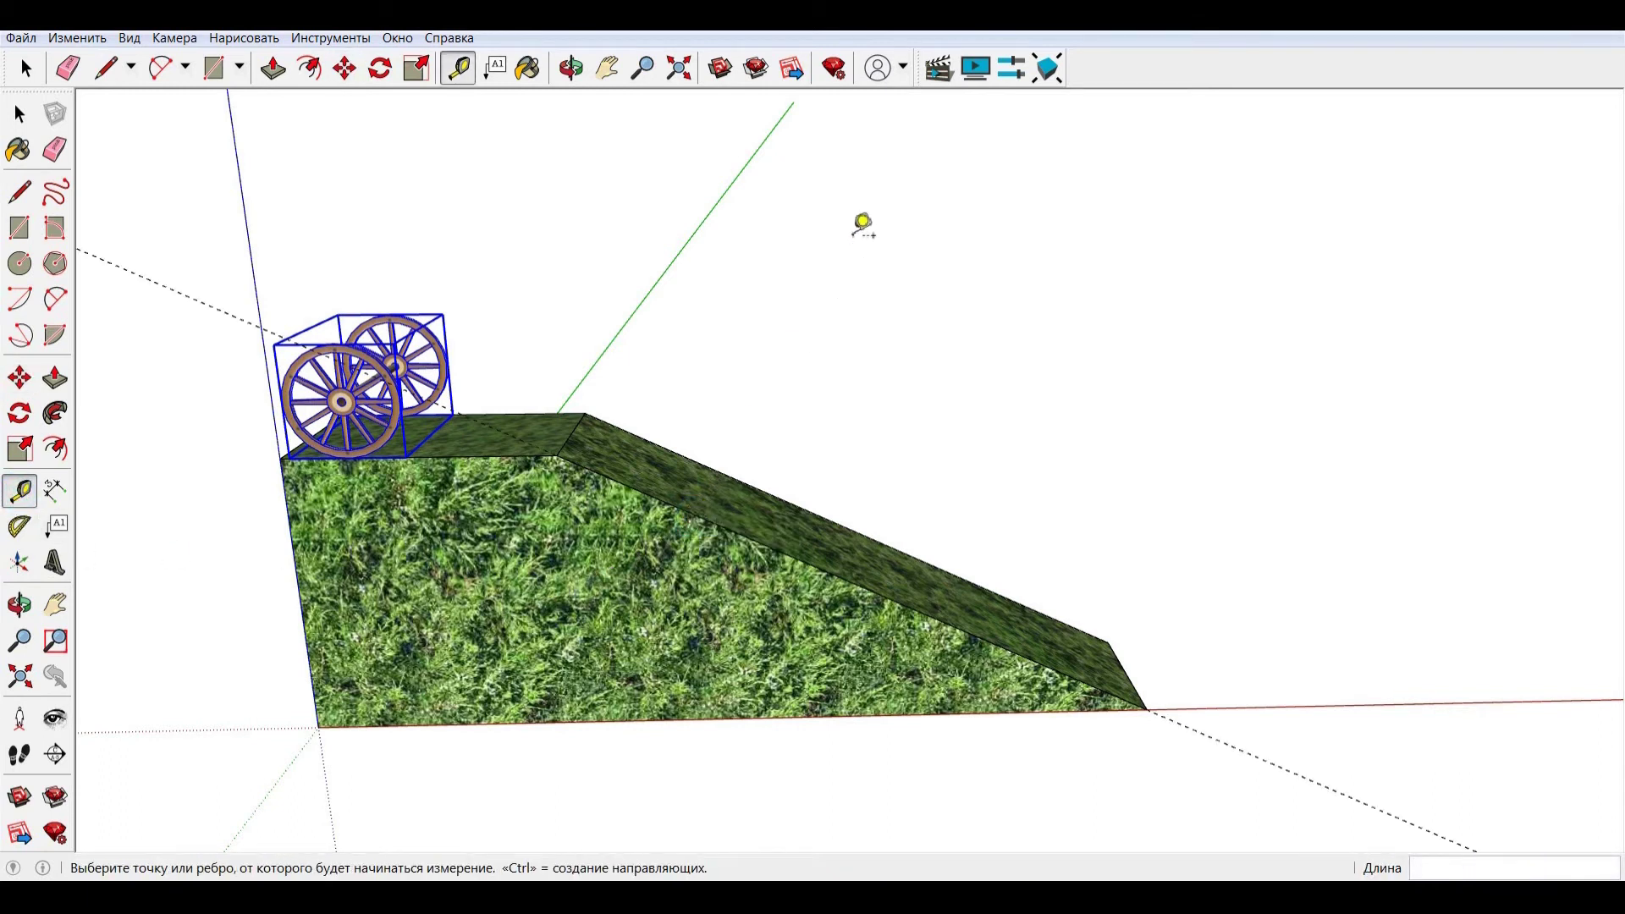
click(938, 70)
click(872, 113)
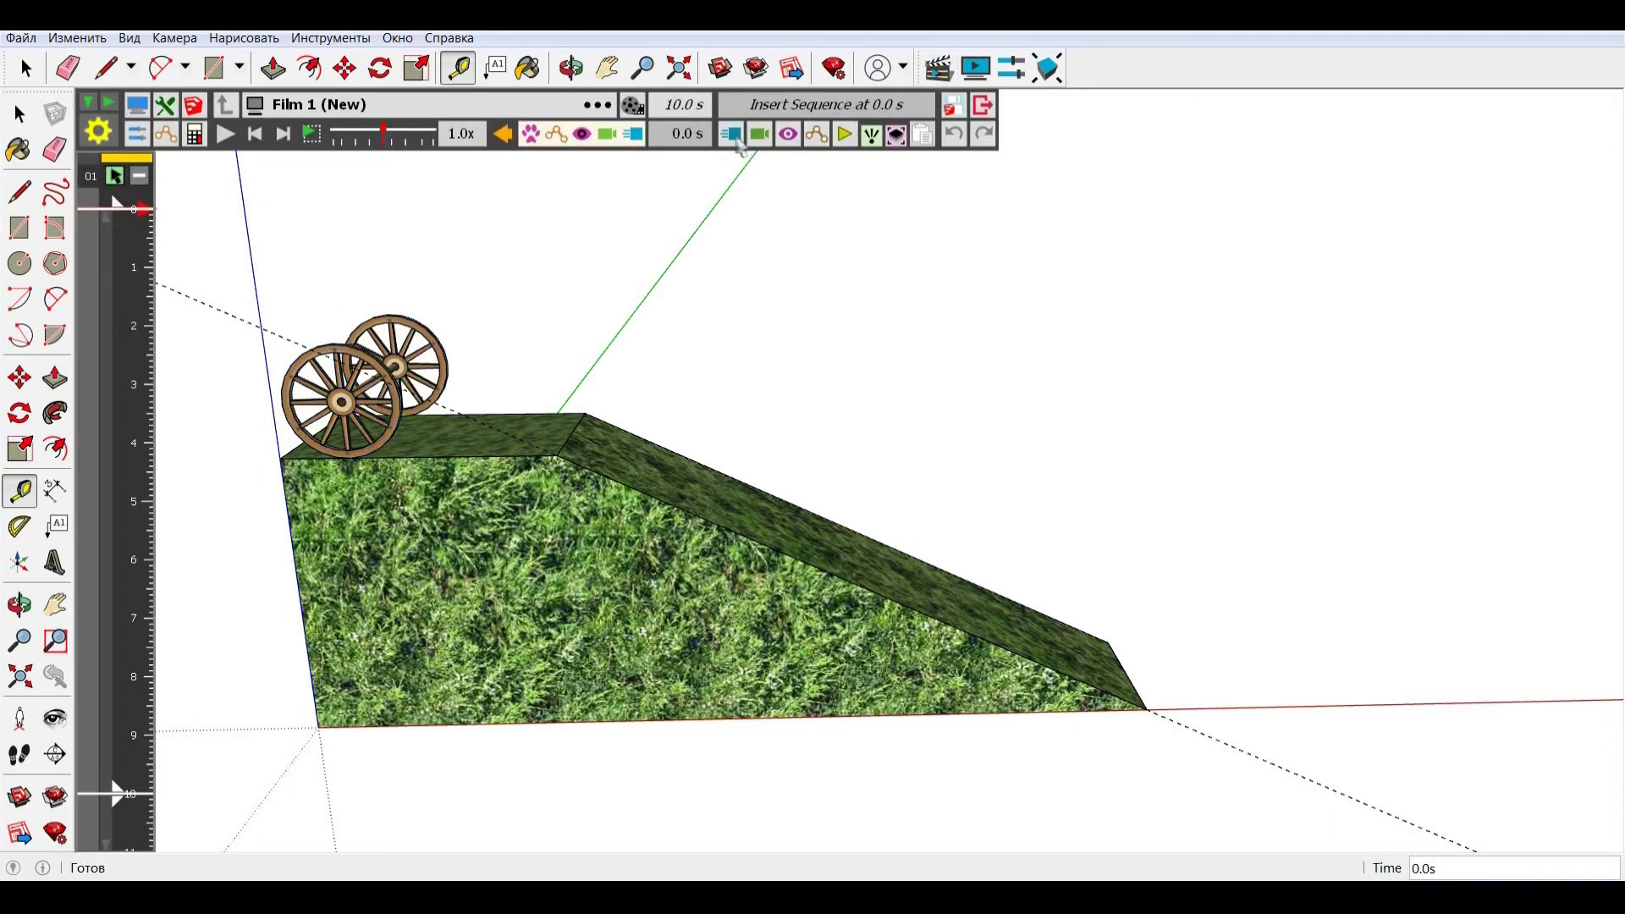
click(743, 140)
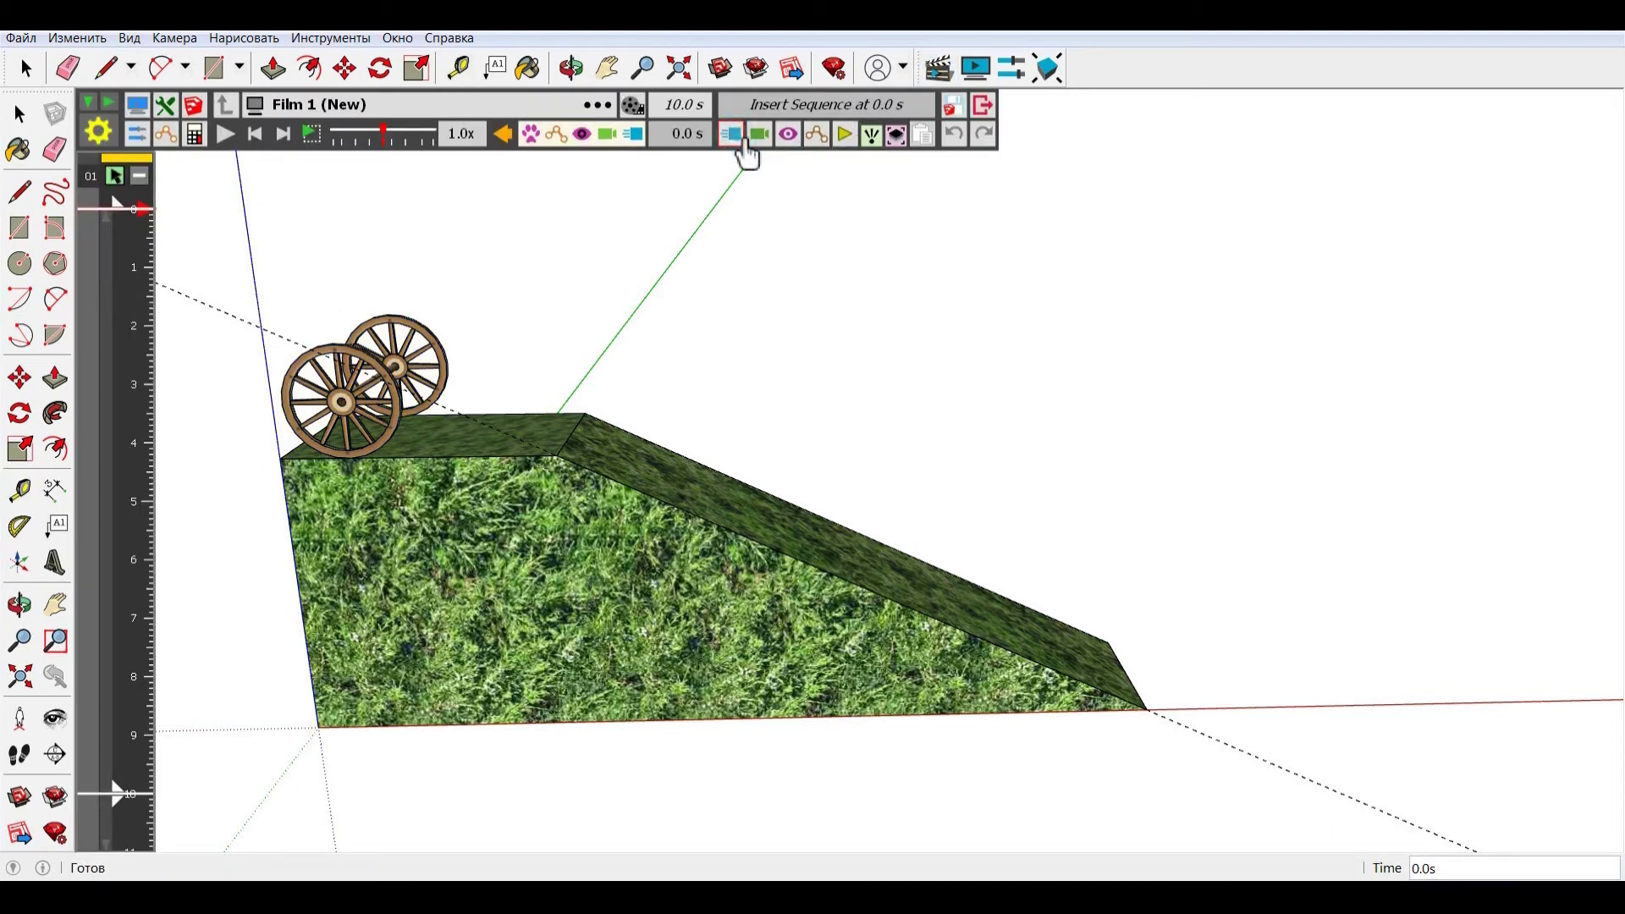
click(746, 151)
click(749, 162)
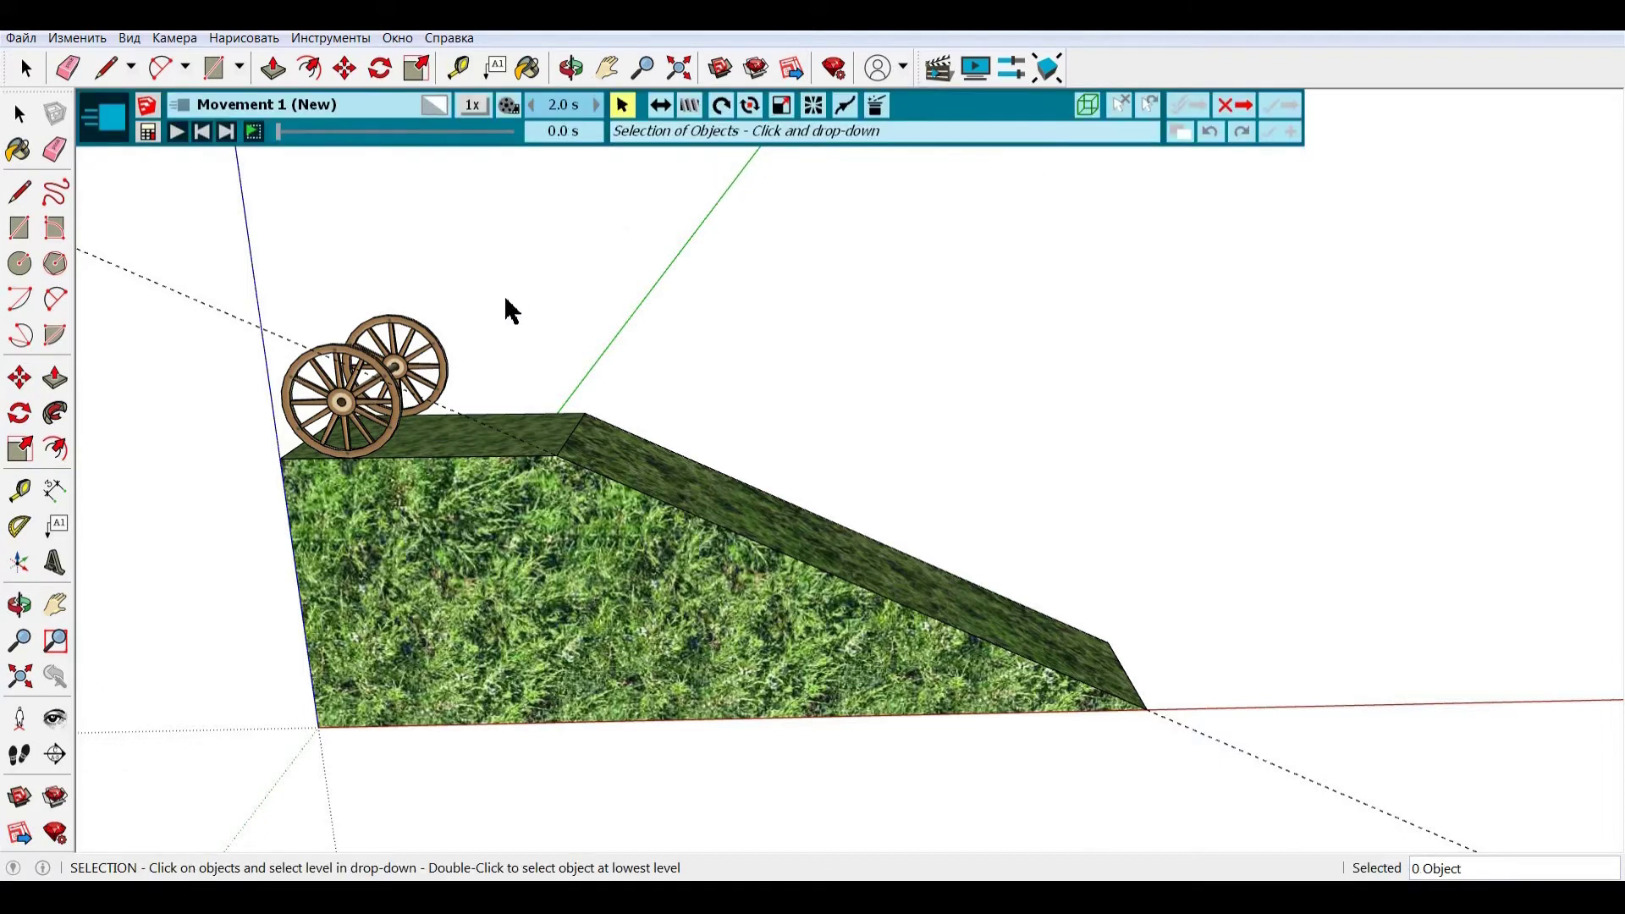
Step: Record the колеса group translating about 1.36 m along X to the slope's edge
click(443, 365)
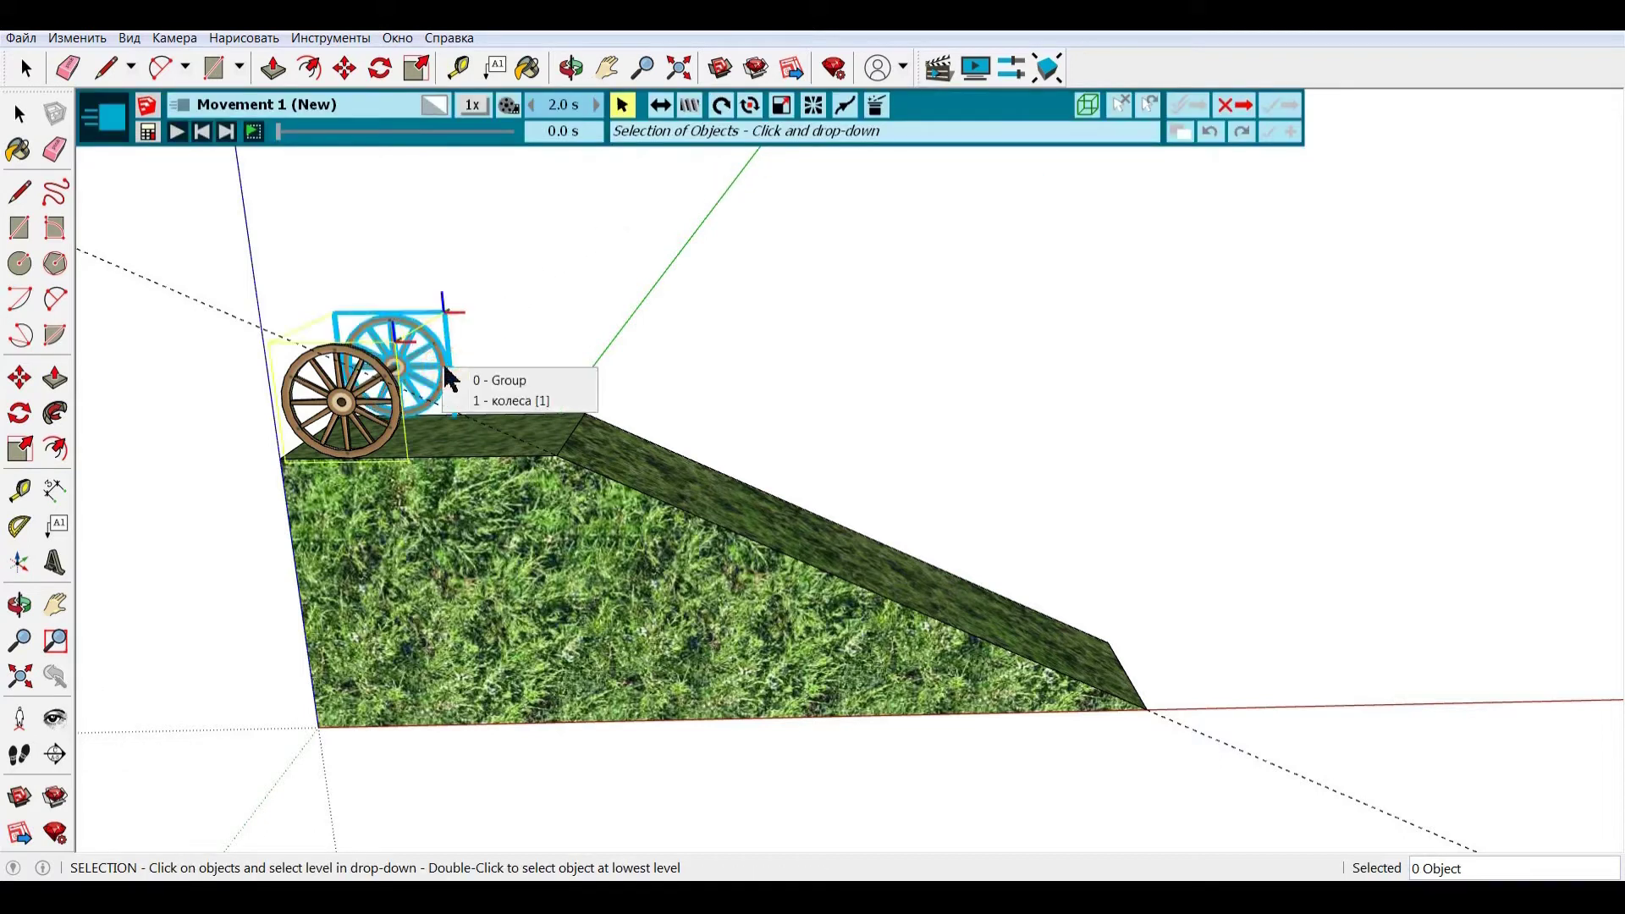
click(487, 401)
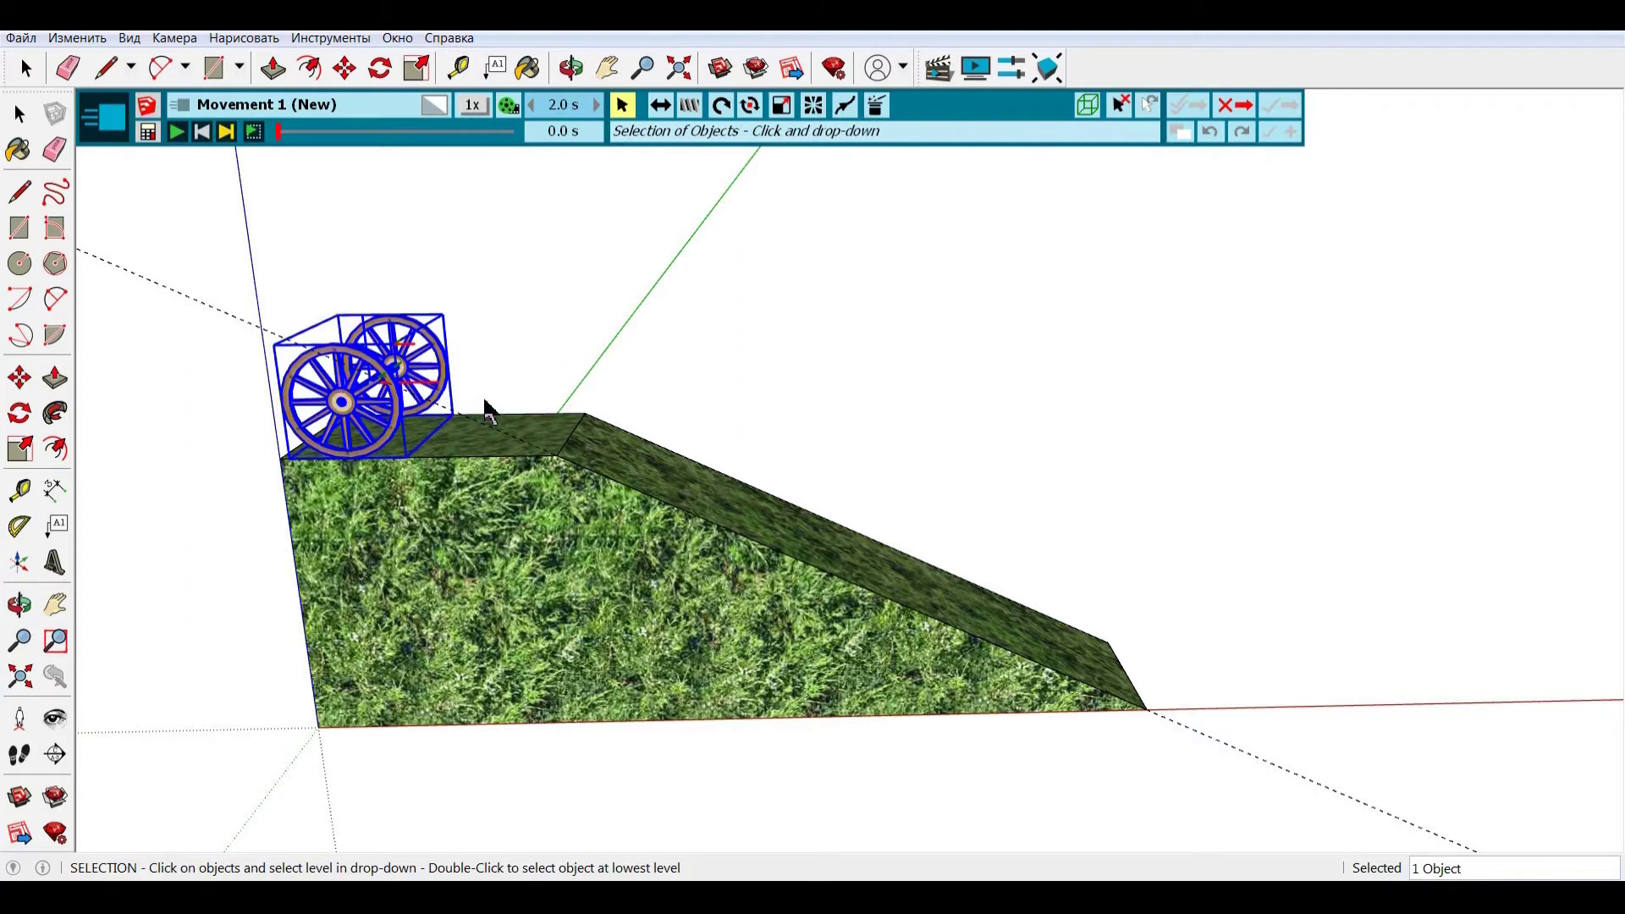
click(665, 112)
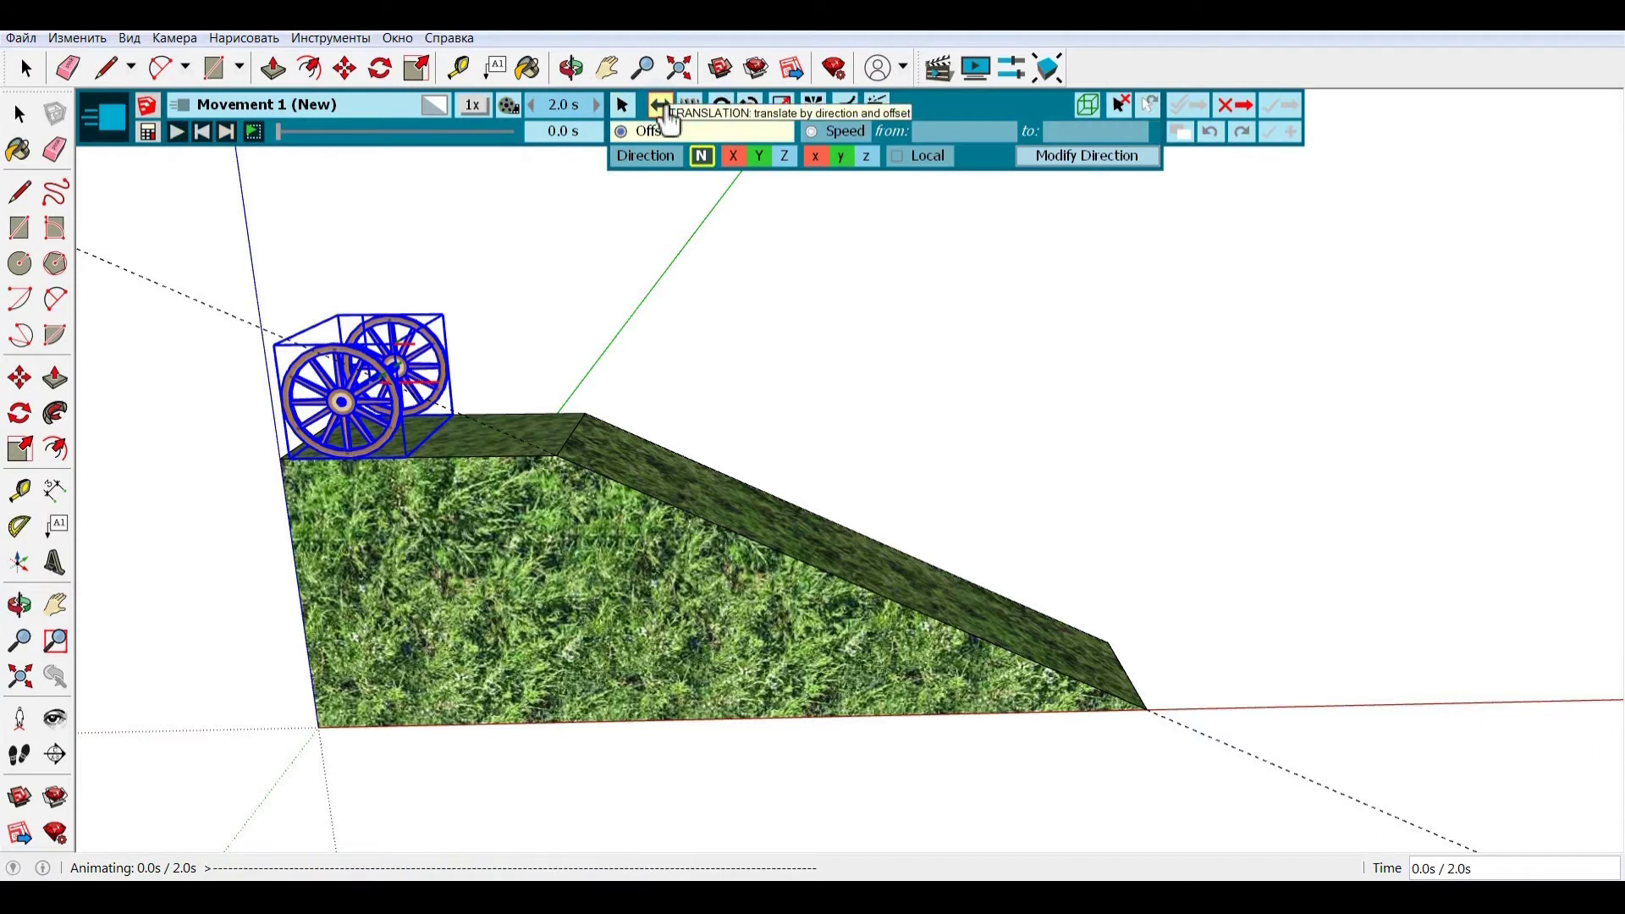
click(735, 158)
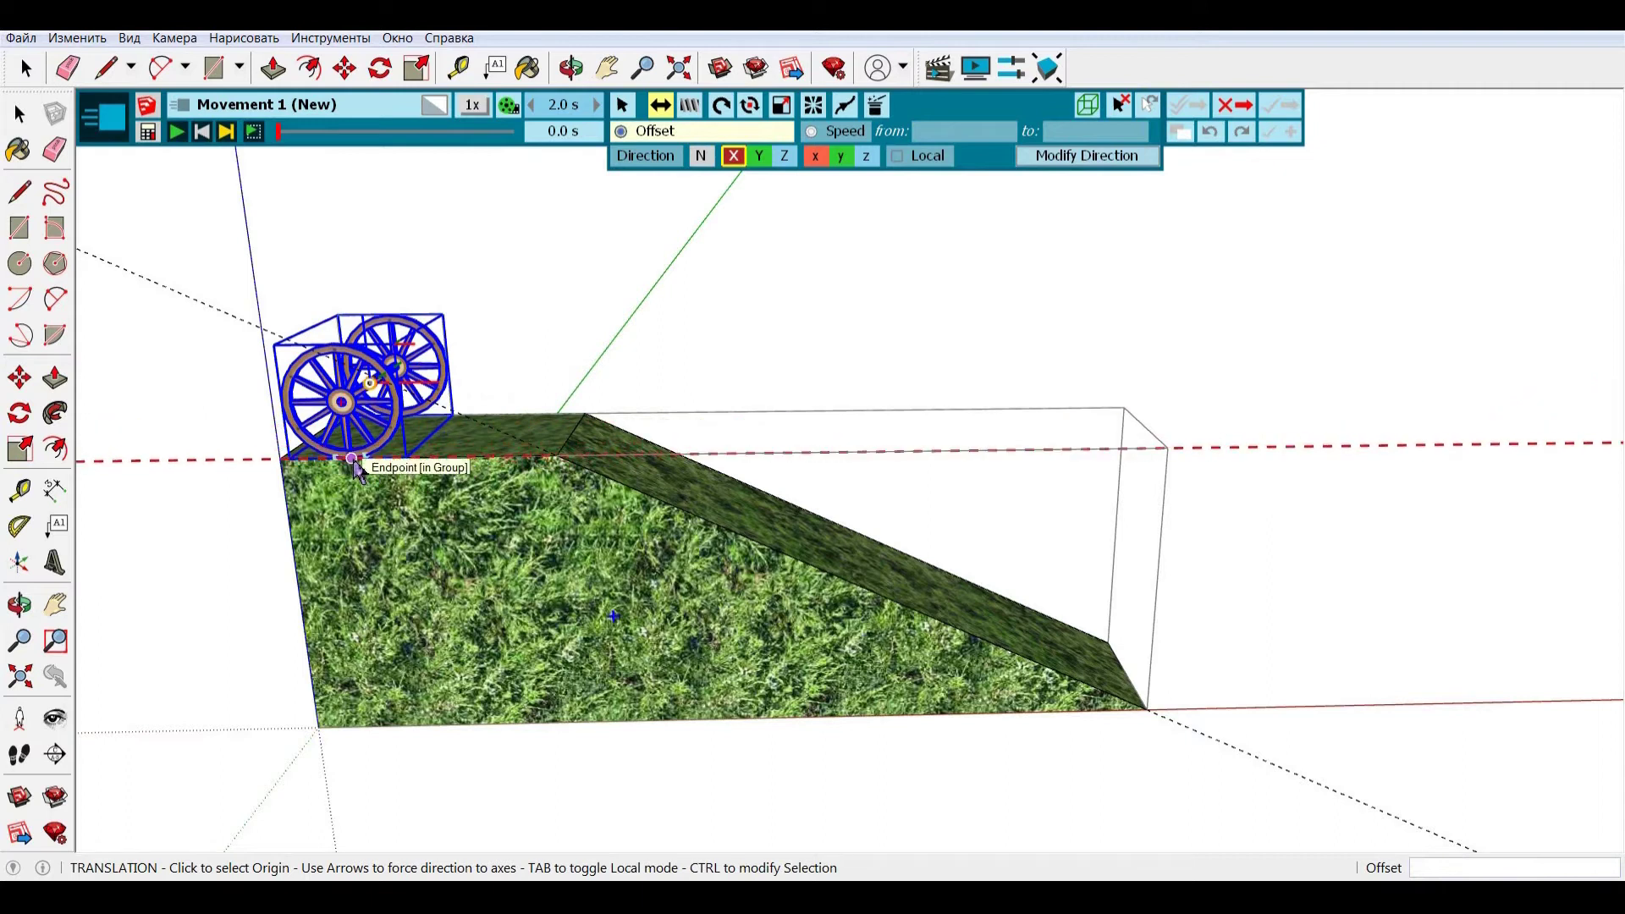
drag(353, 461, 560, 464)
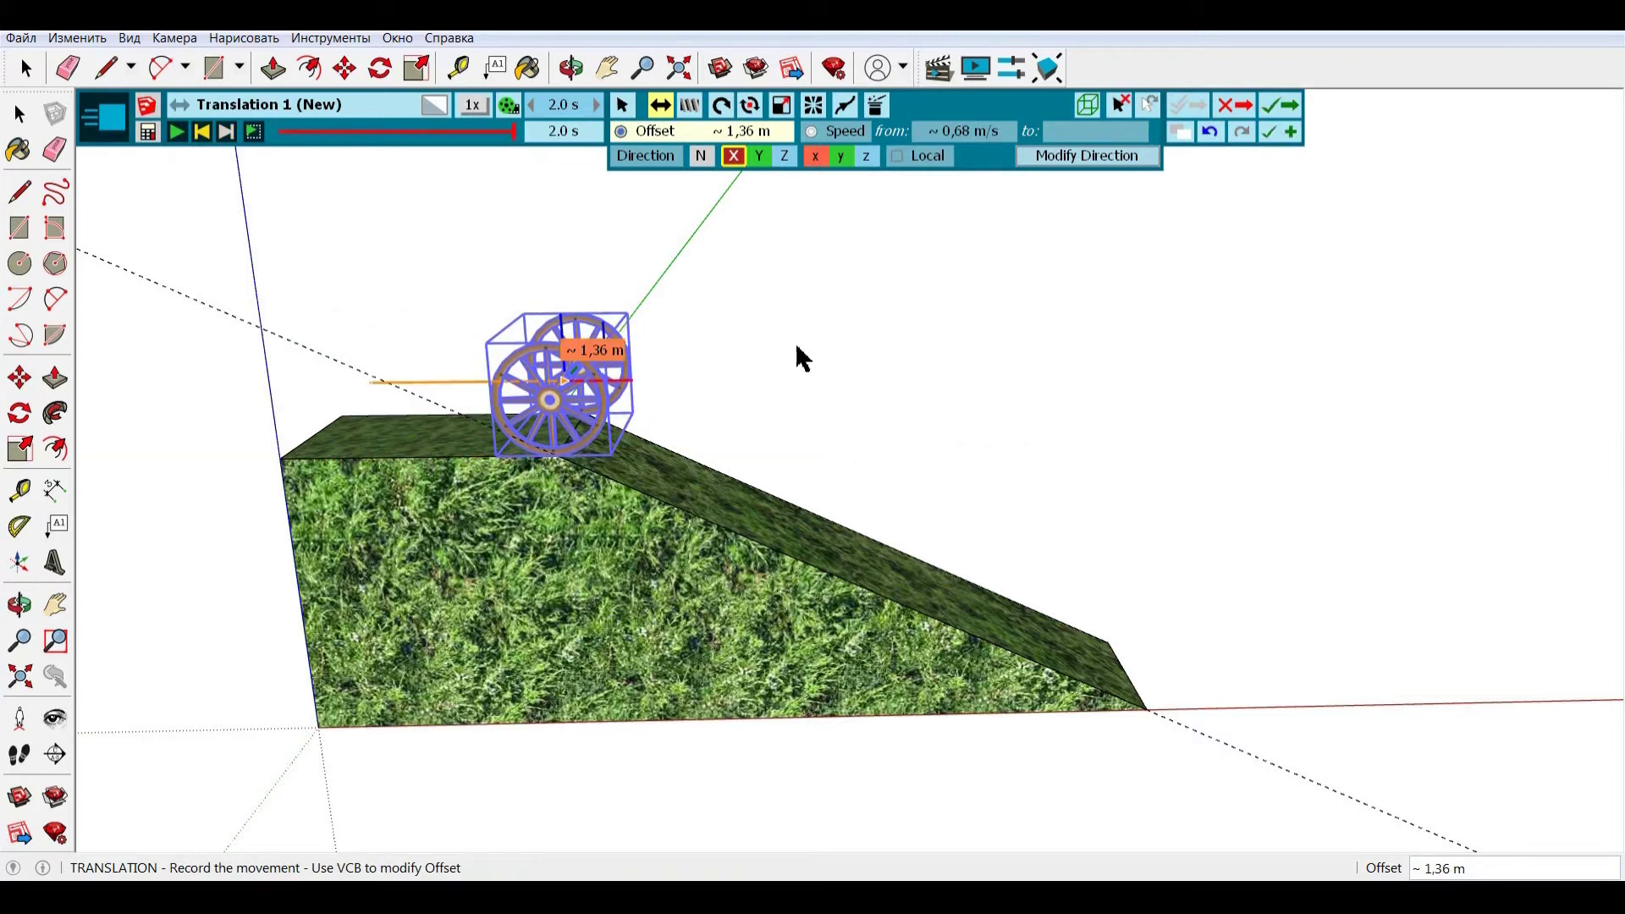
click(1290, 132)
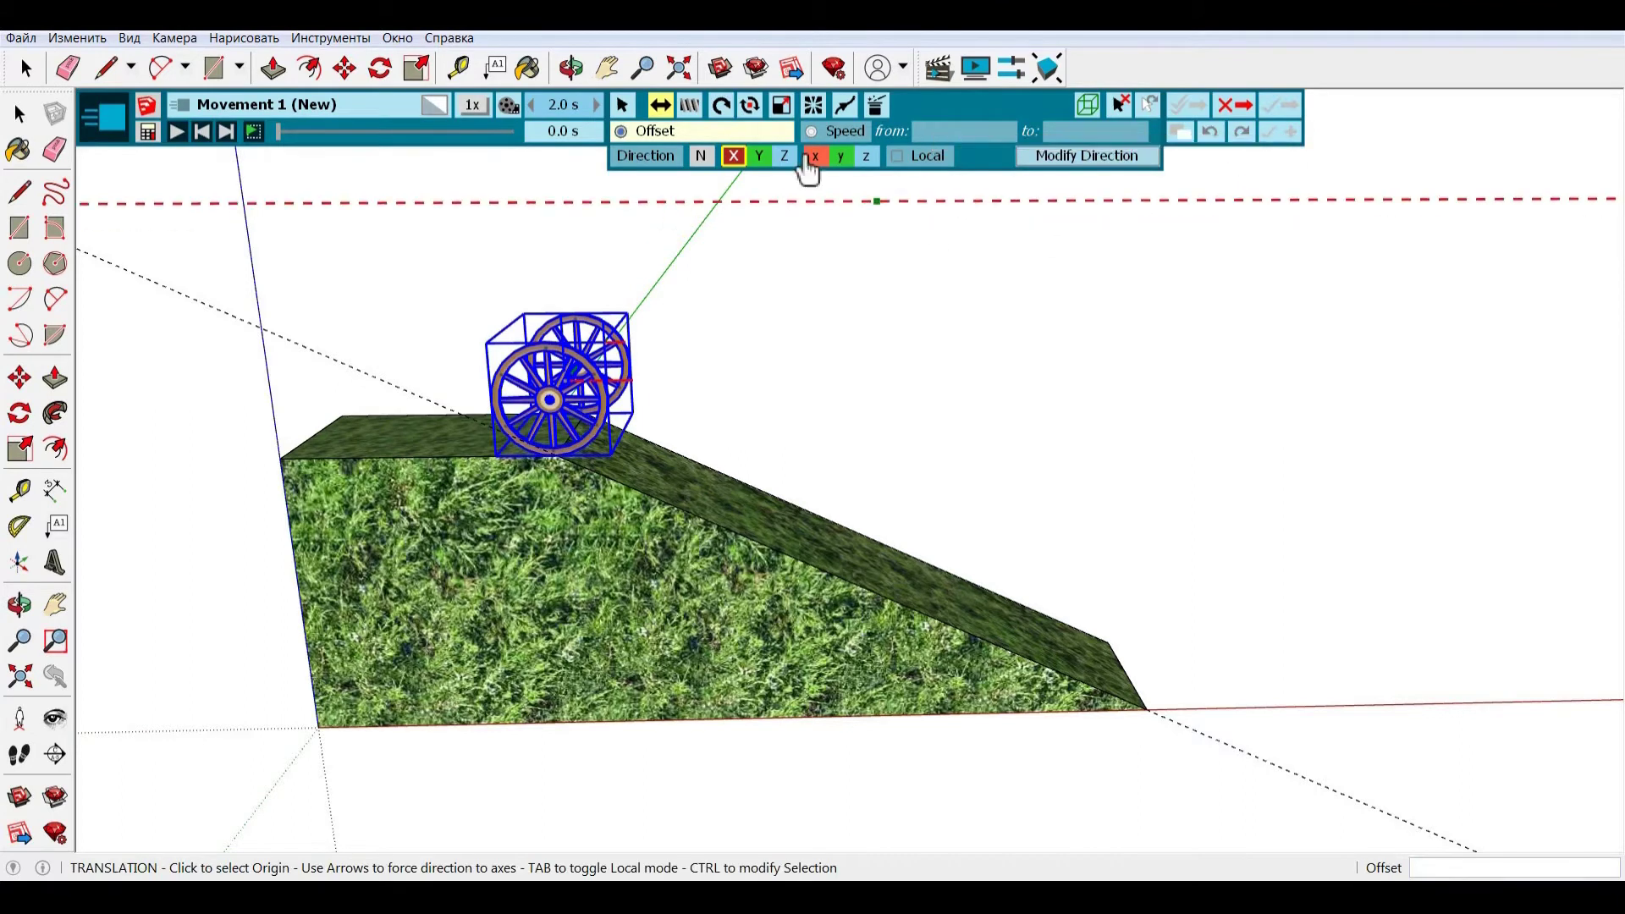
Step: Record a 25.60° Y-axis rotation tilting the wheels onto the slope at its edge
click(729, 117)
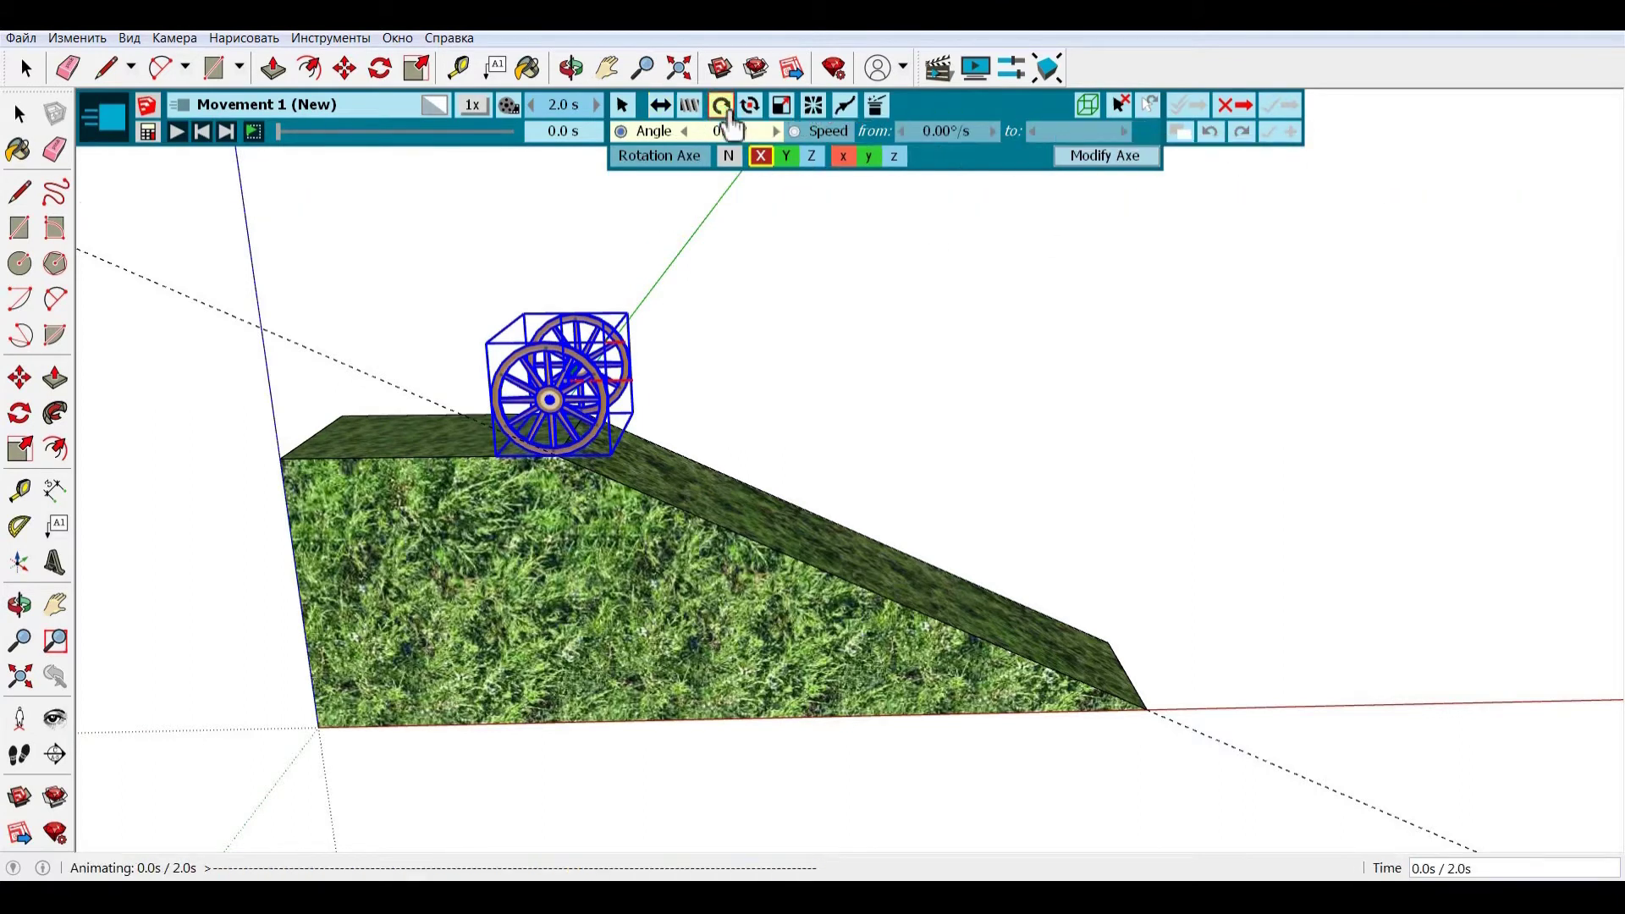
click(790, 158)
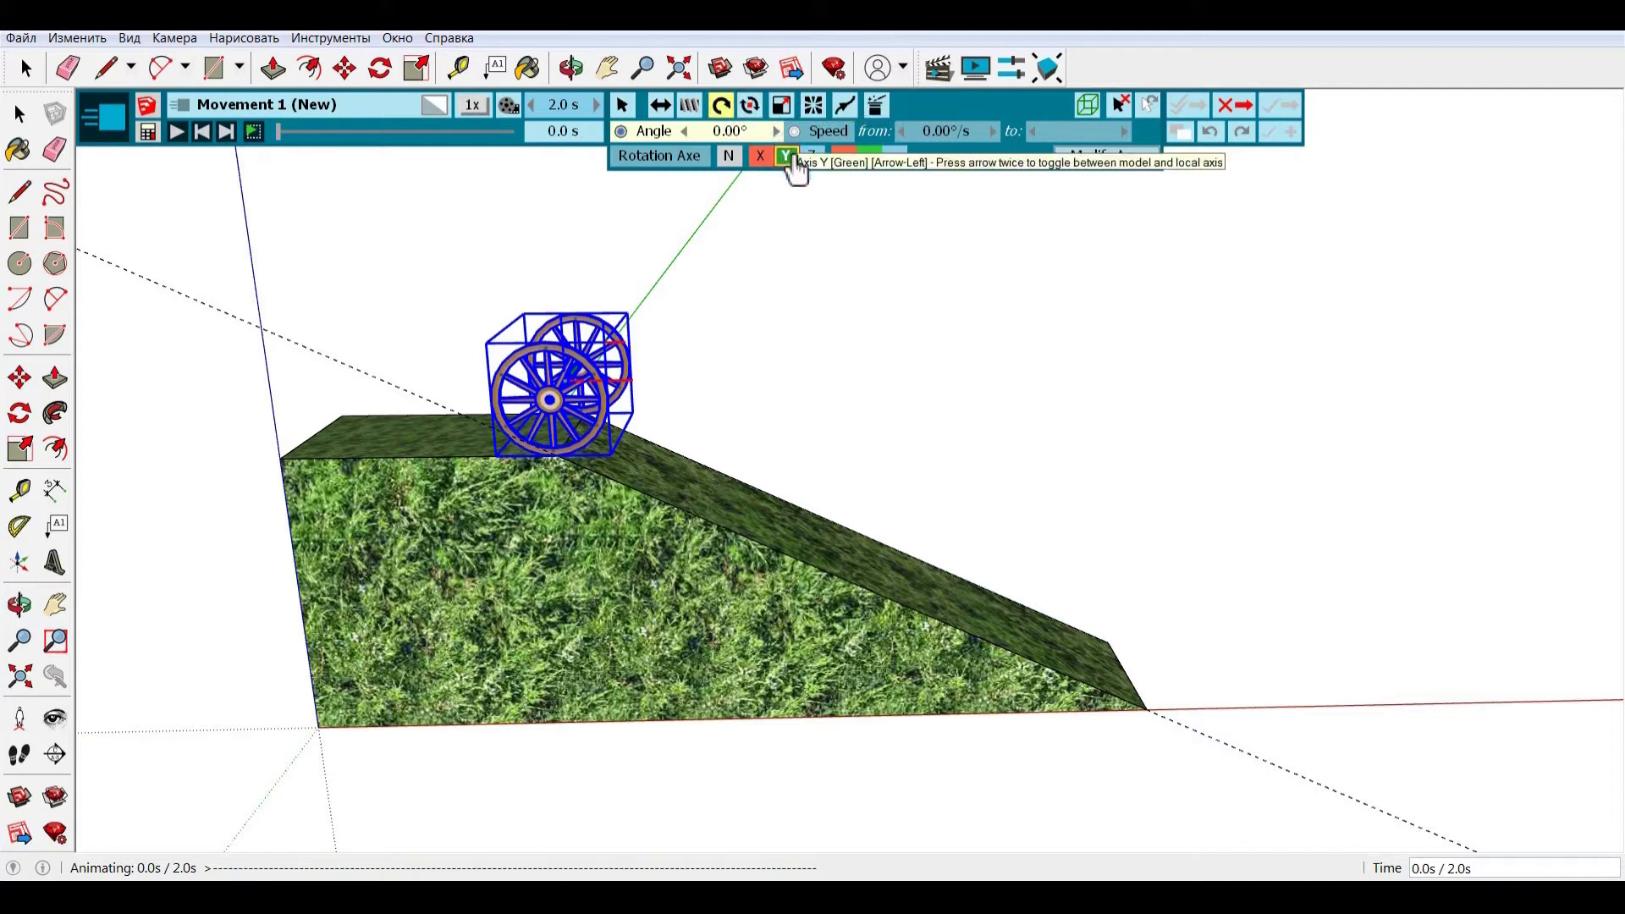
click(557, 461)
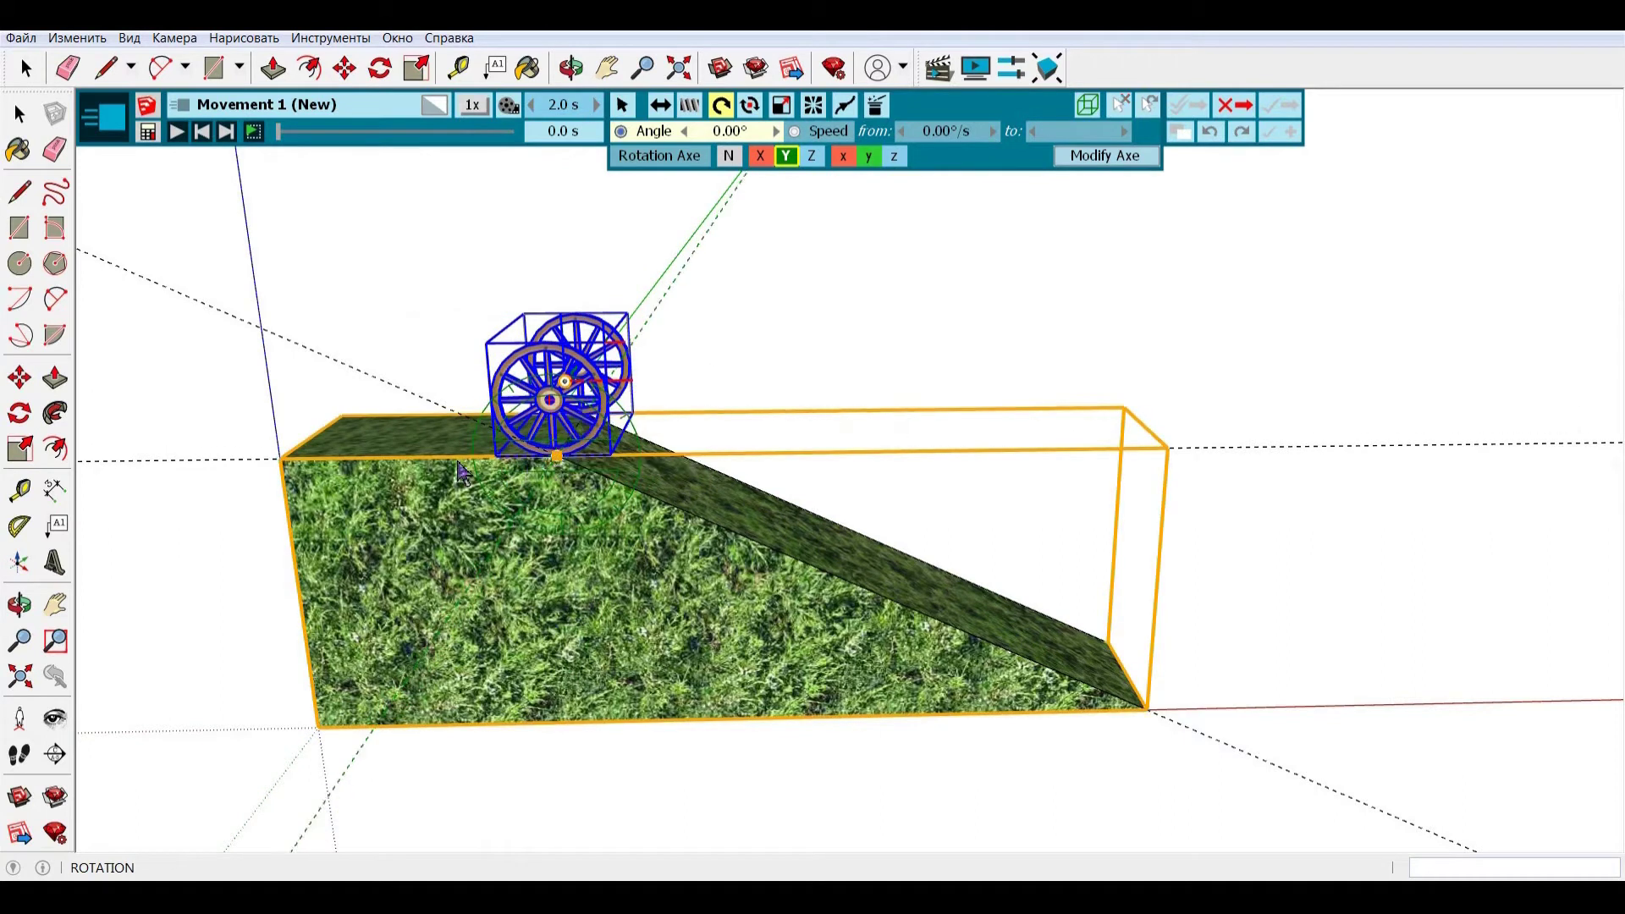
click(284, 462)
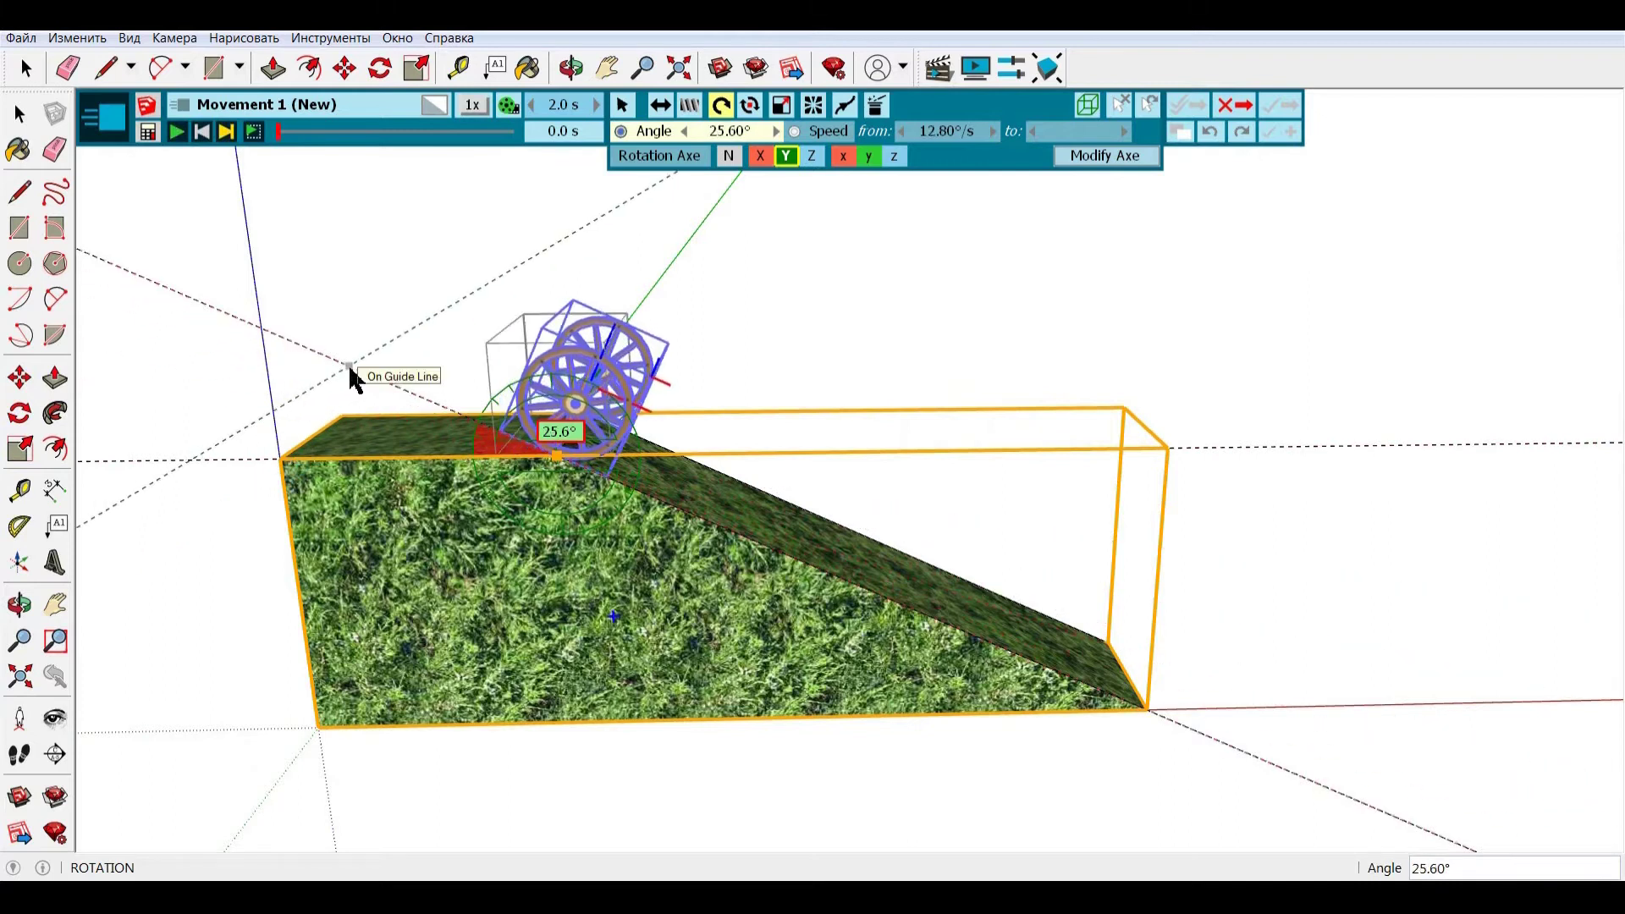
click(350, 372)
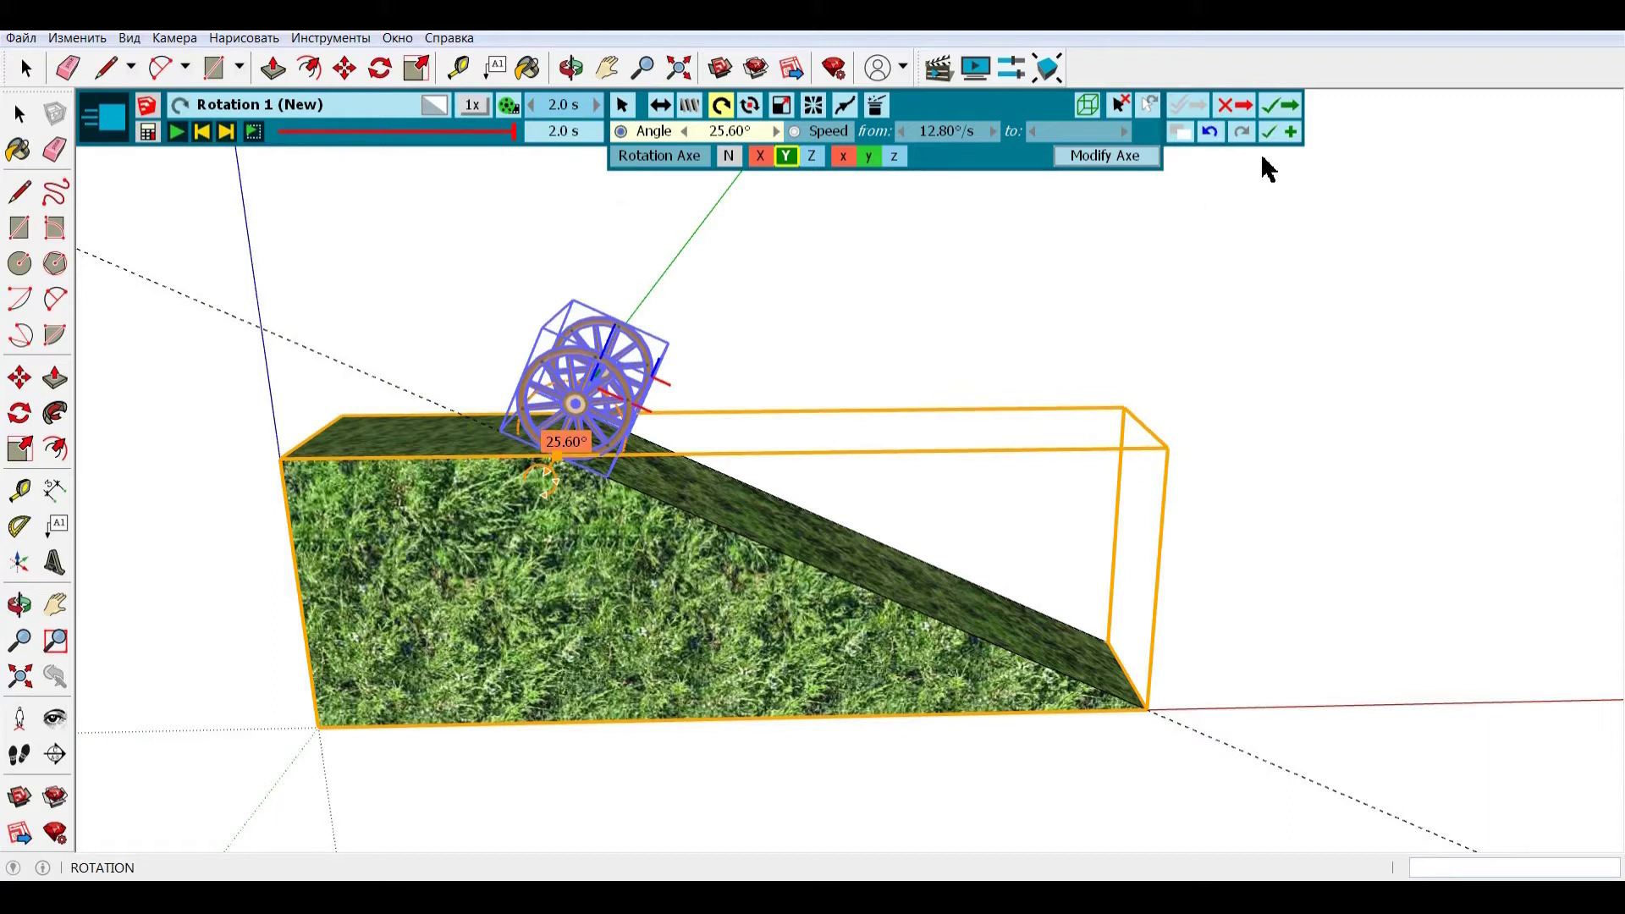
click(1290, 136)
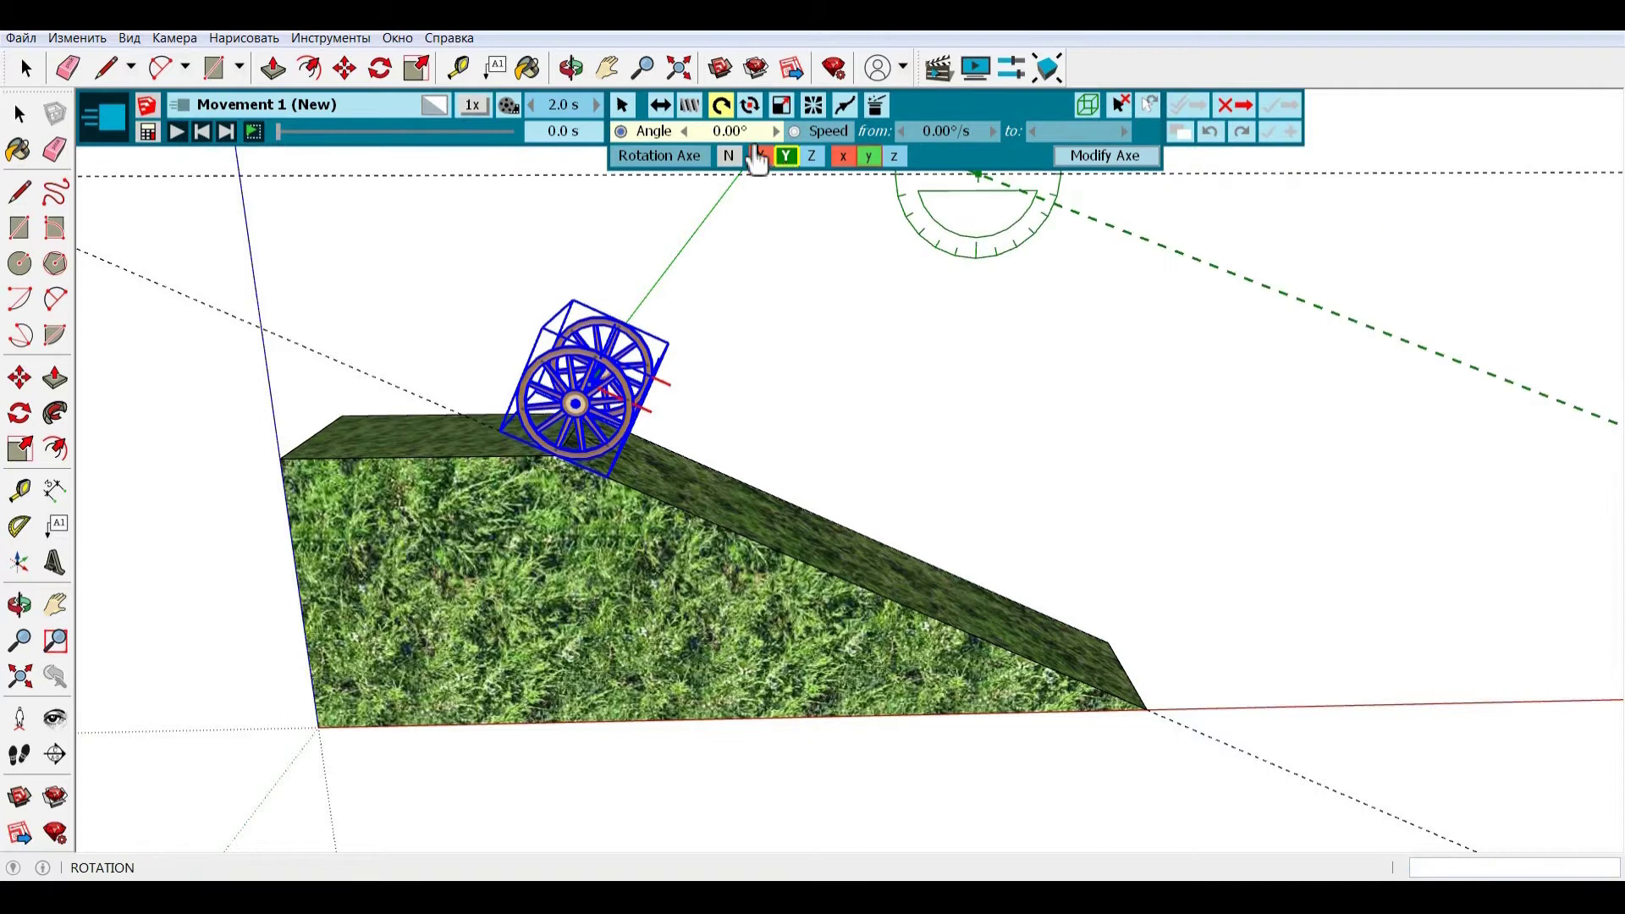
click(665, 109)
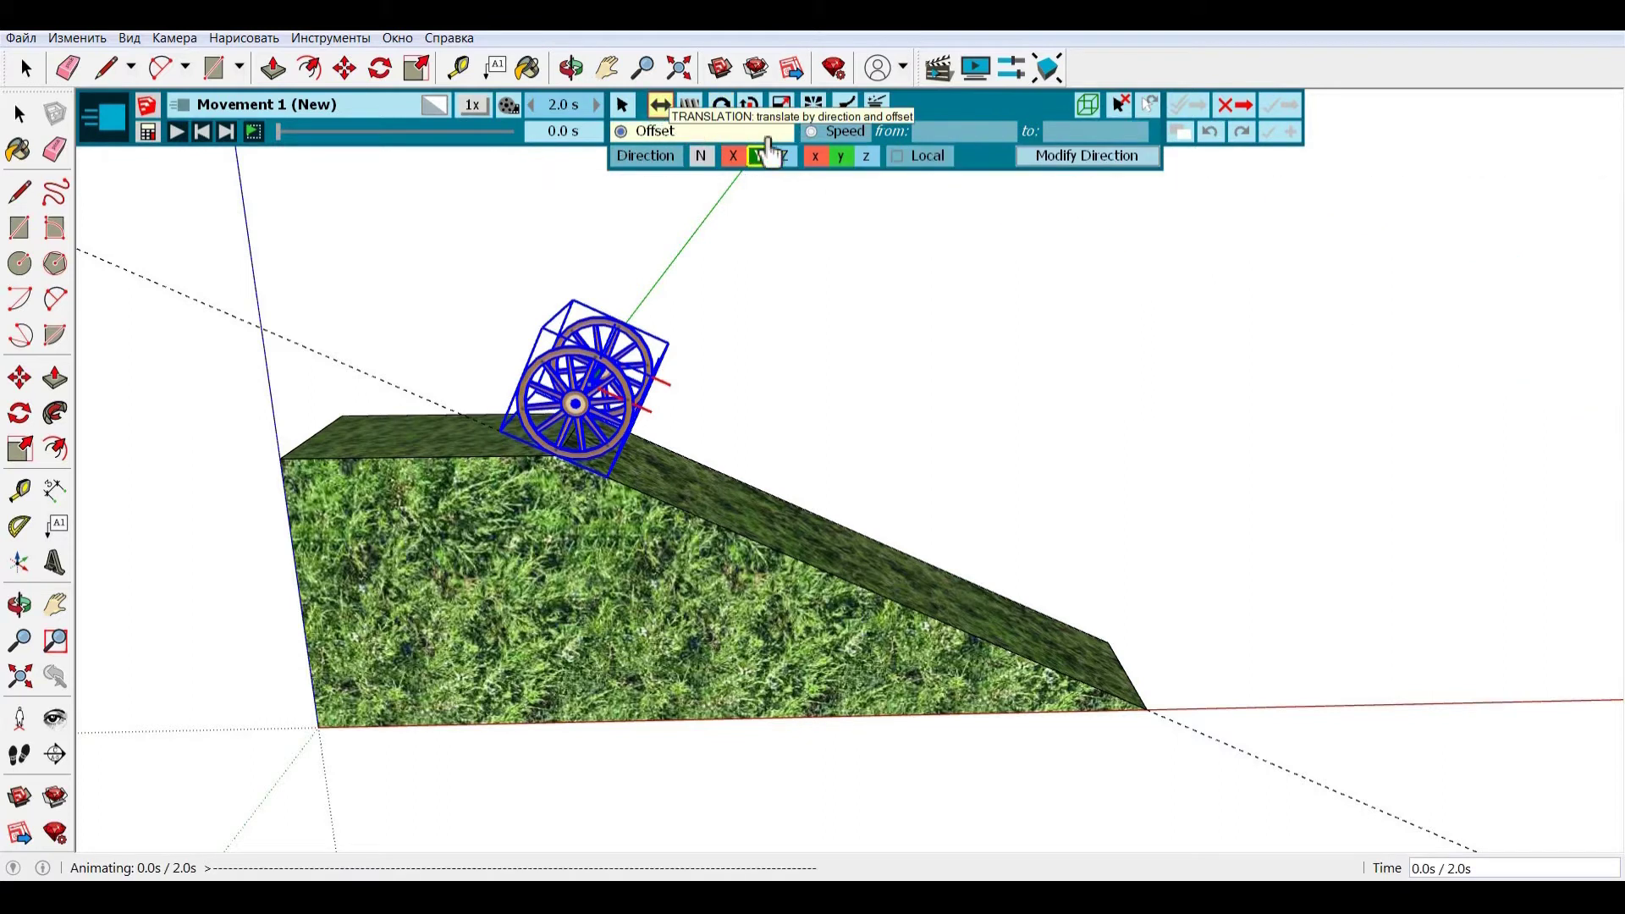
Step: Record the wheels sliding about 4.54 m down the ramp to its foot over 2 seconds
click(815, 157)
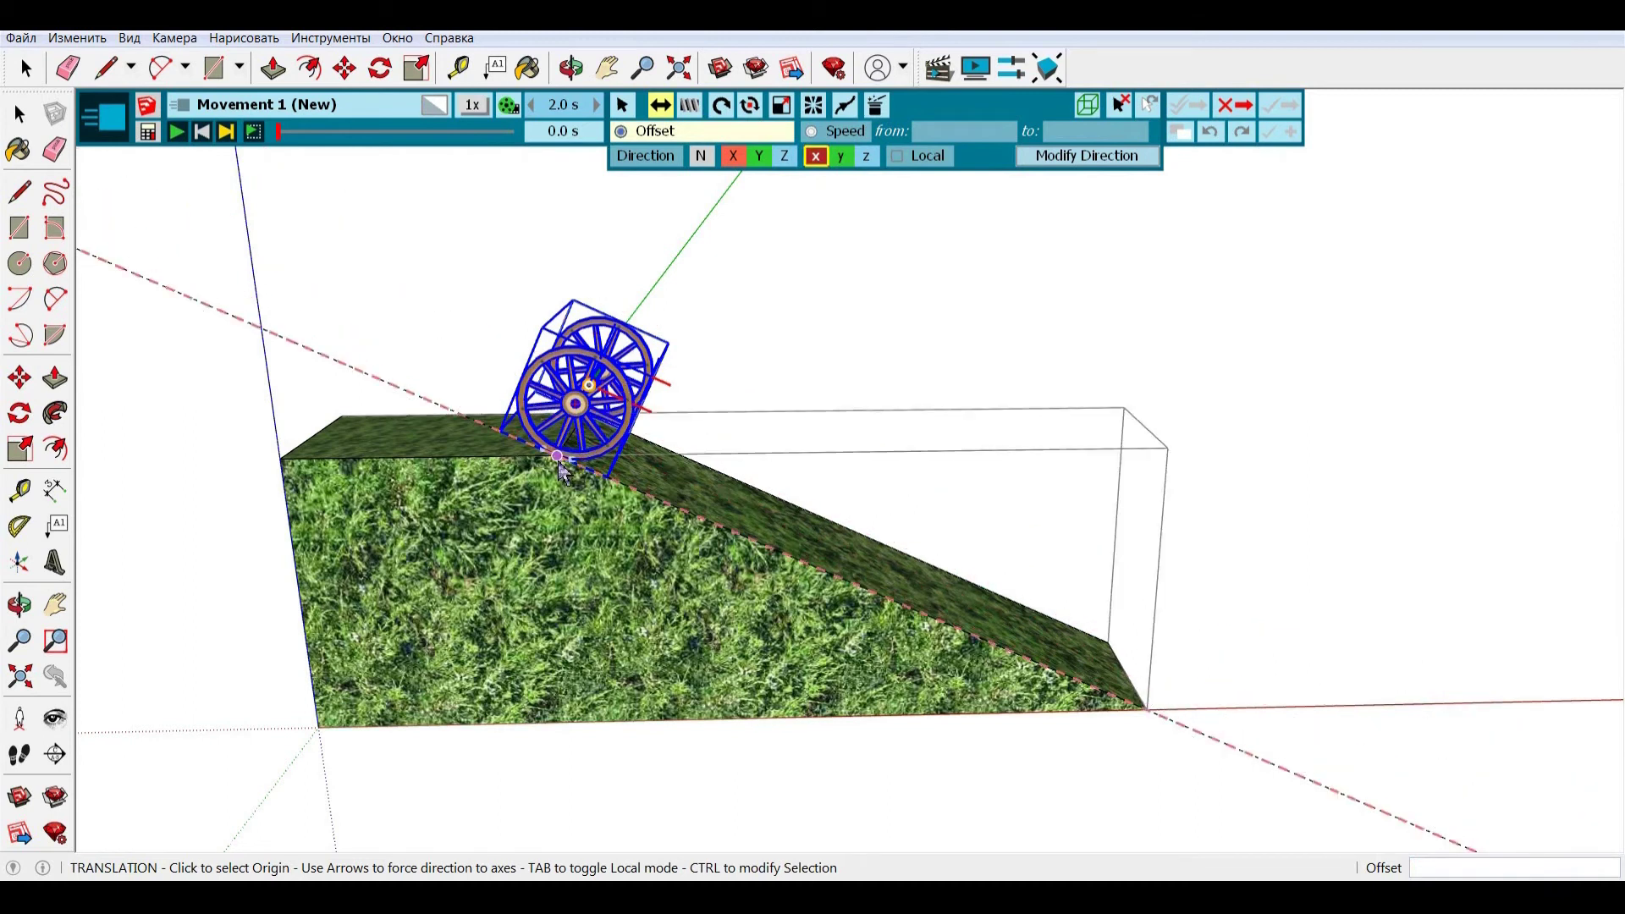
mouse_move(557, 457)
mouse_down()
mouse_move(1052, 709)
mouse_move(1133, 728)
mouse_up()
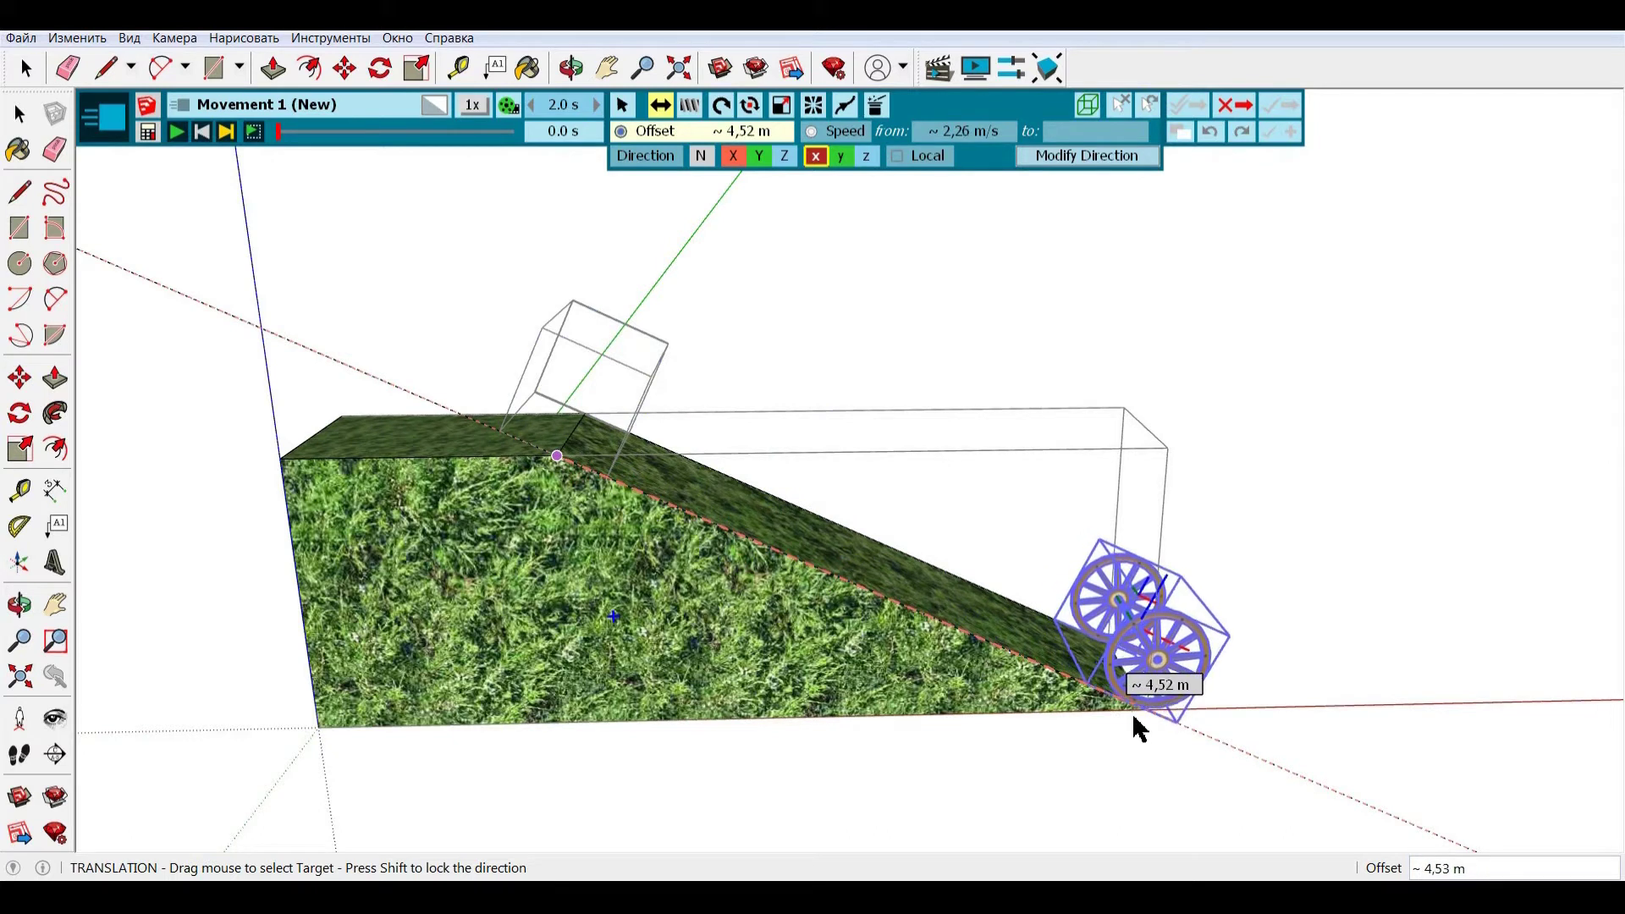
drag(1128, 717, 1134, 719)
click(1133, 715)
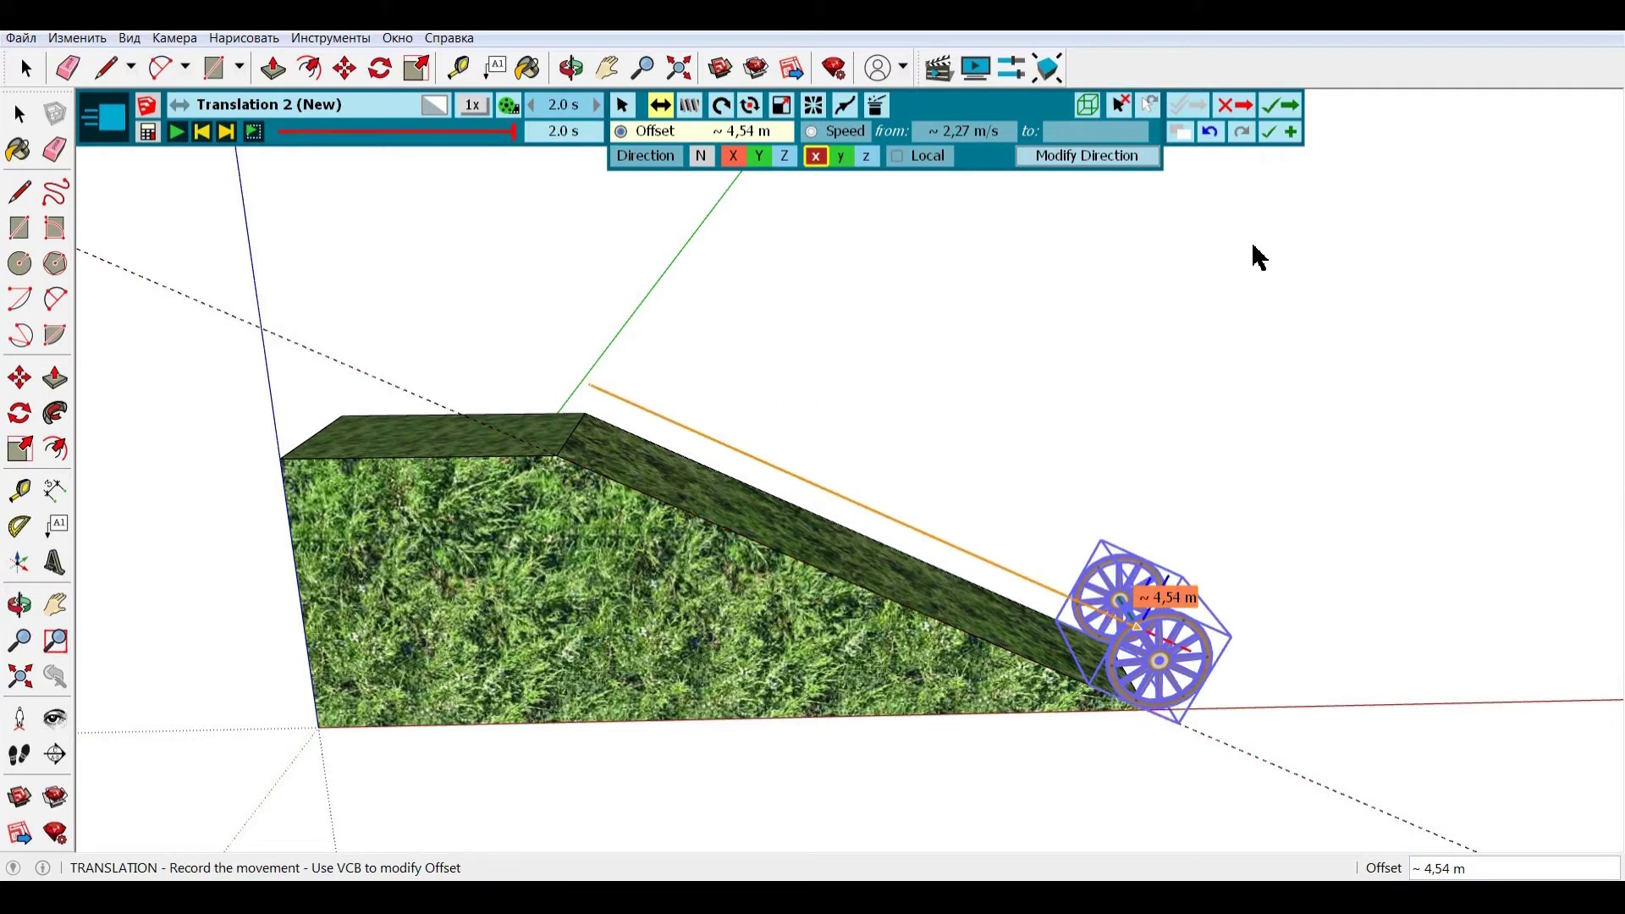
click(1288, 132)
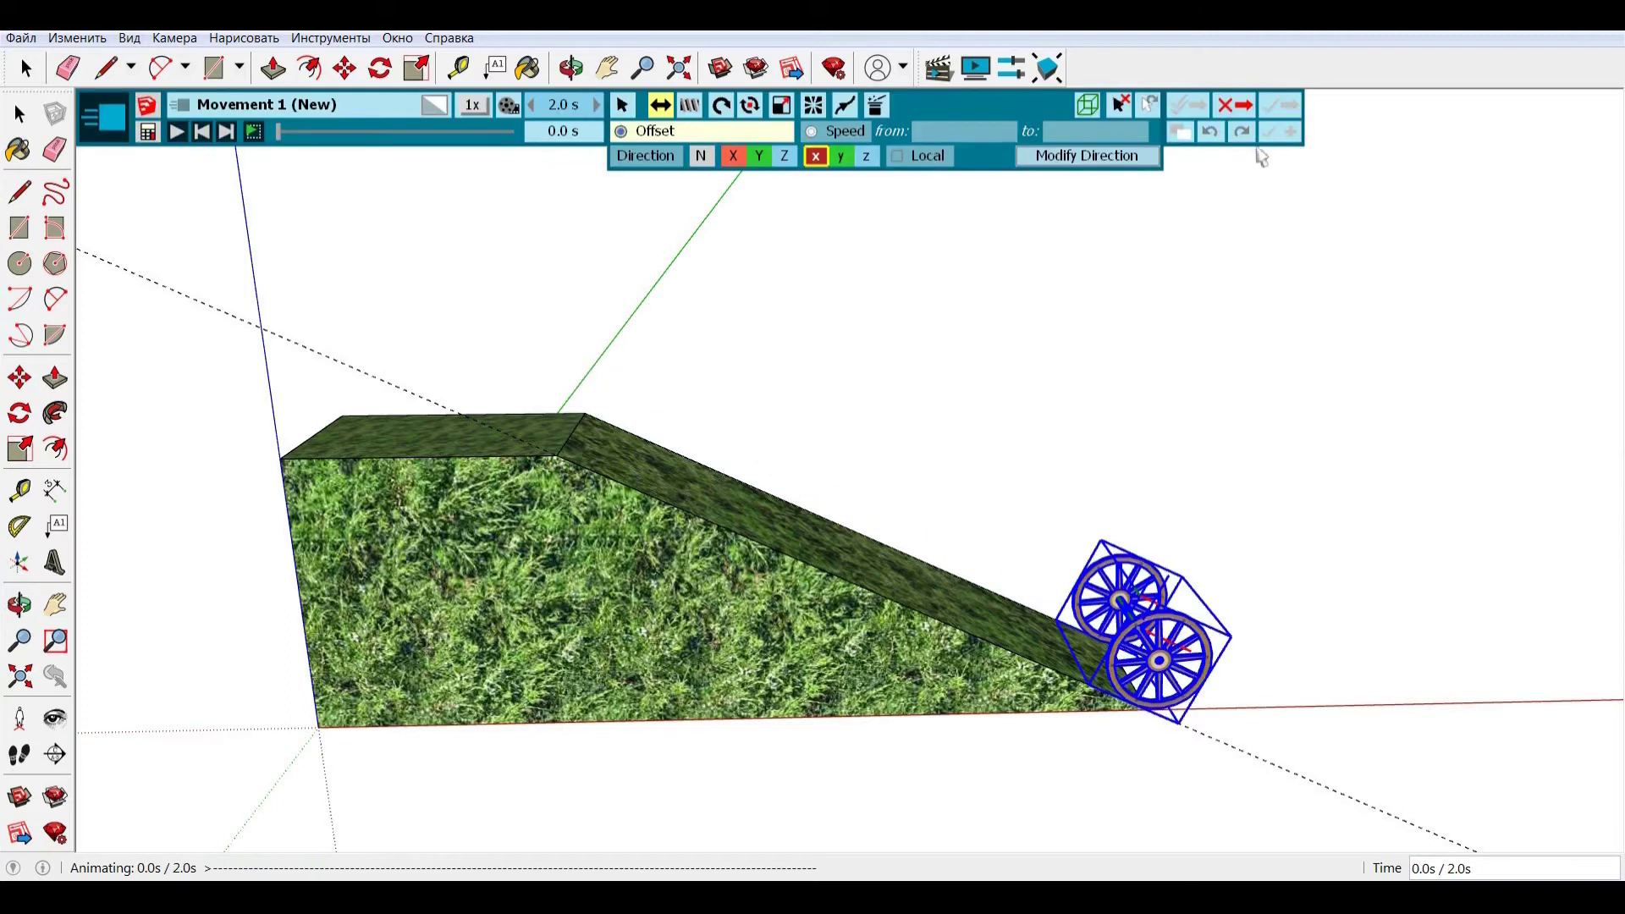
Step: Add a 5.47 m X-axis translation rolling the wheels past the ramp, extending the film to 8.0 s
click(735, 161)
scroll(622, 552, down, 3)
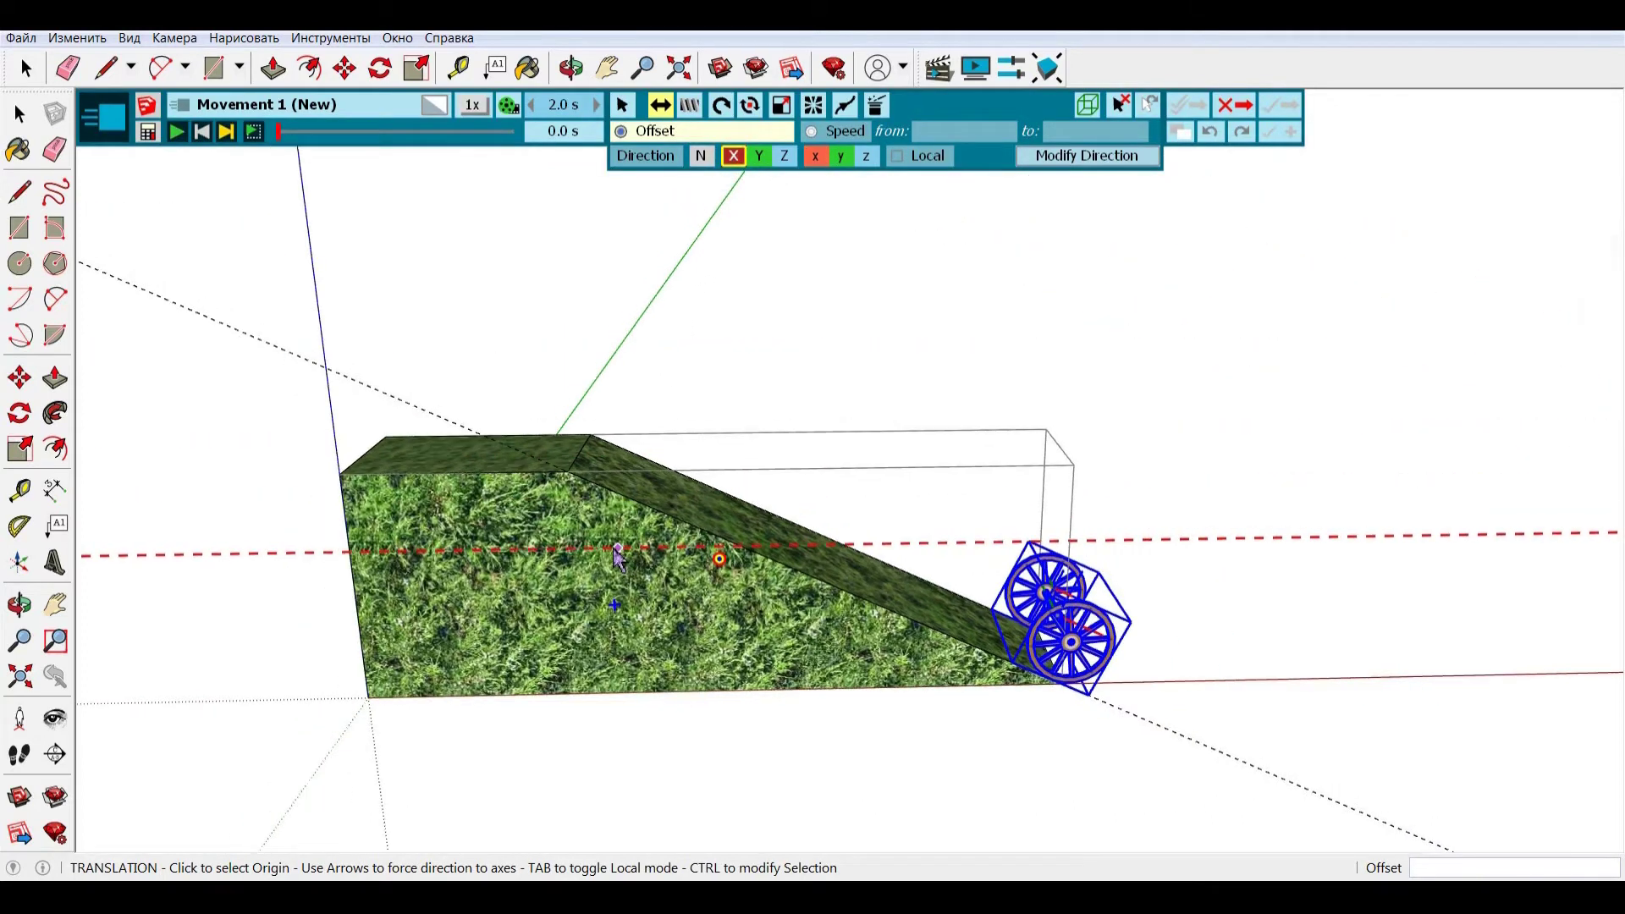
scroll(616, 554, down, 2)
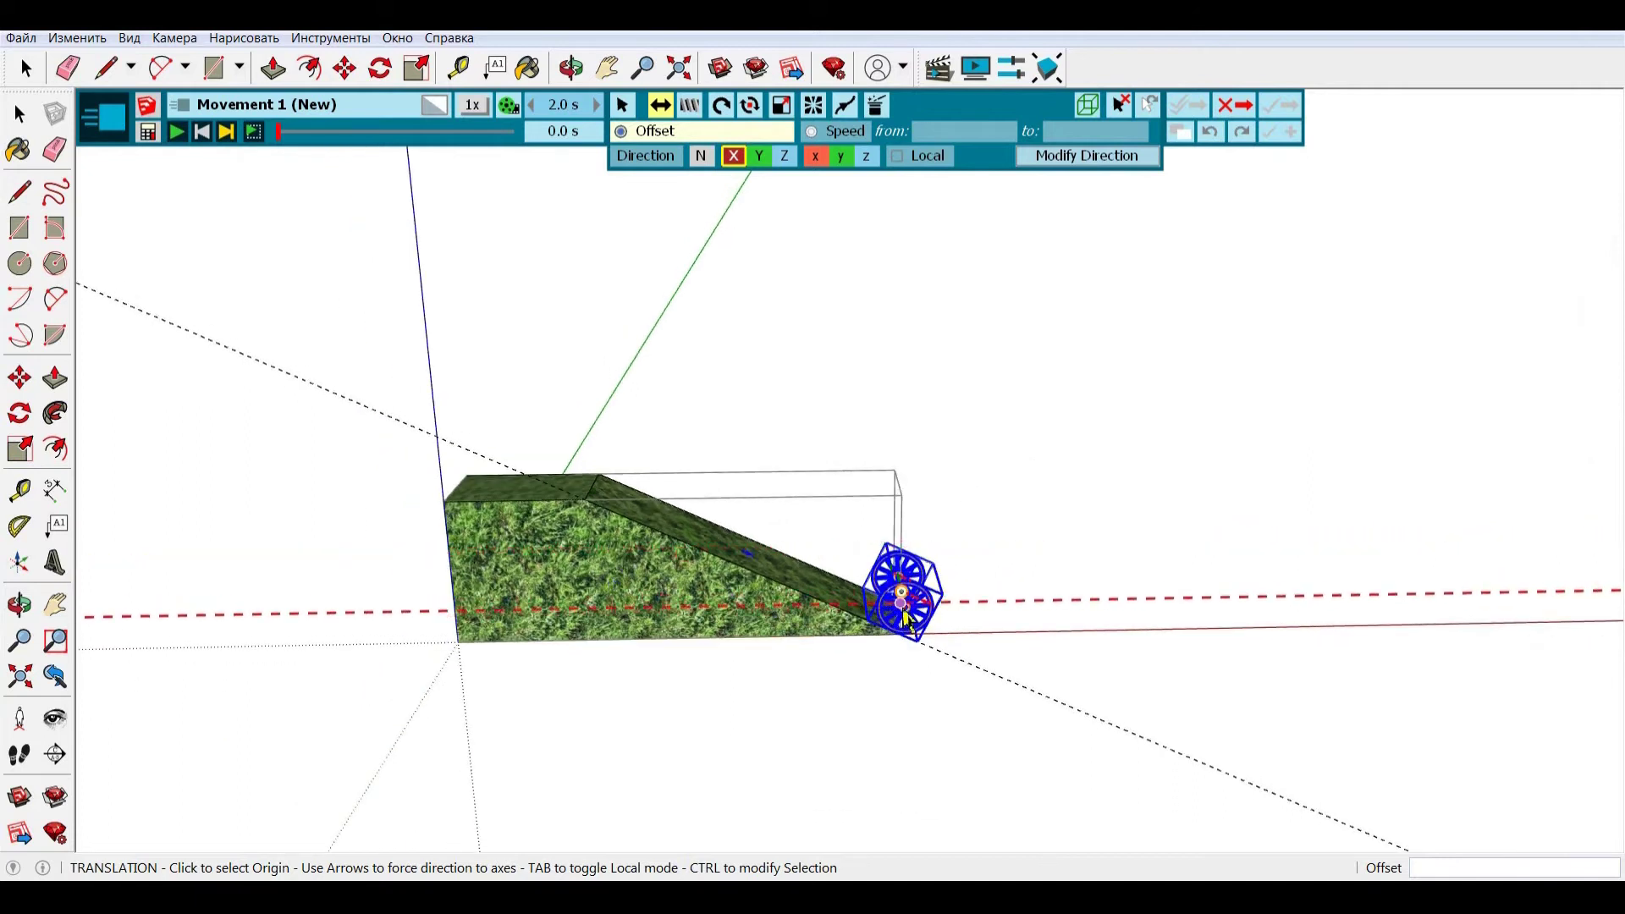
mouse_move(906, 618)
mouse_down()
mouse_move(1180, 622)
mouse_move(1299, 599)
mouse_up()
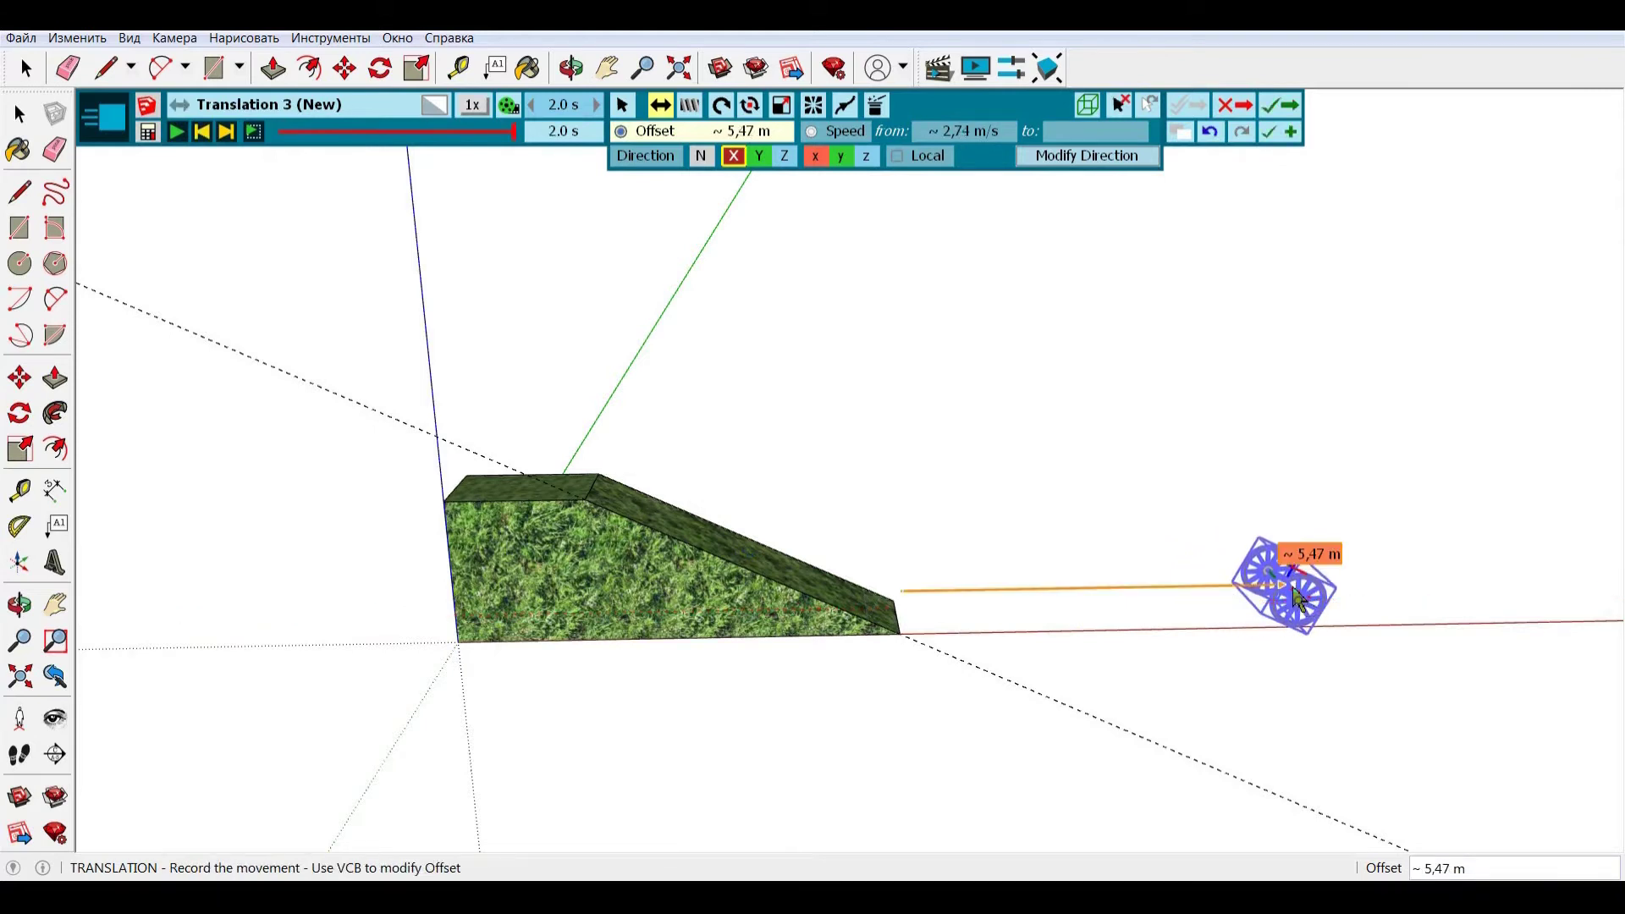
click(1299, 112)
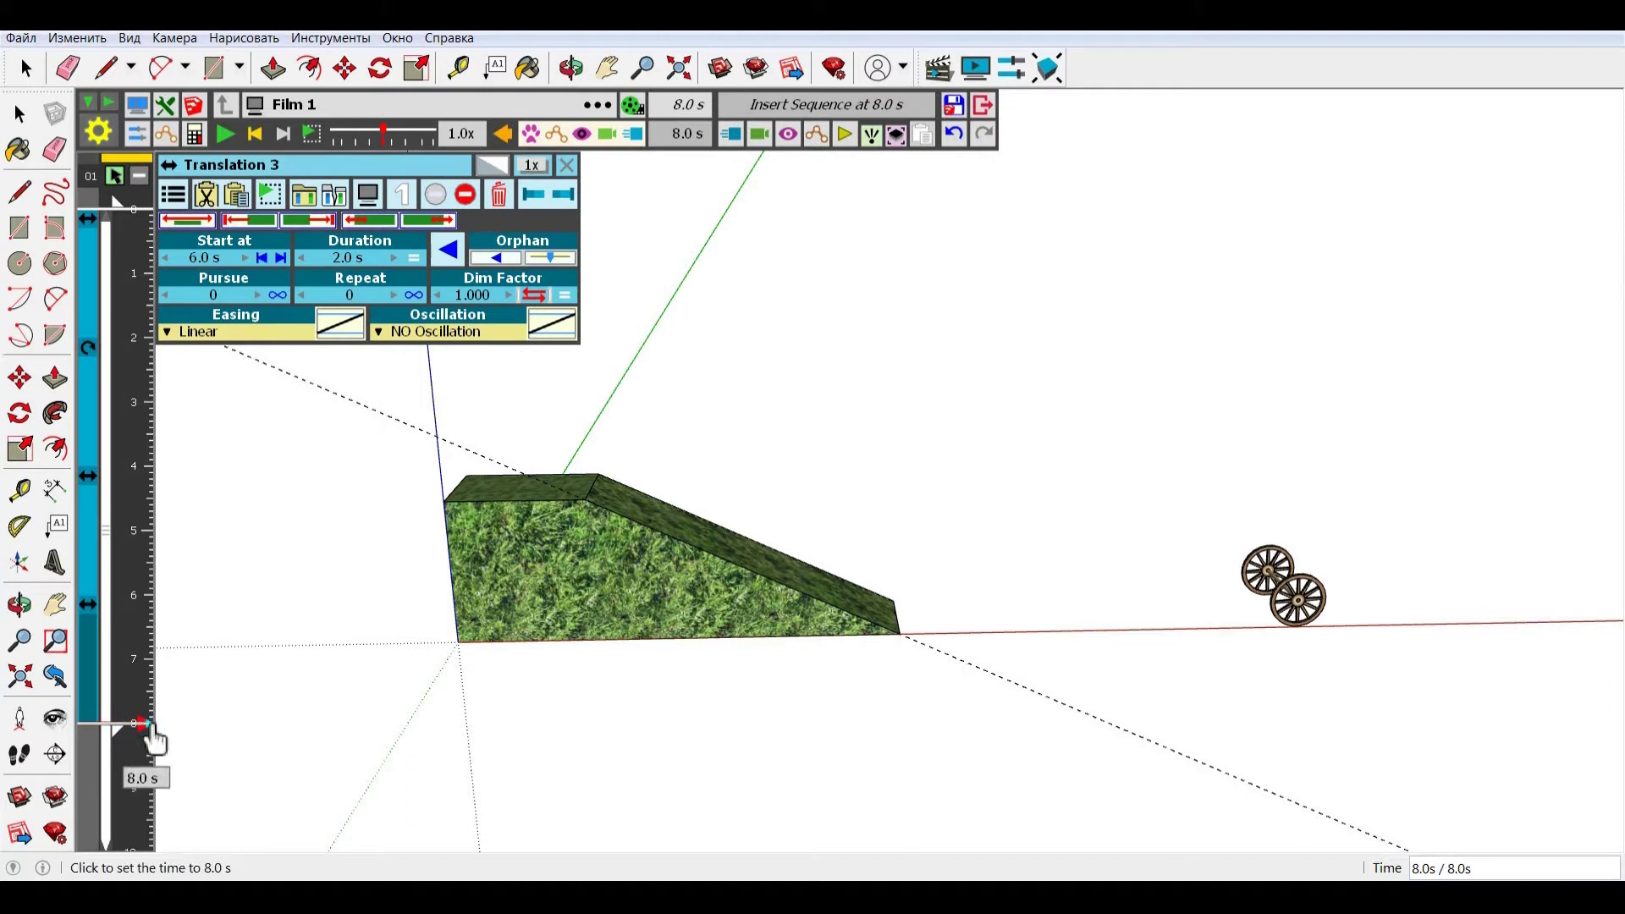
Step: Rewind the film to 0.0 s and show the list of its four movements for insertion
click(150, 633)
drag(151, 521, 133, 225)
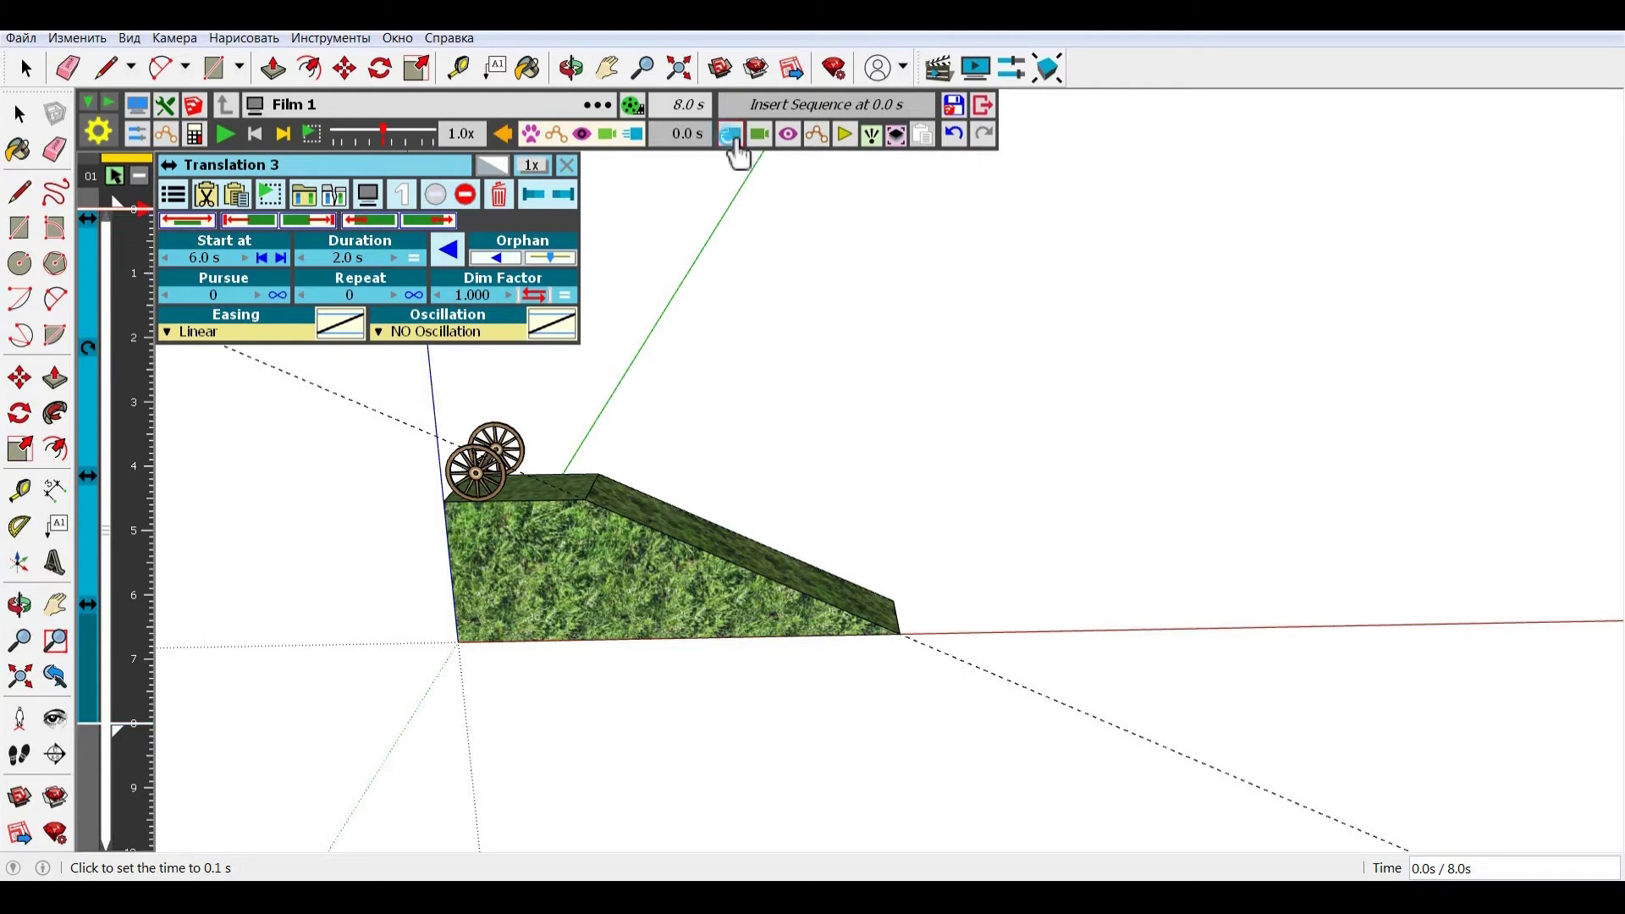
click(733, 136)
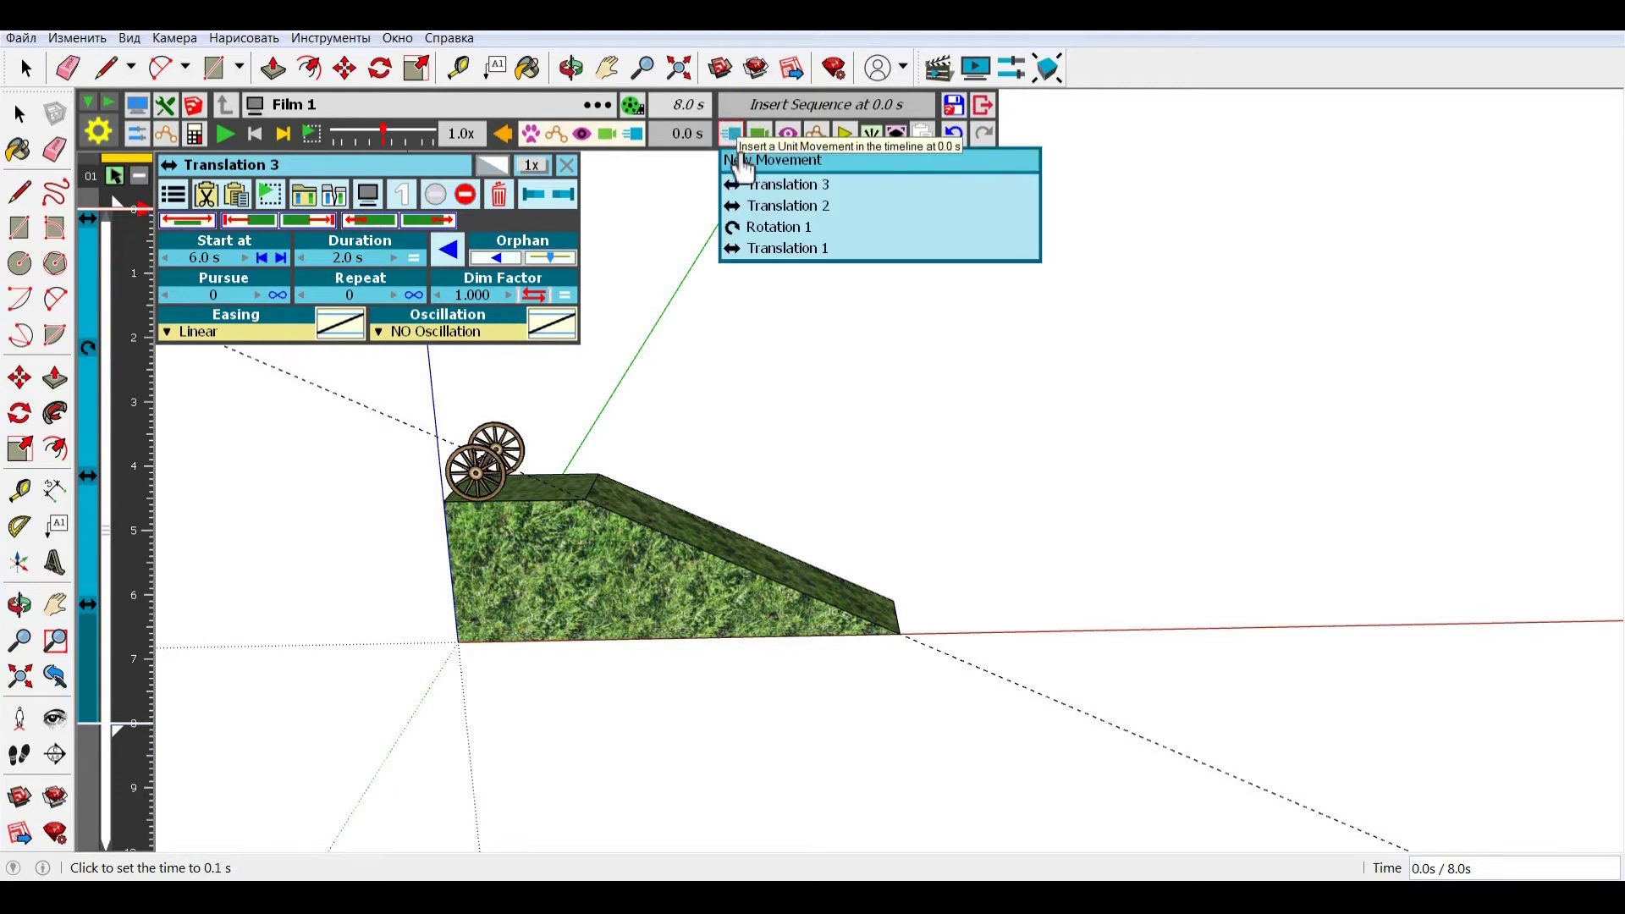
Step: Insert a new movement spinning the wheel group 270° about the Y axis and add it to the film
click(744, 165)
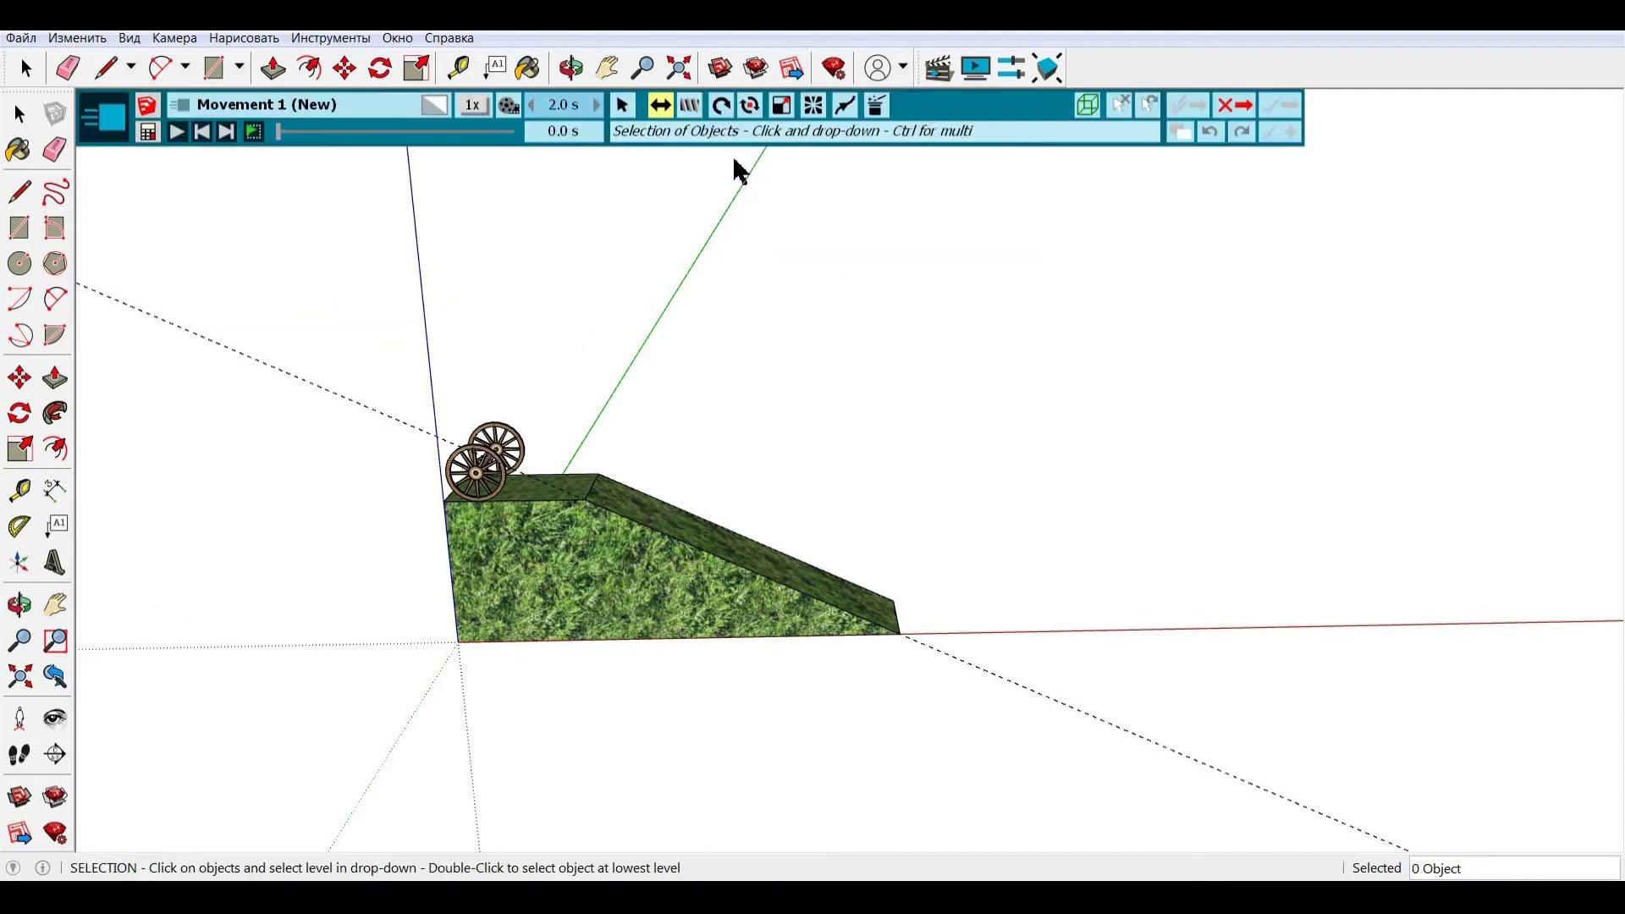
click(505, 457)
click(545, 487)
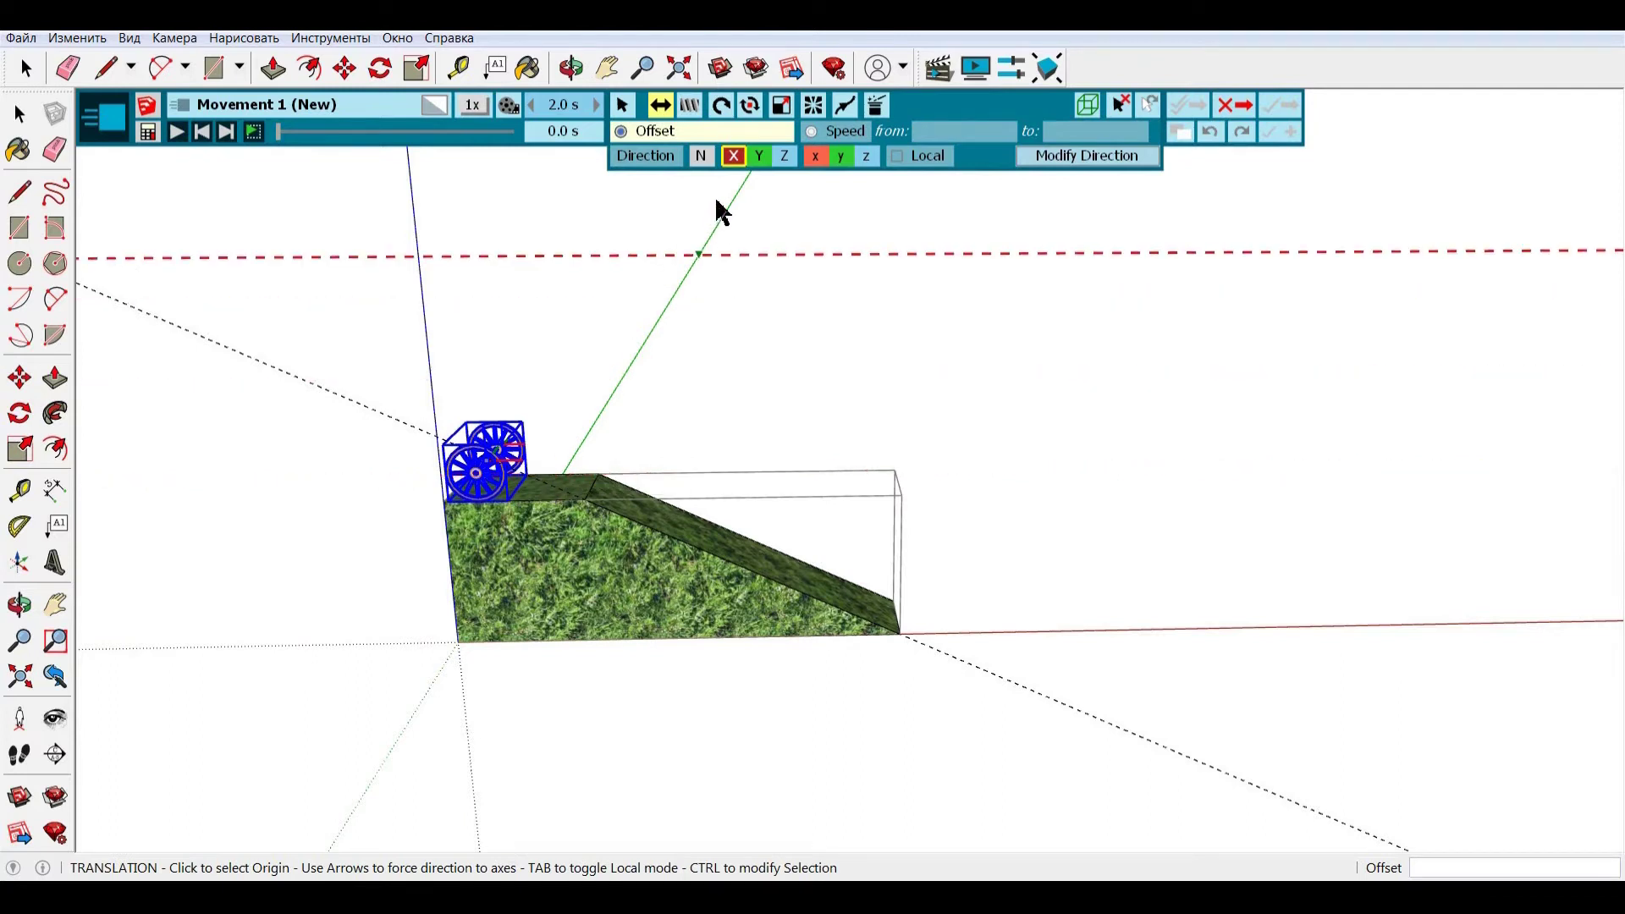
click(749, 105)
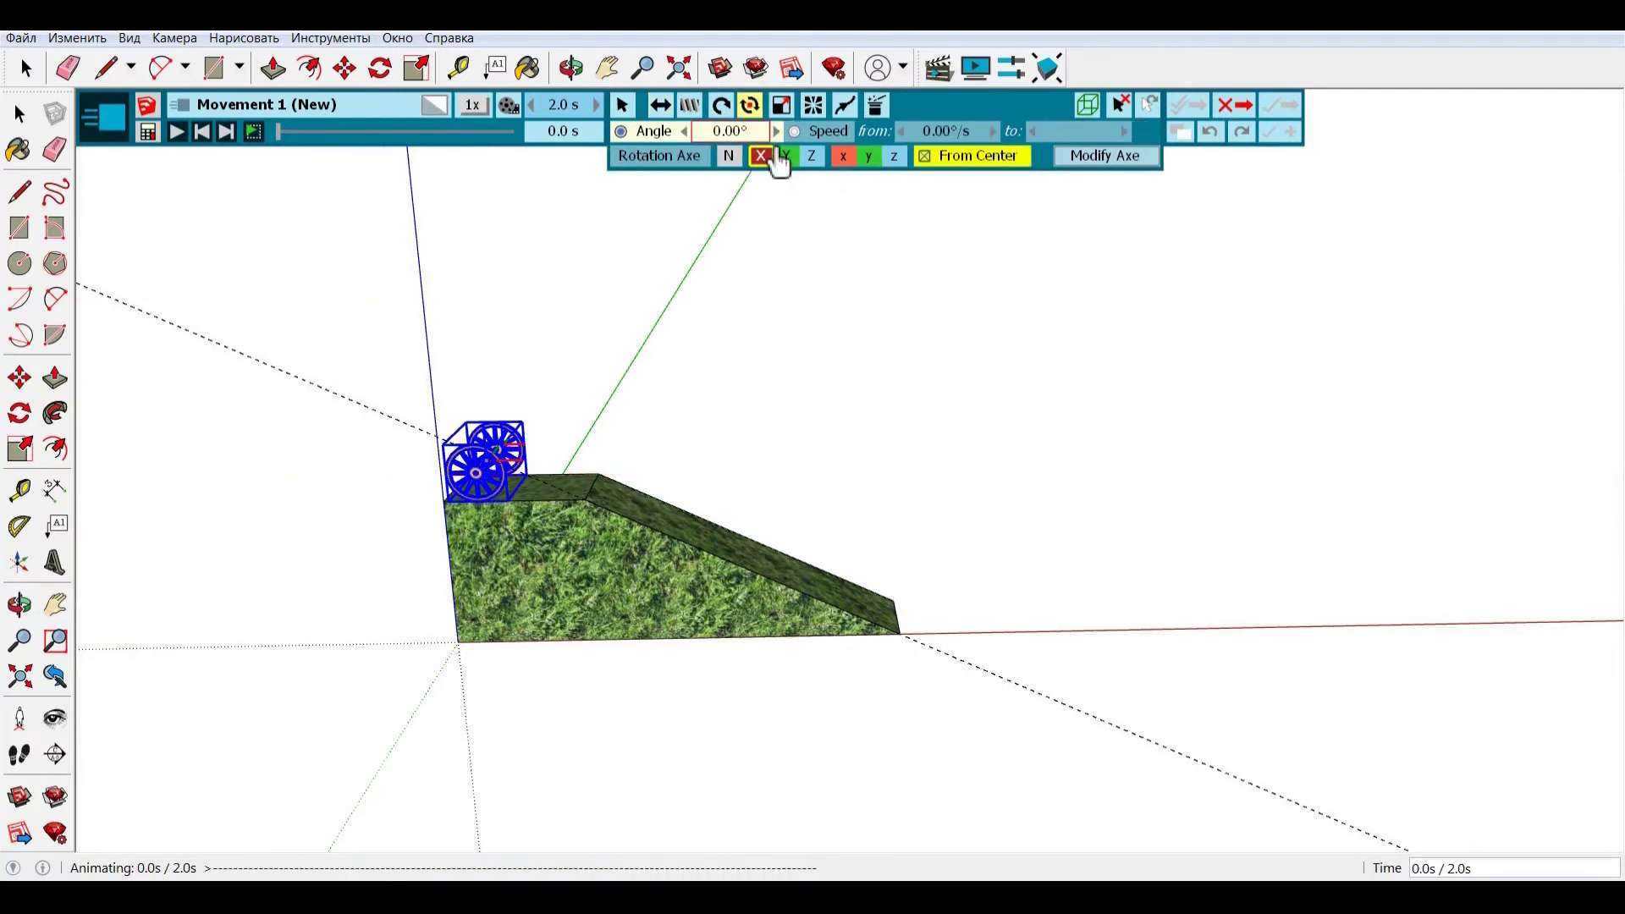
click(788, 158)
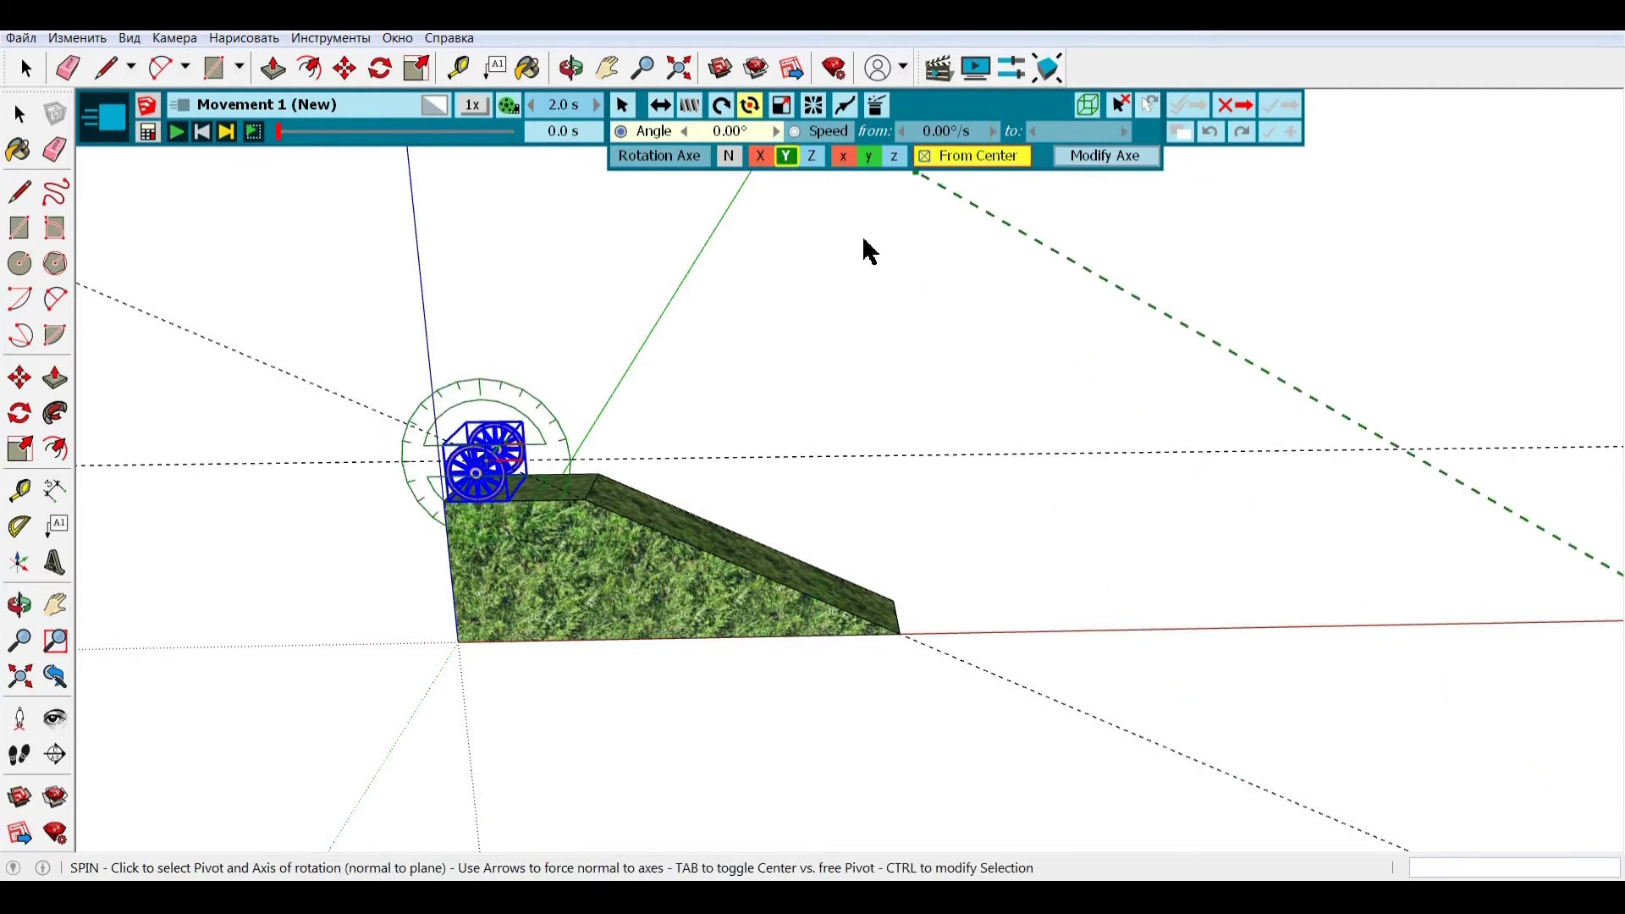
click(495, 461)
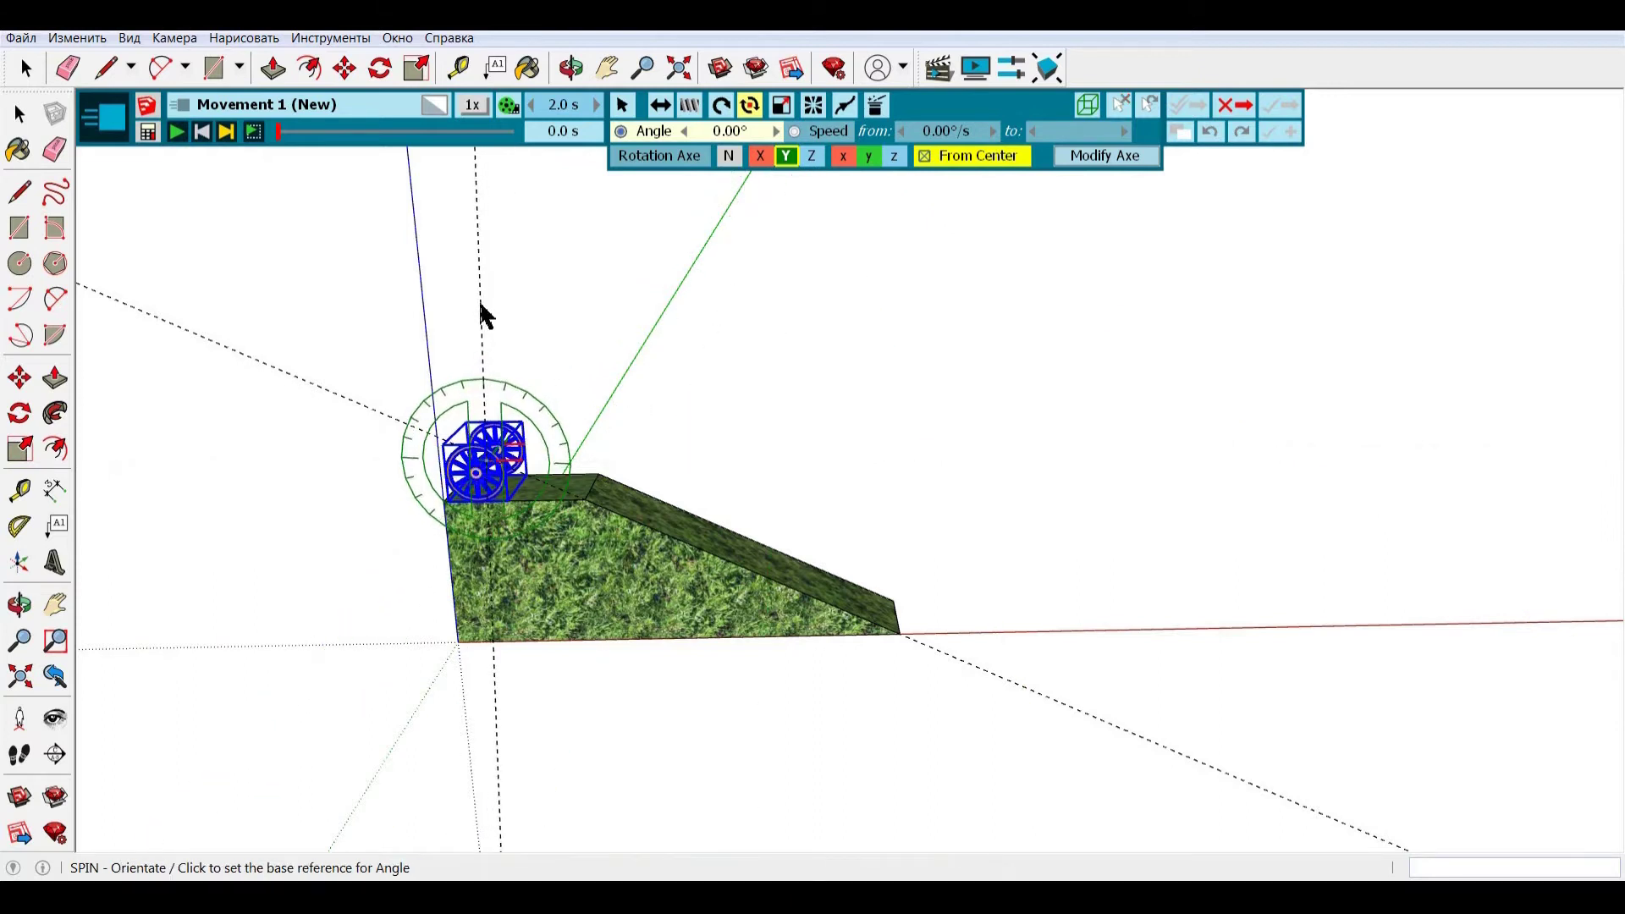
click(480, 310)
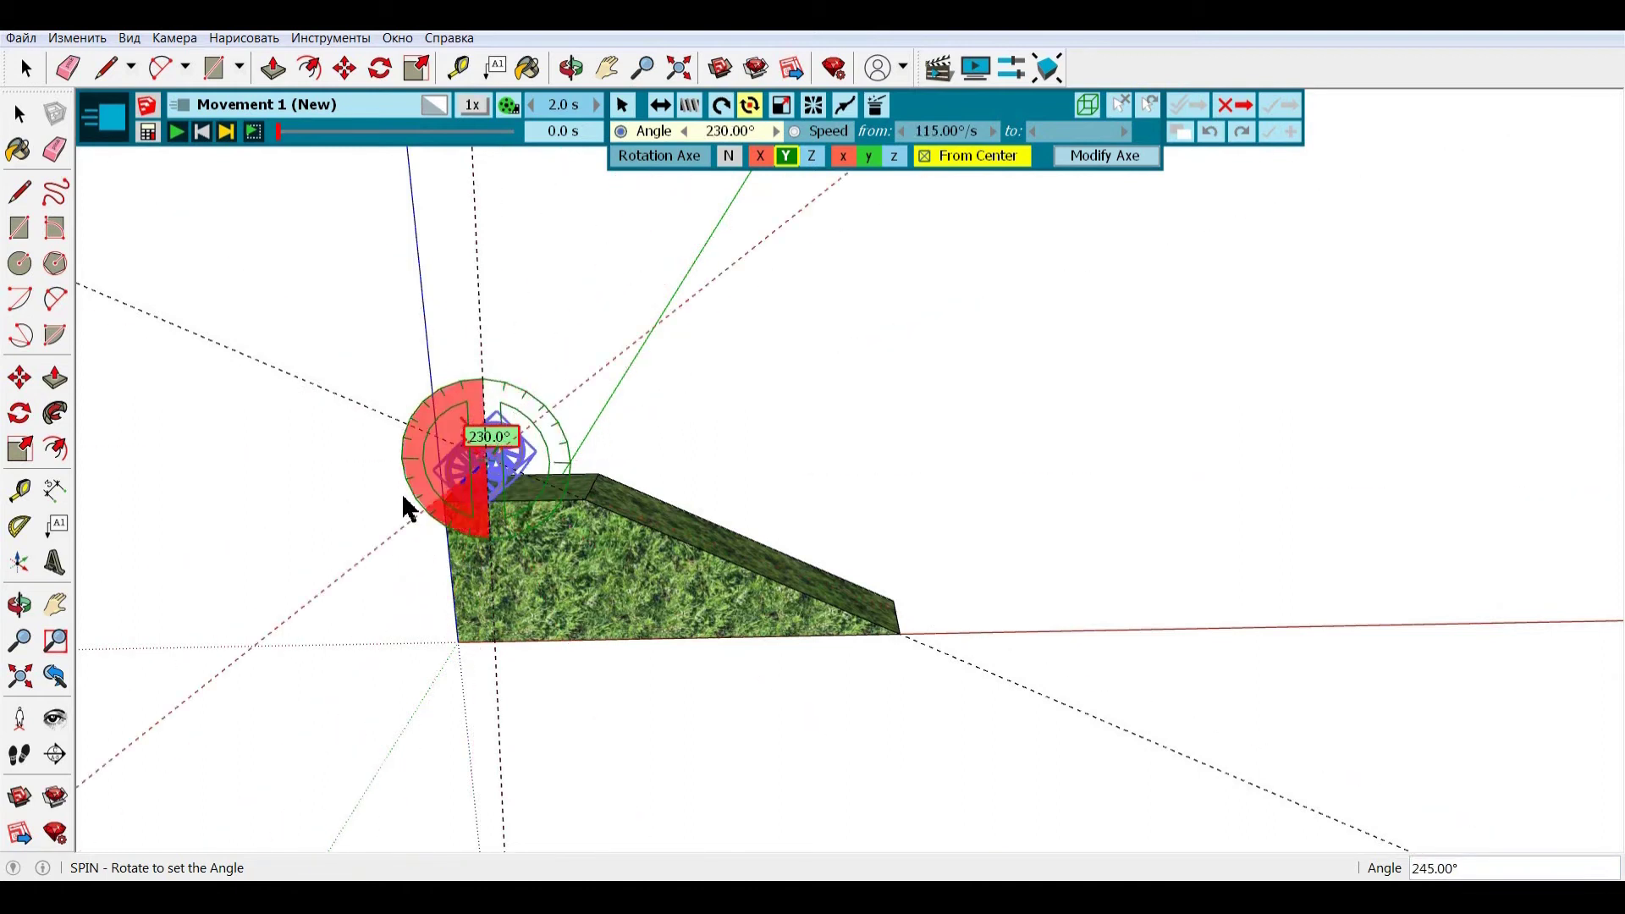
click(380, 458)
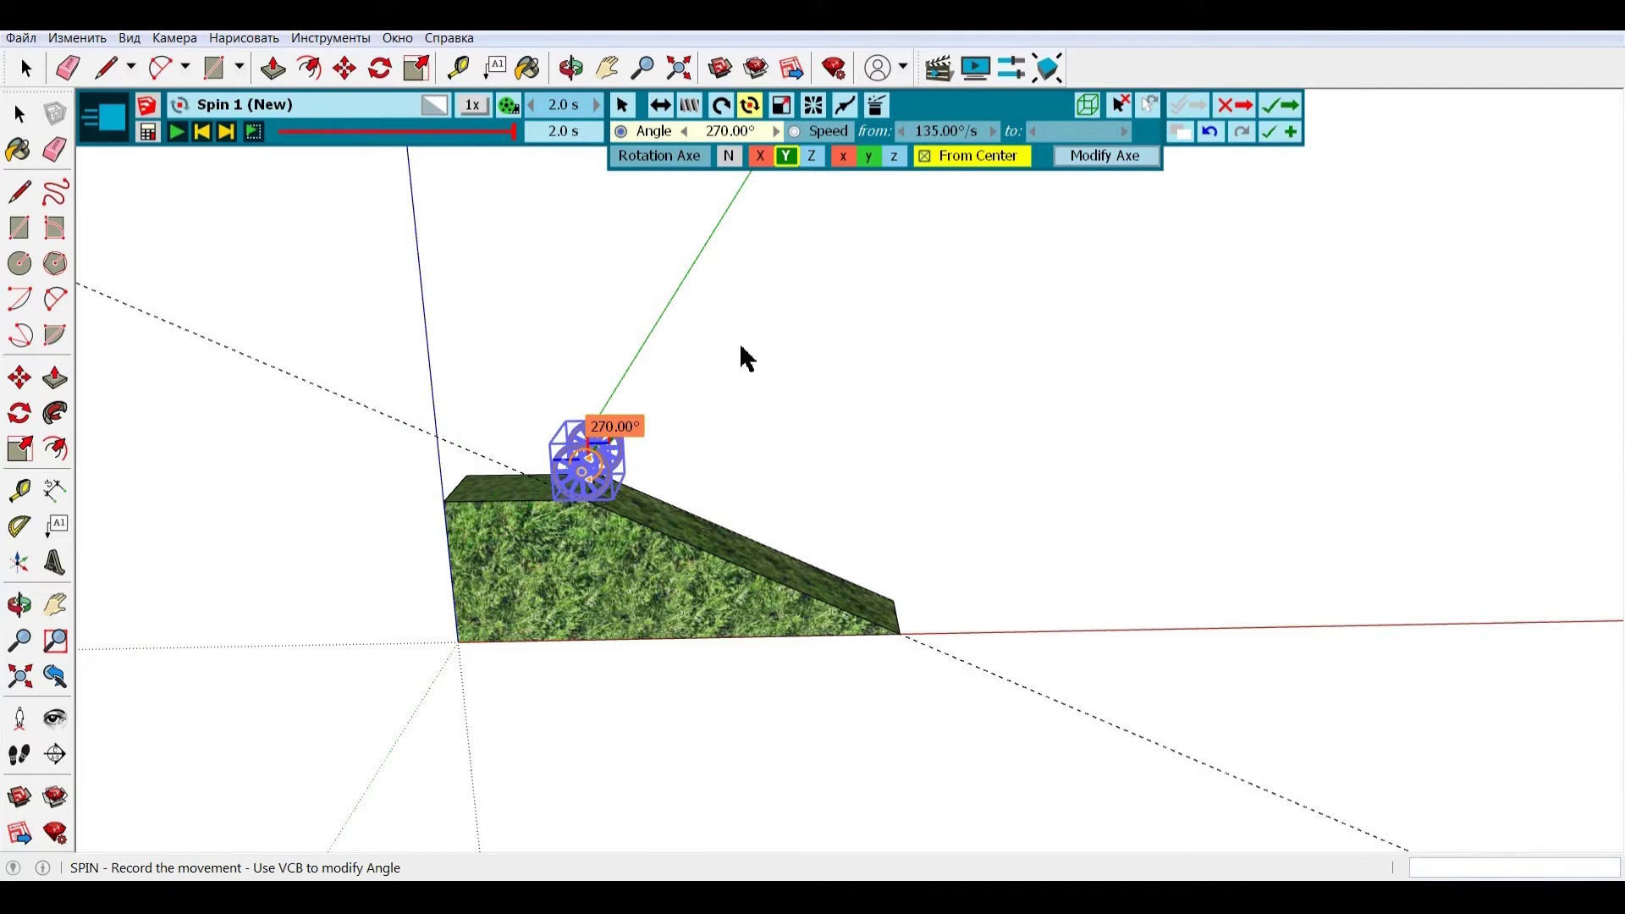
click(1290, 132)
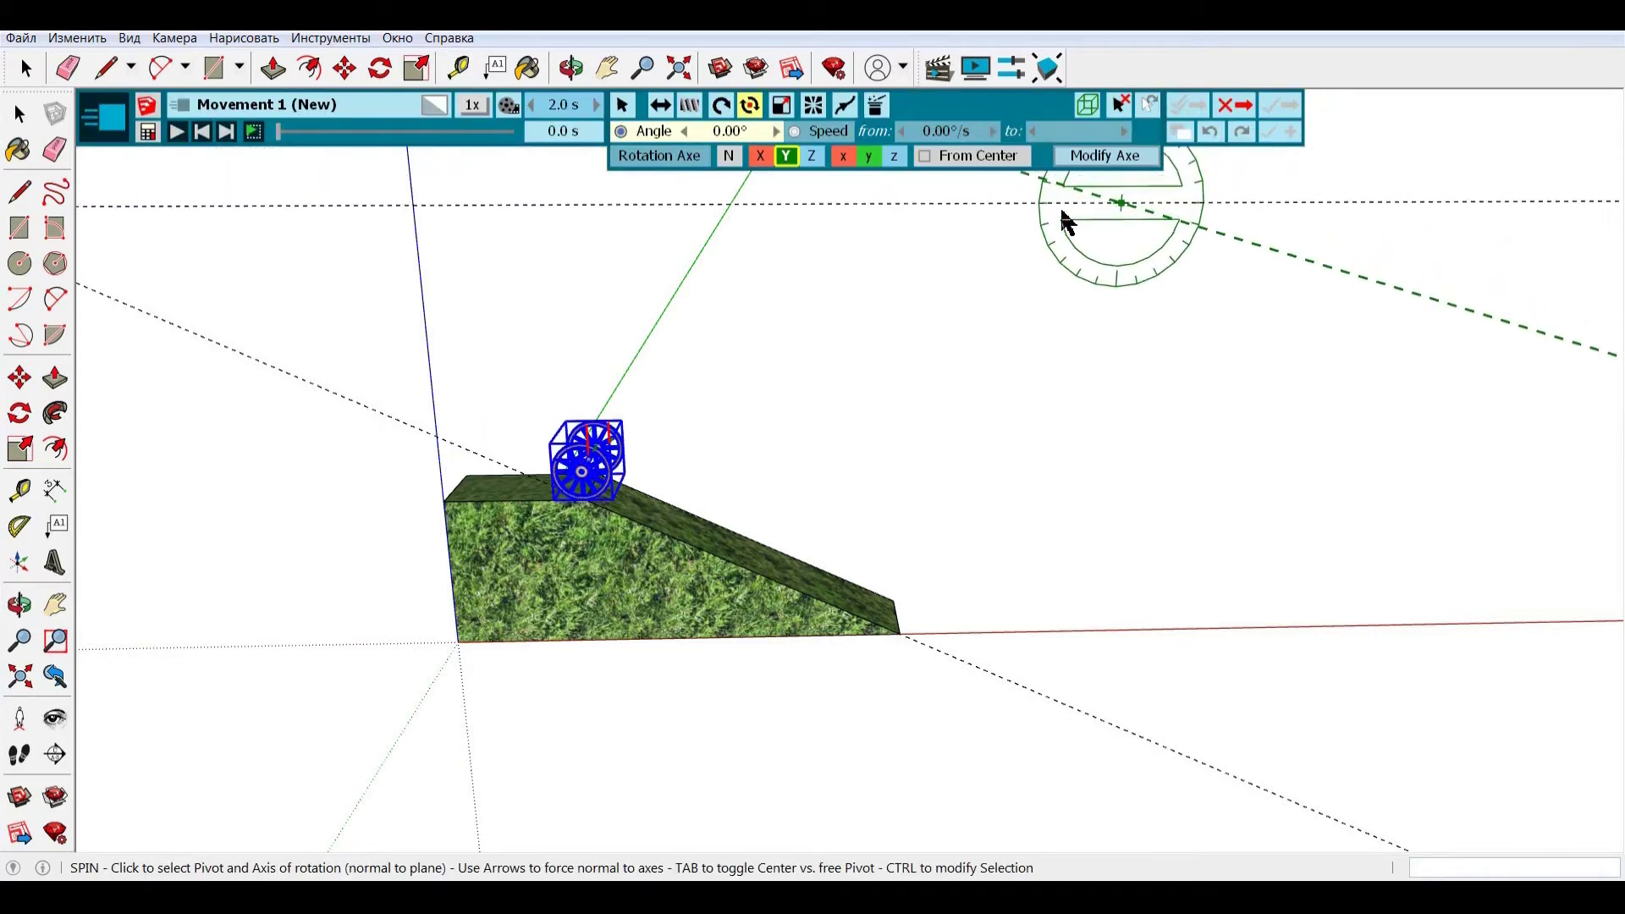
Step: Set up a second spin from the wheel centre, turning the wheels 1260°
click(931, 159)
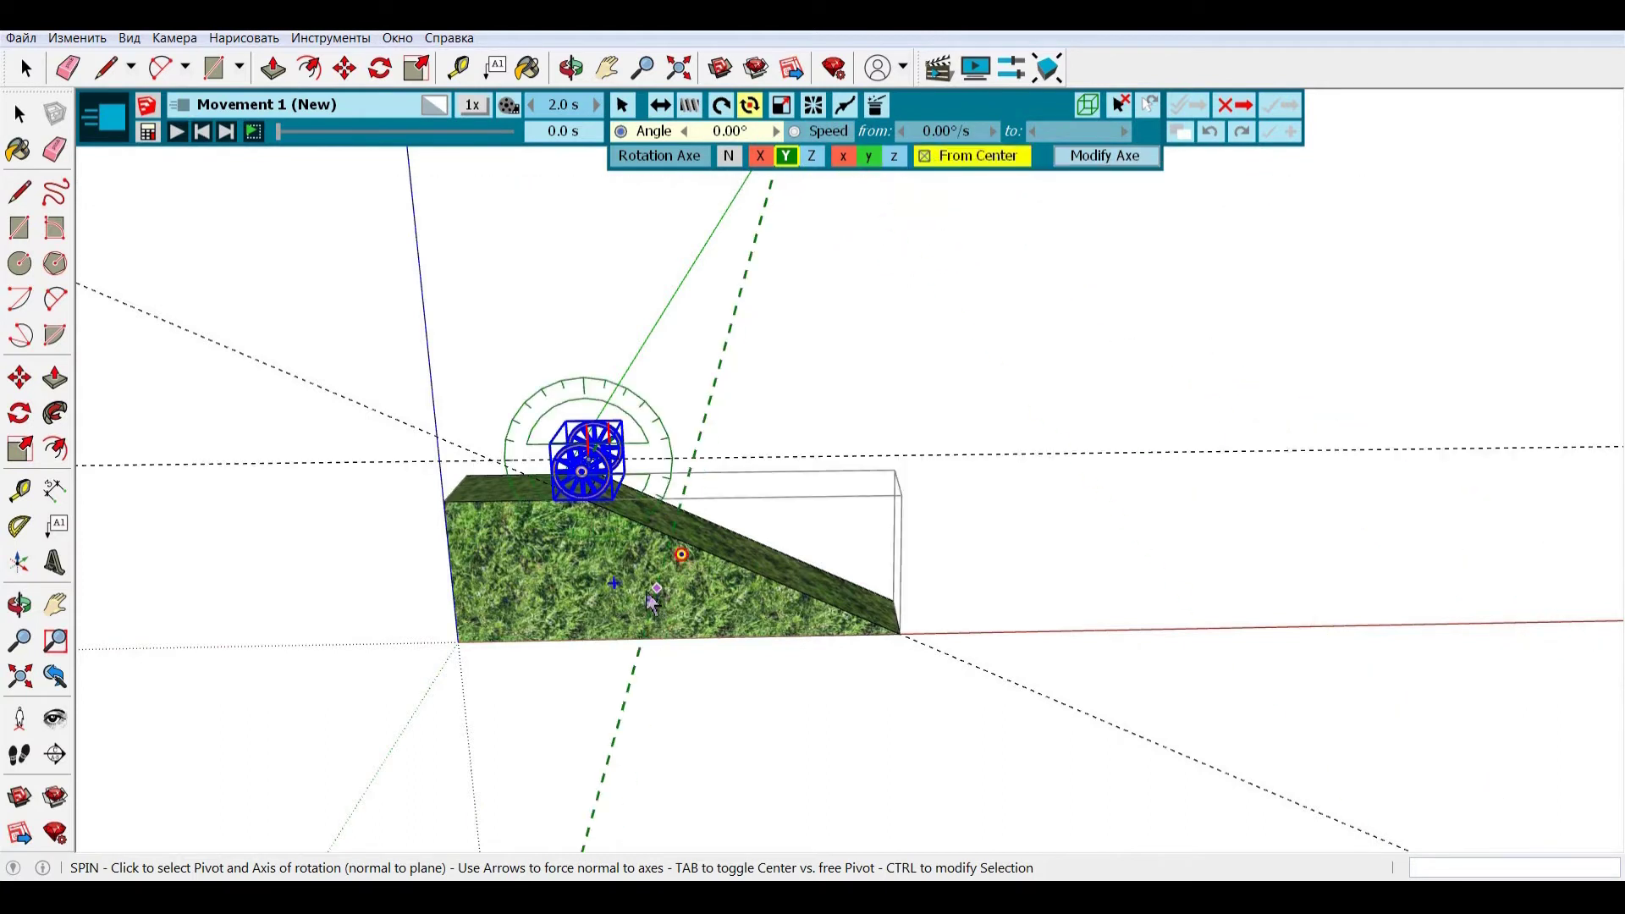
click(597, 423)
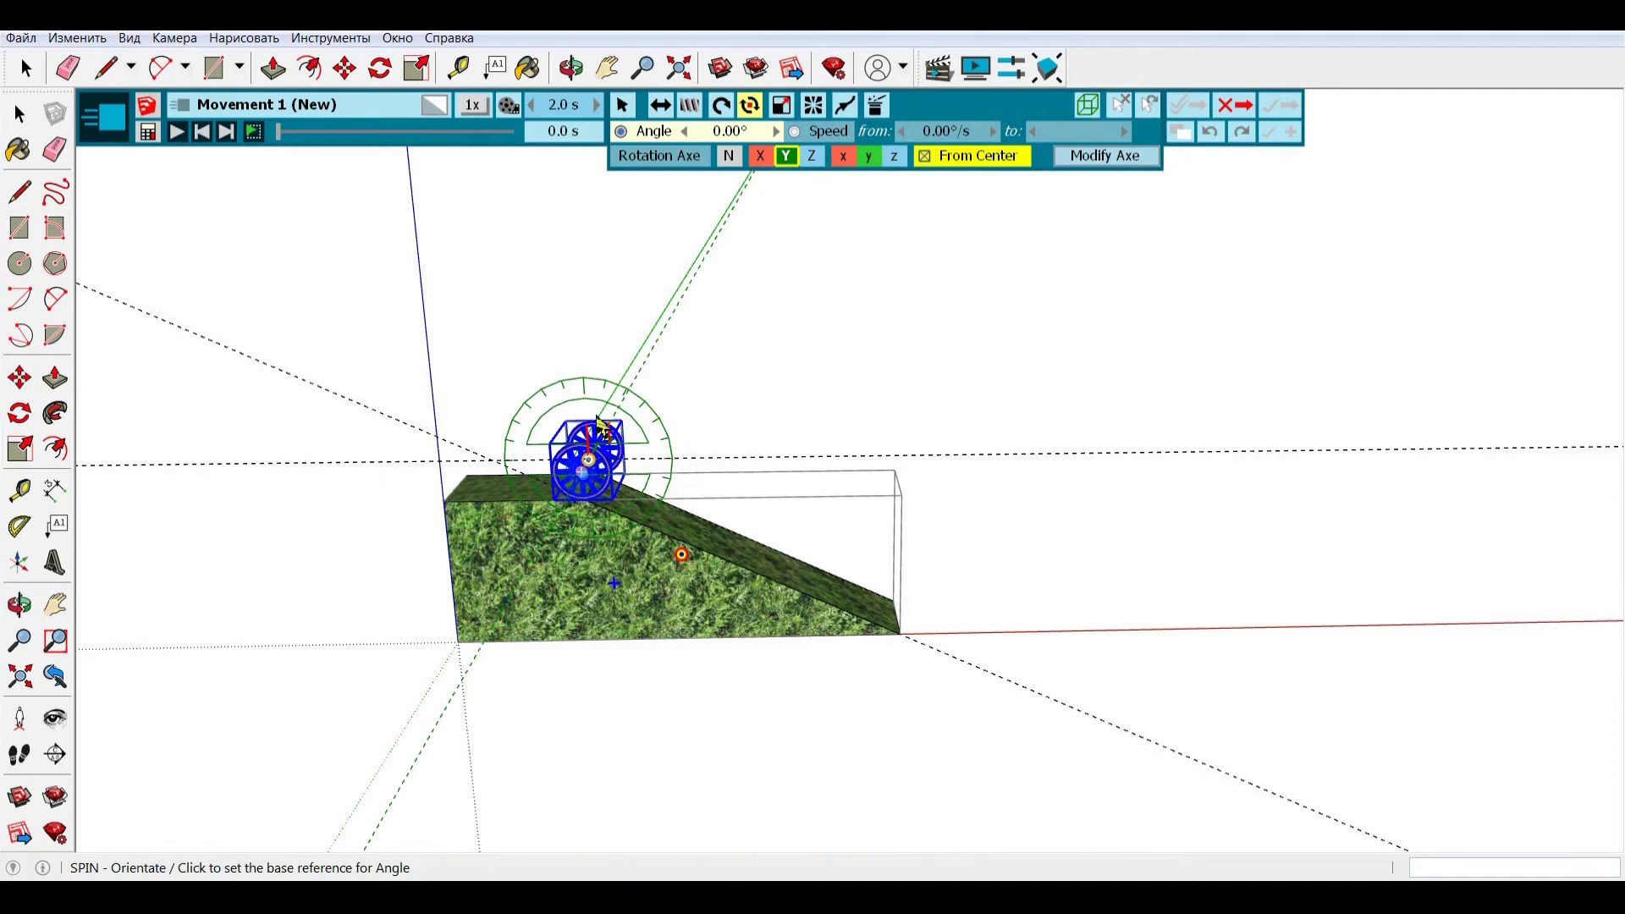
click(583, 338)
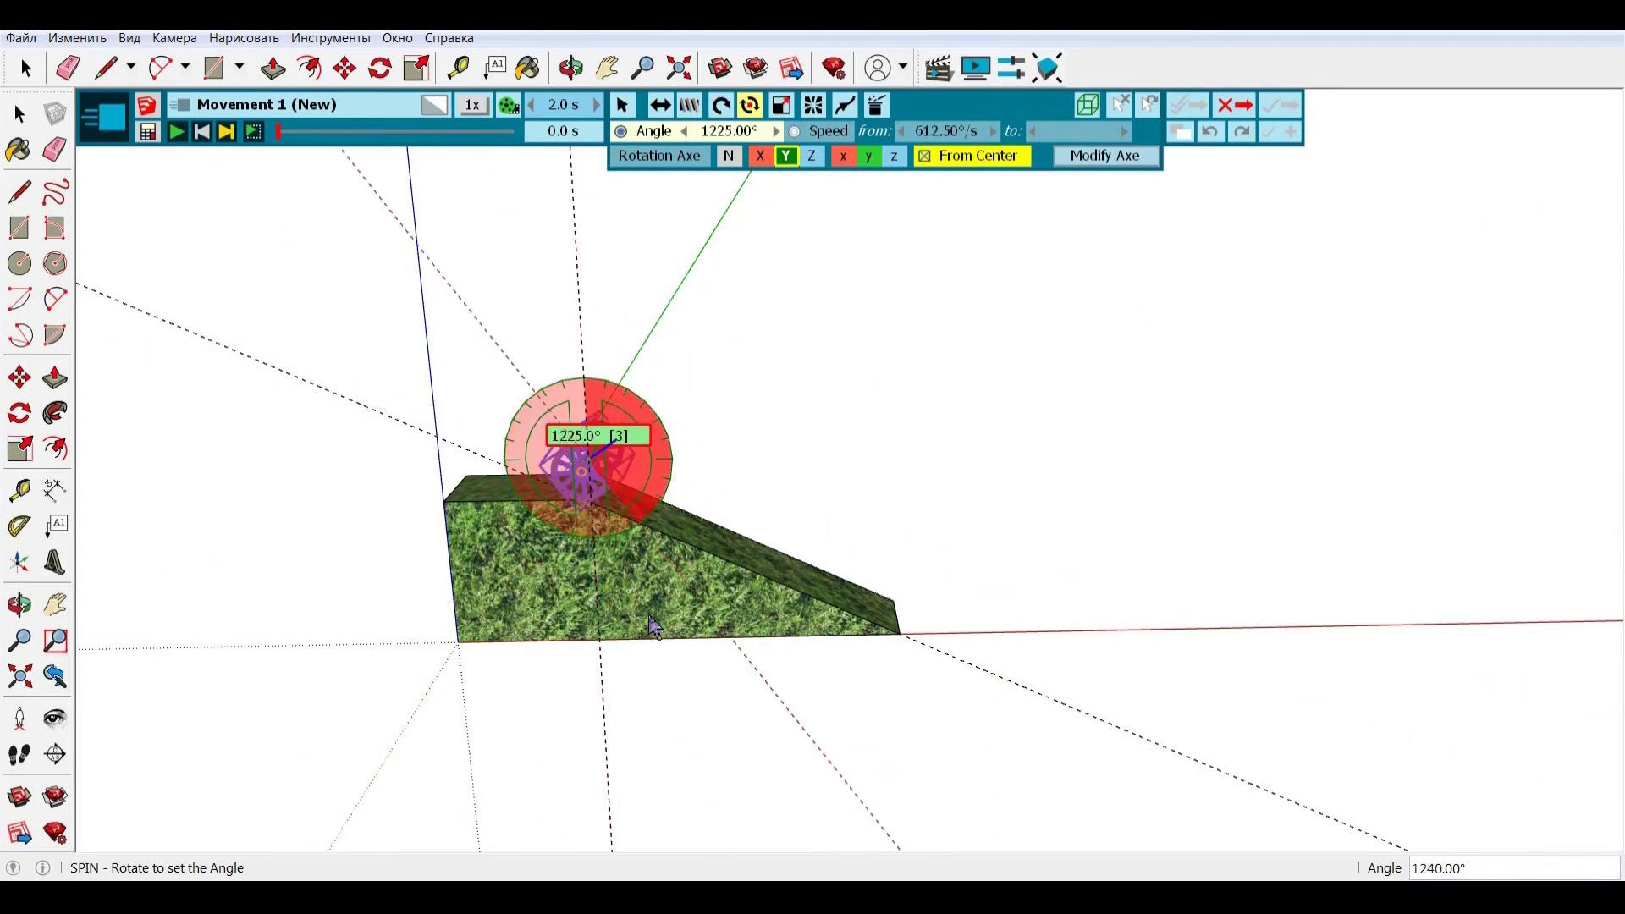
click(610, 658)
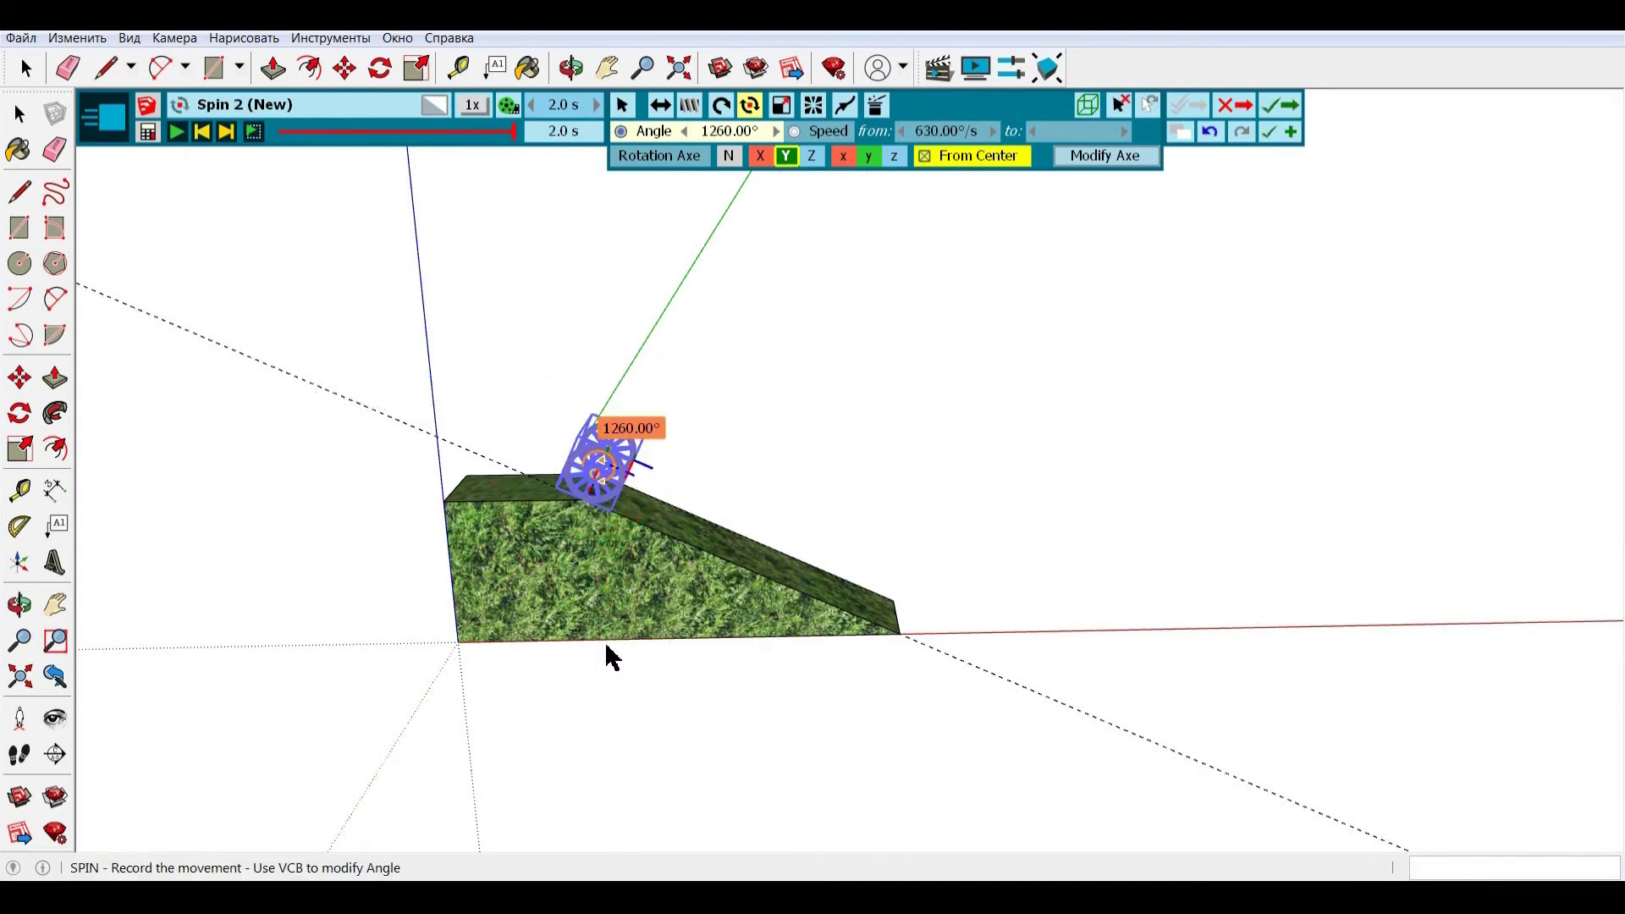
Step: Add Spin 2 to the film and shorten Rotation 1's duration to 0.4 s
click(1299, 108)
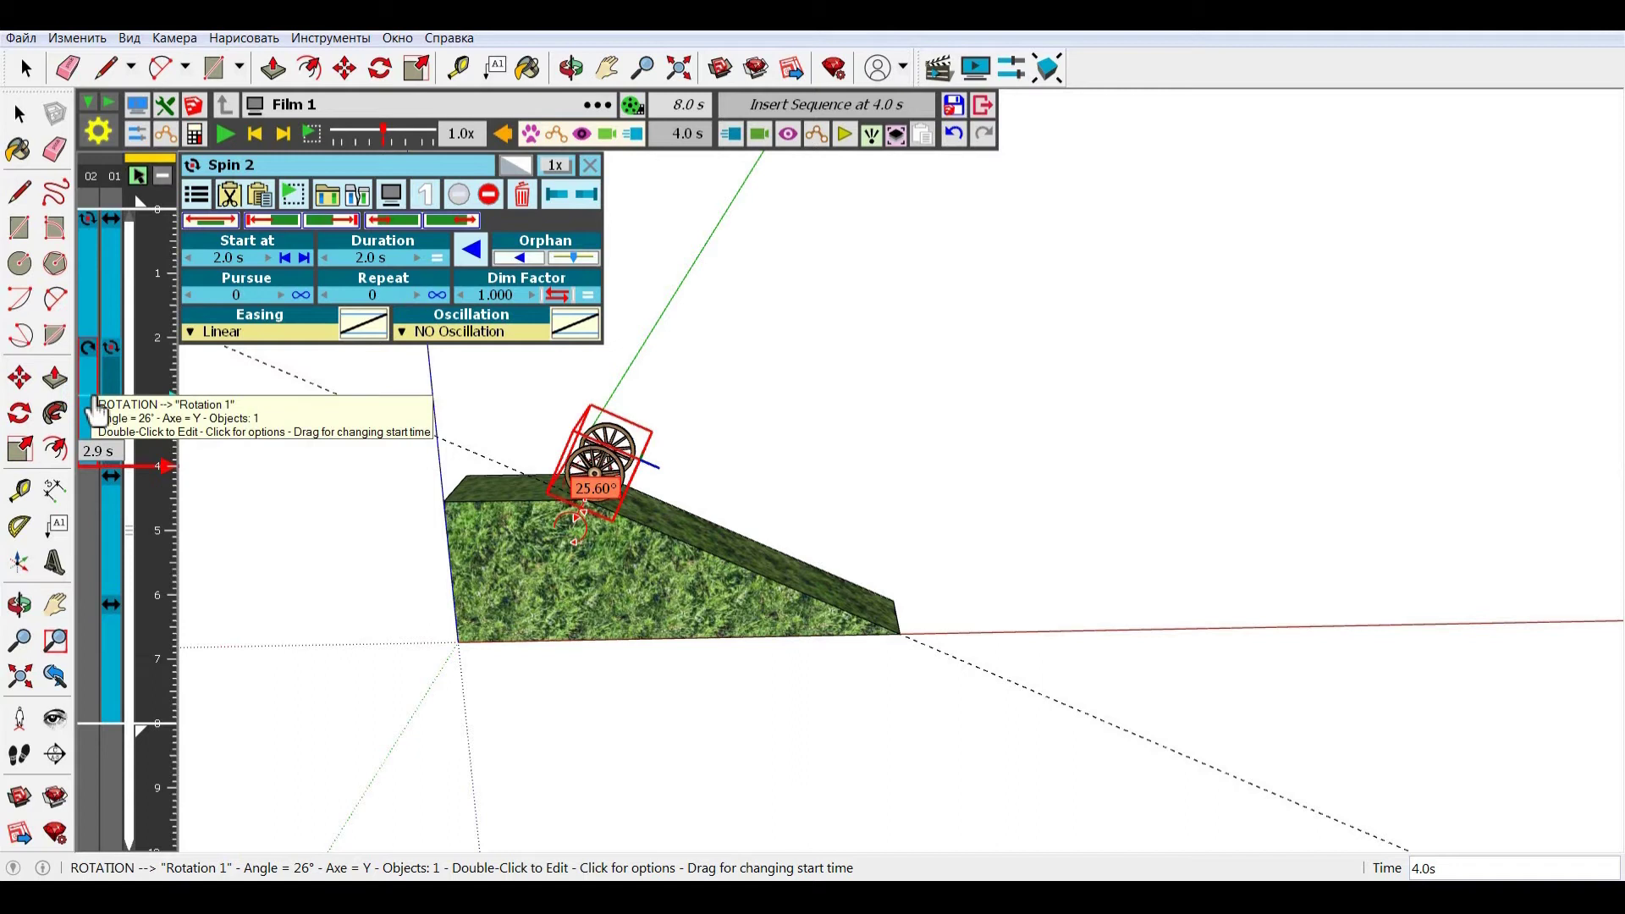
click(96, 412)
double_click(97, 412)
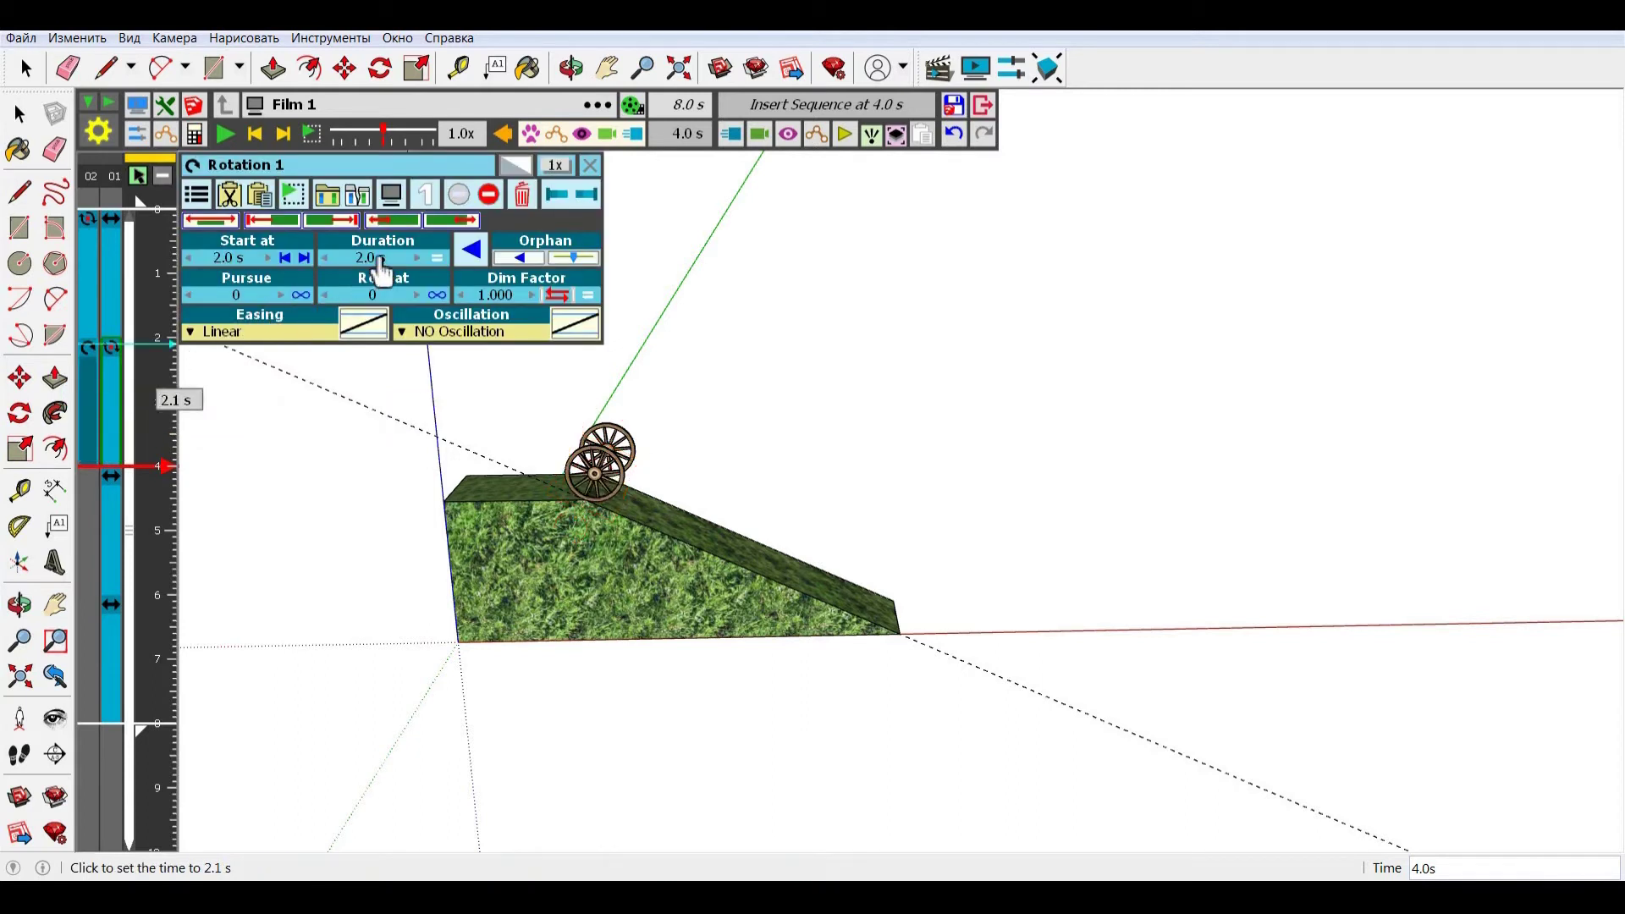
click(379, 259)
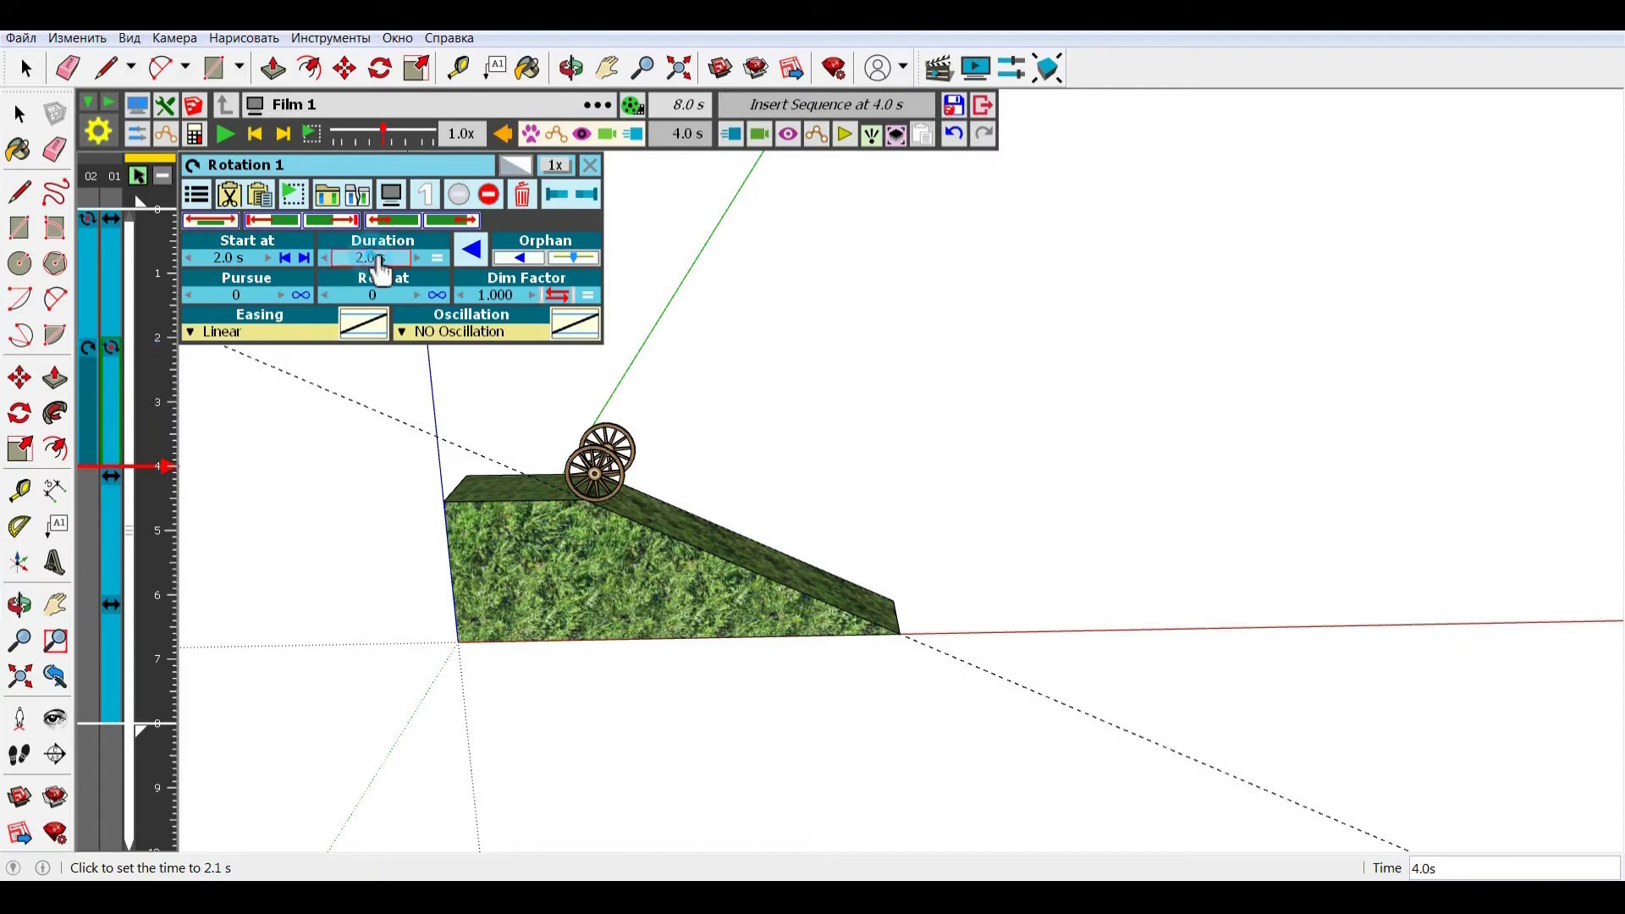
click(373, 259)
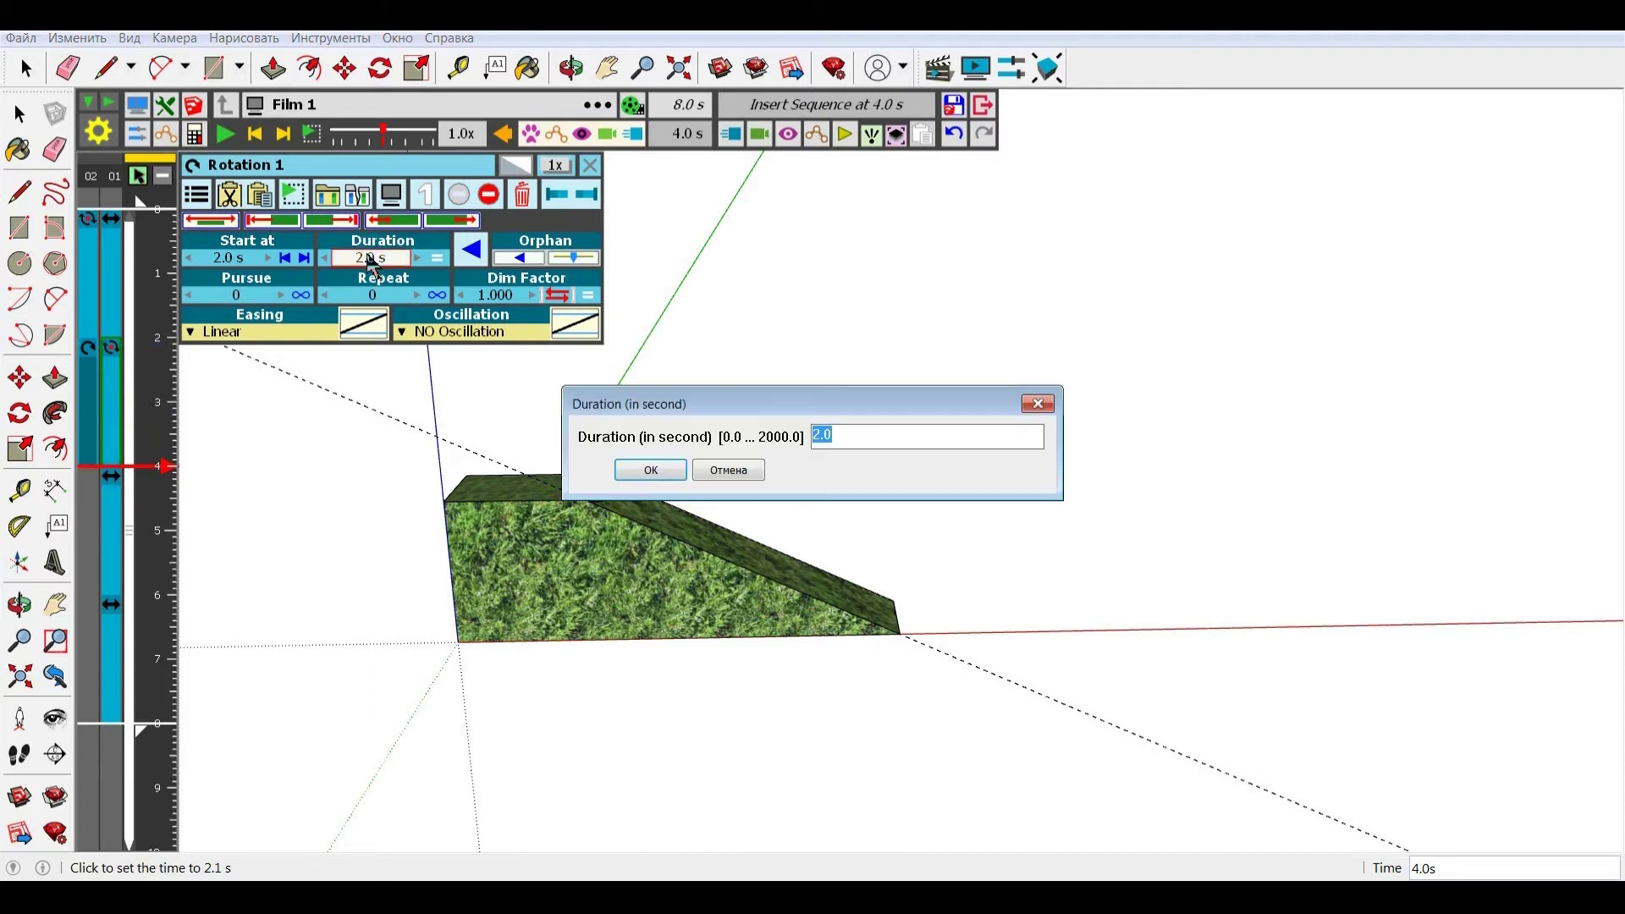
text(0.4)
click(653, 474)
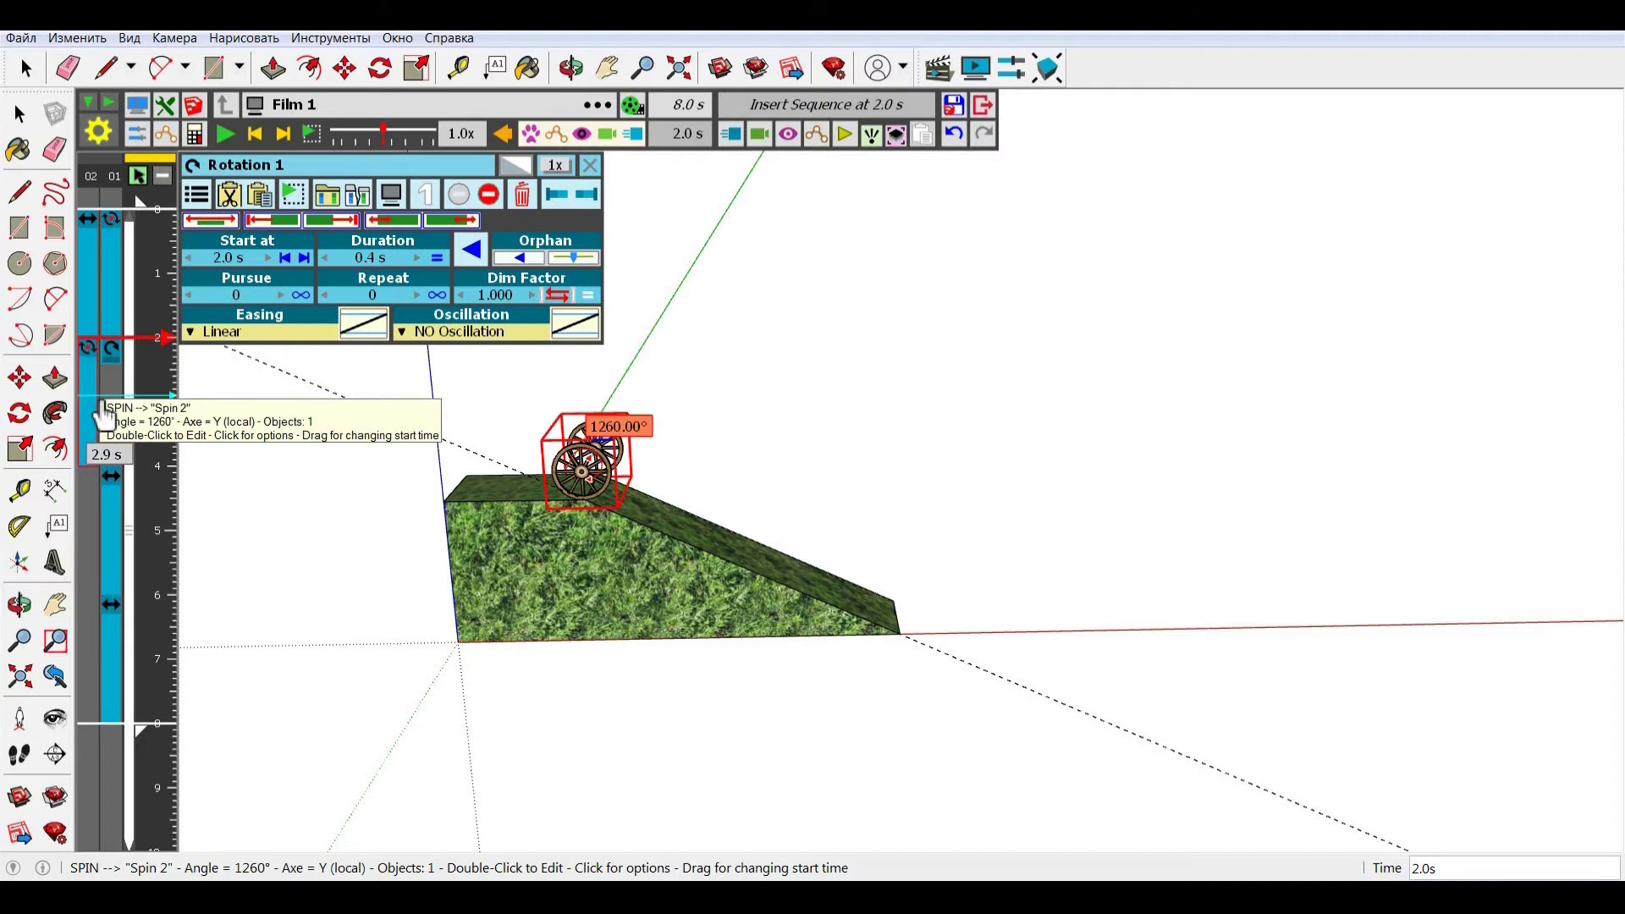
Step: Set Spin 2 to start at 2.4 s with a 4.0 s duration
click(103, 415)
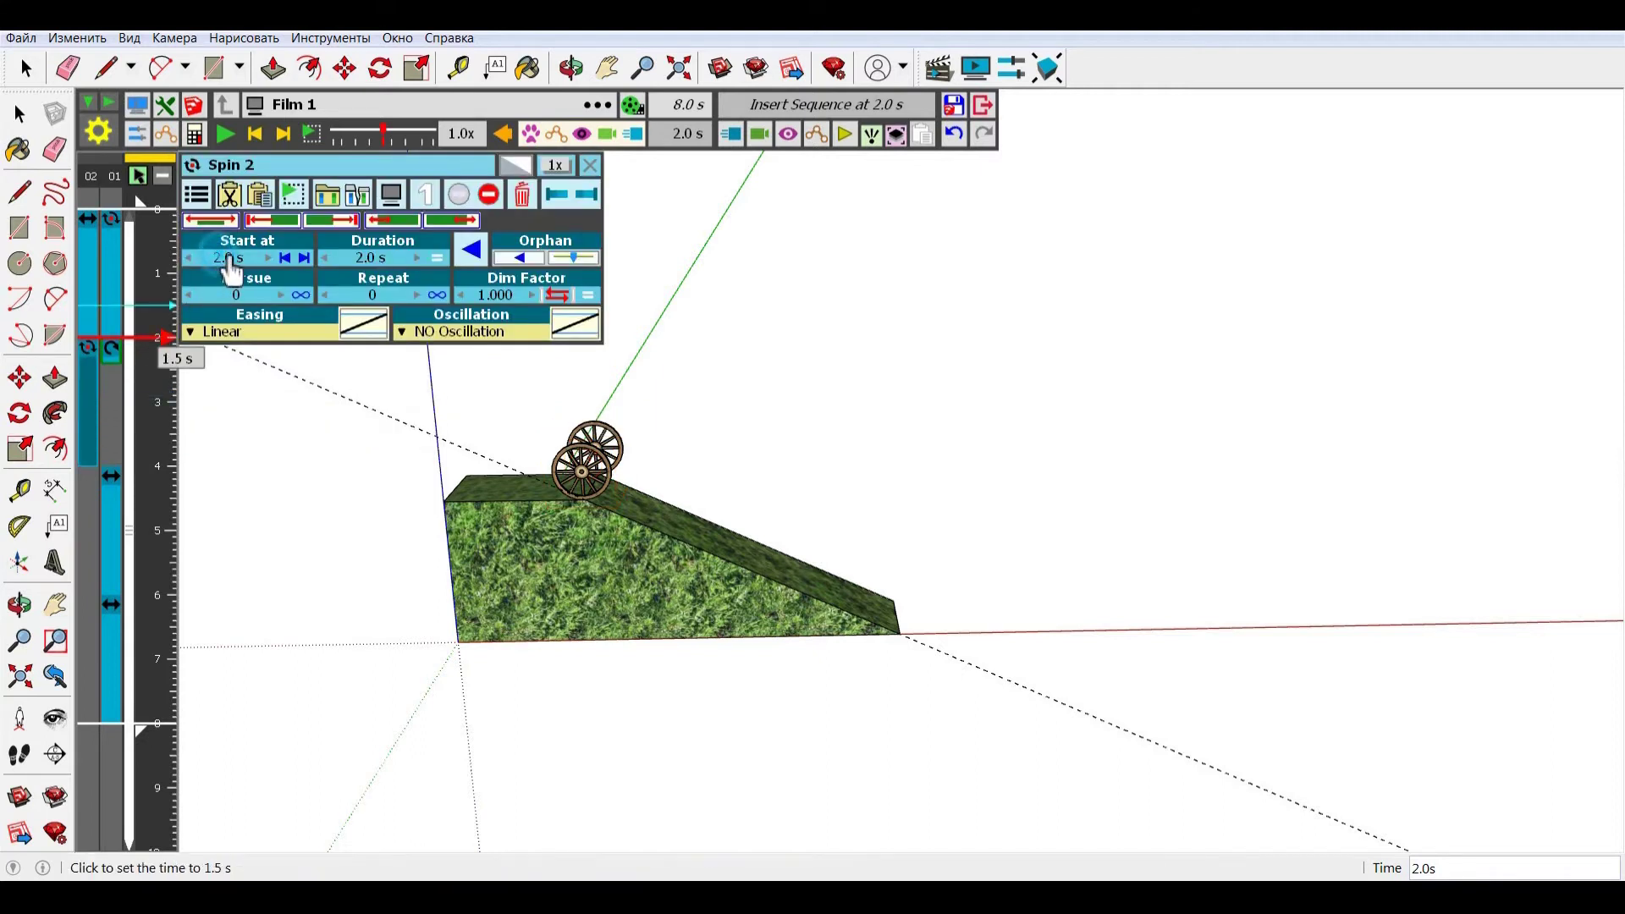
click(221, 258)
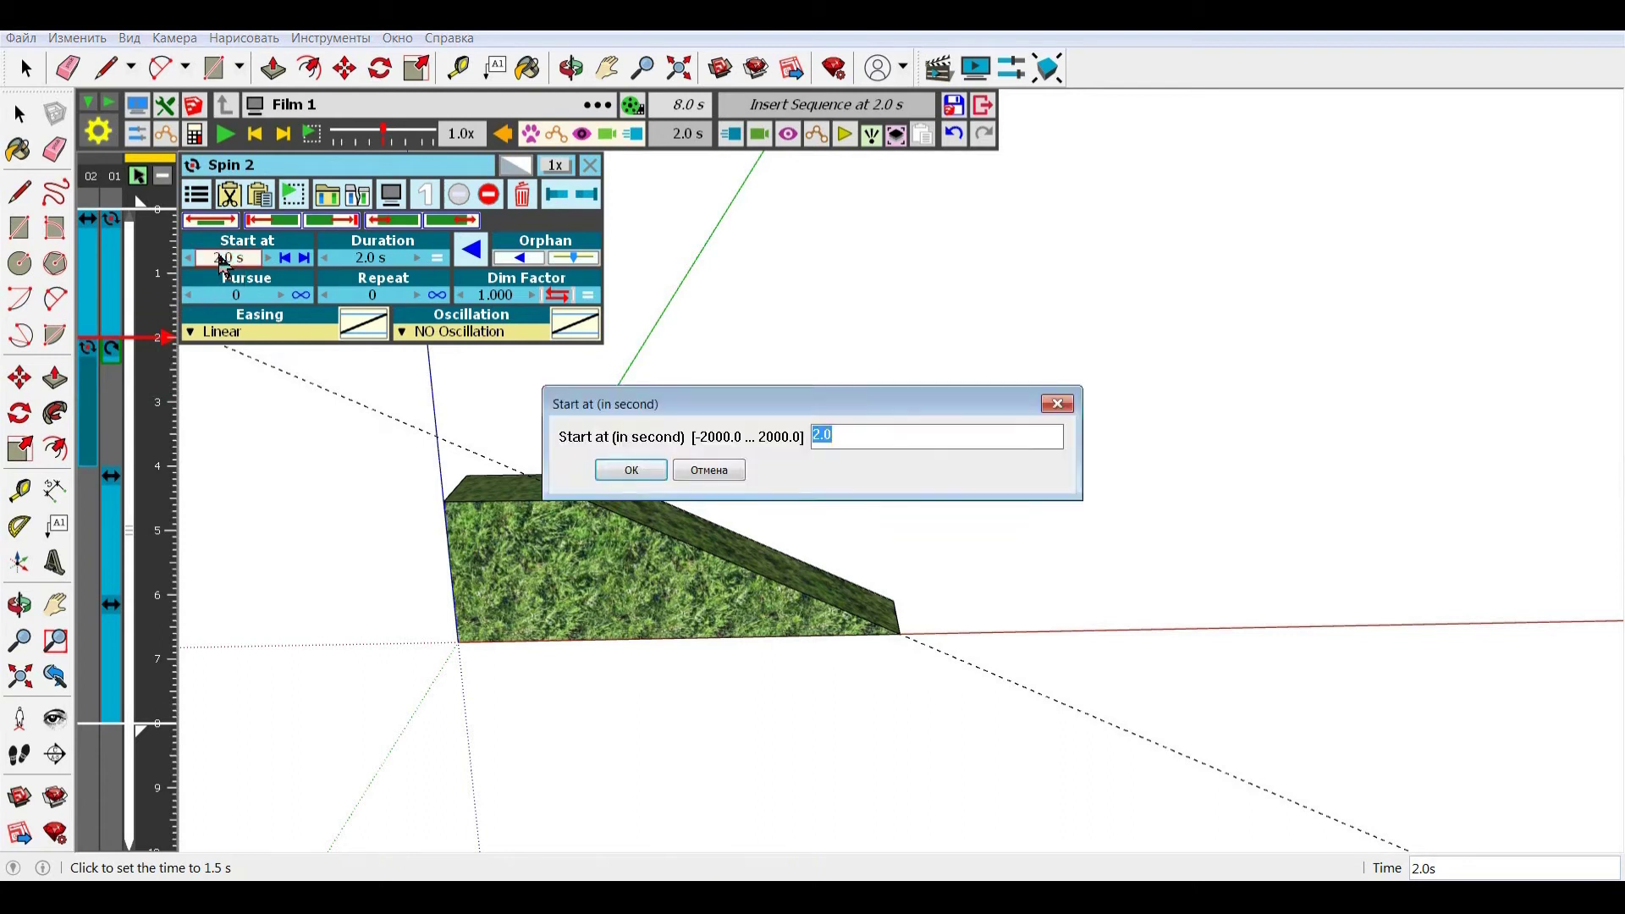
click(876, 435)
text(2.4)
click(630, 470)
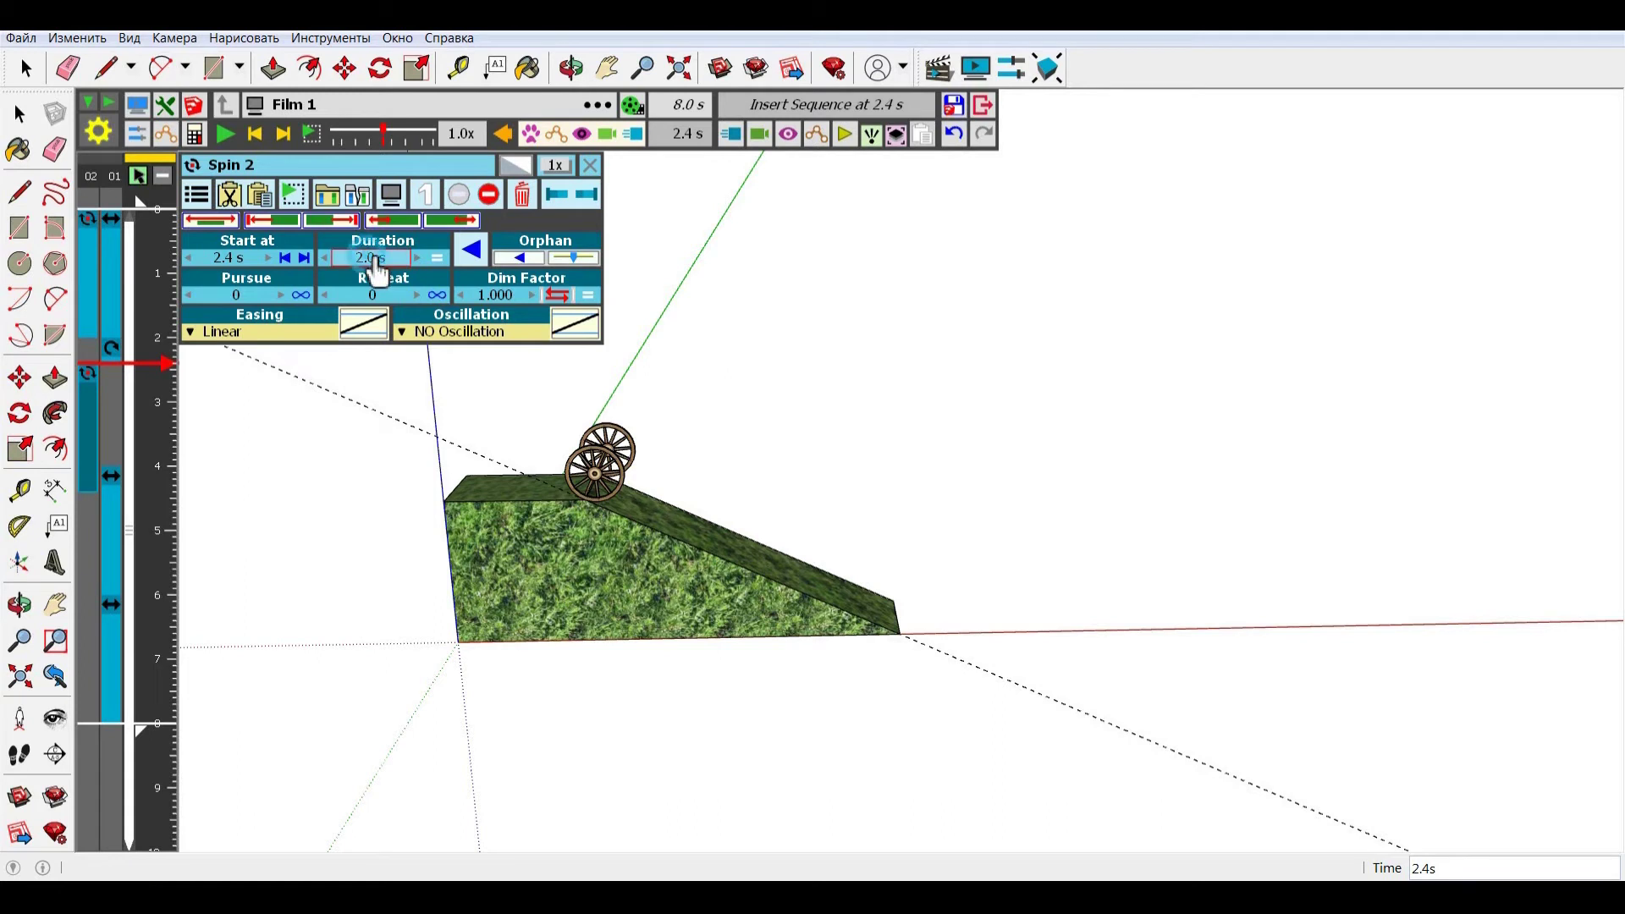
click(369, 261)
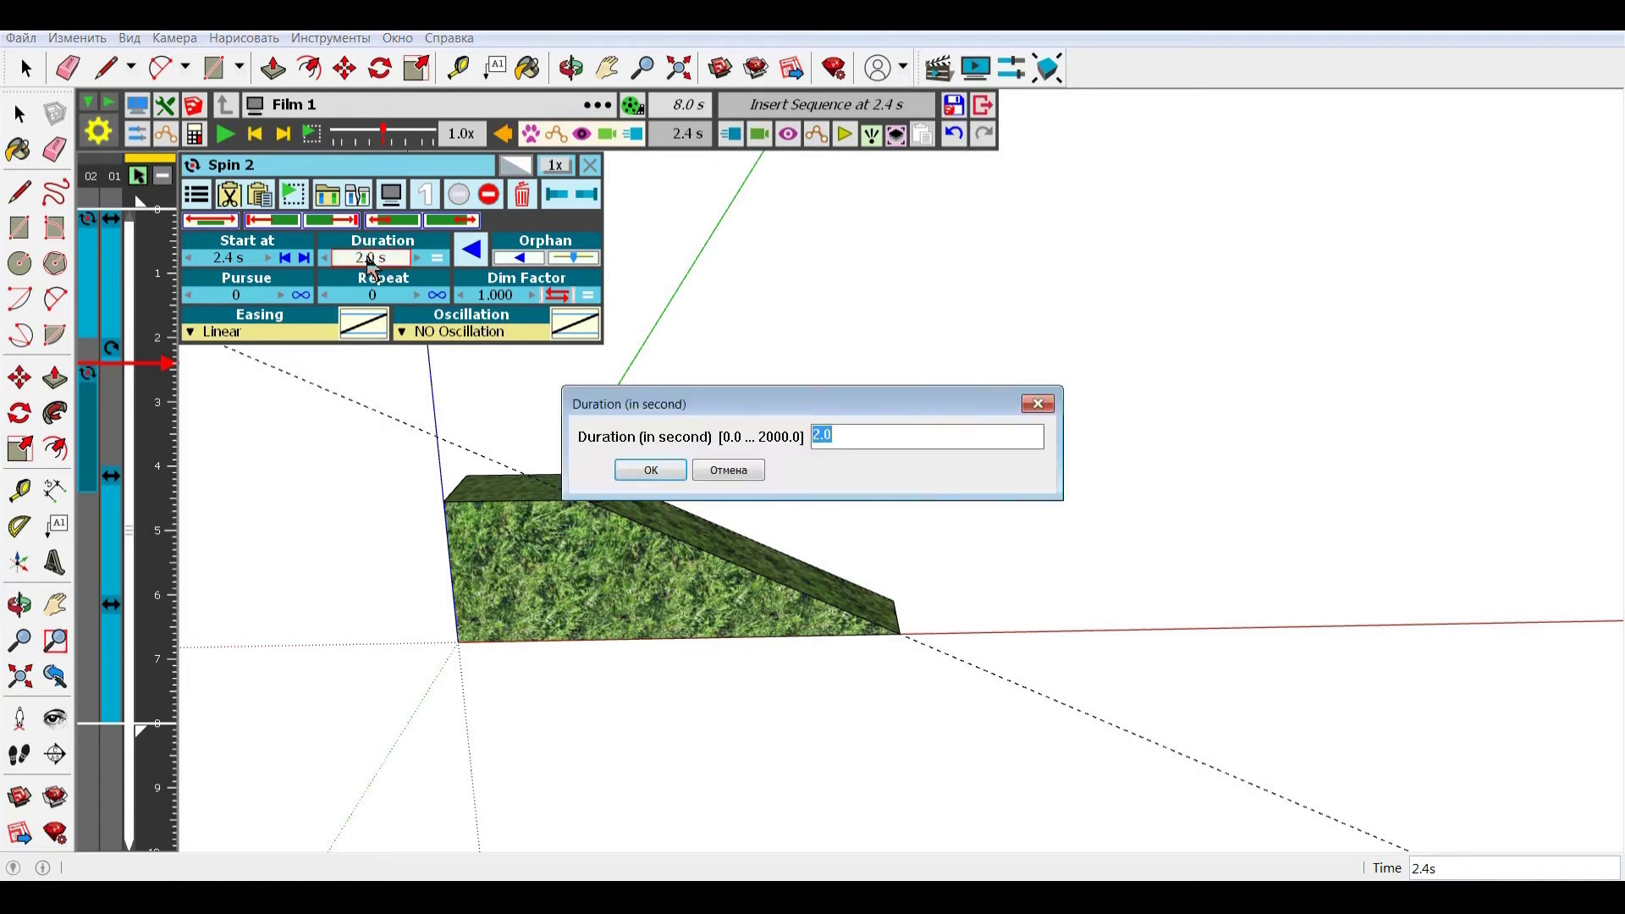
text(4)
click(647, 470)
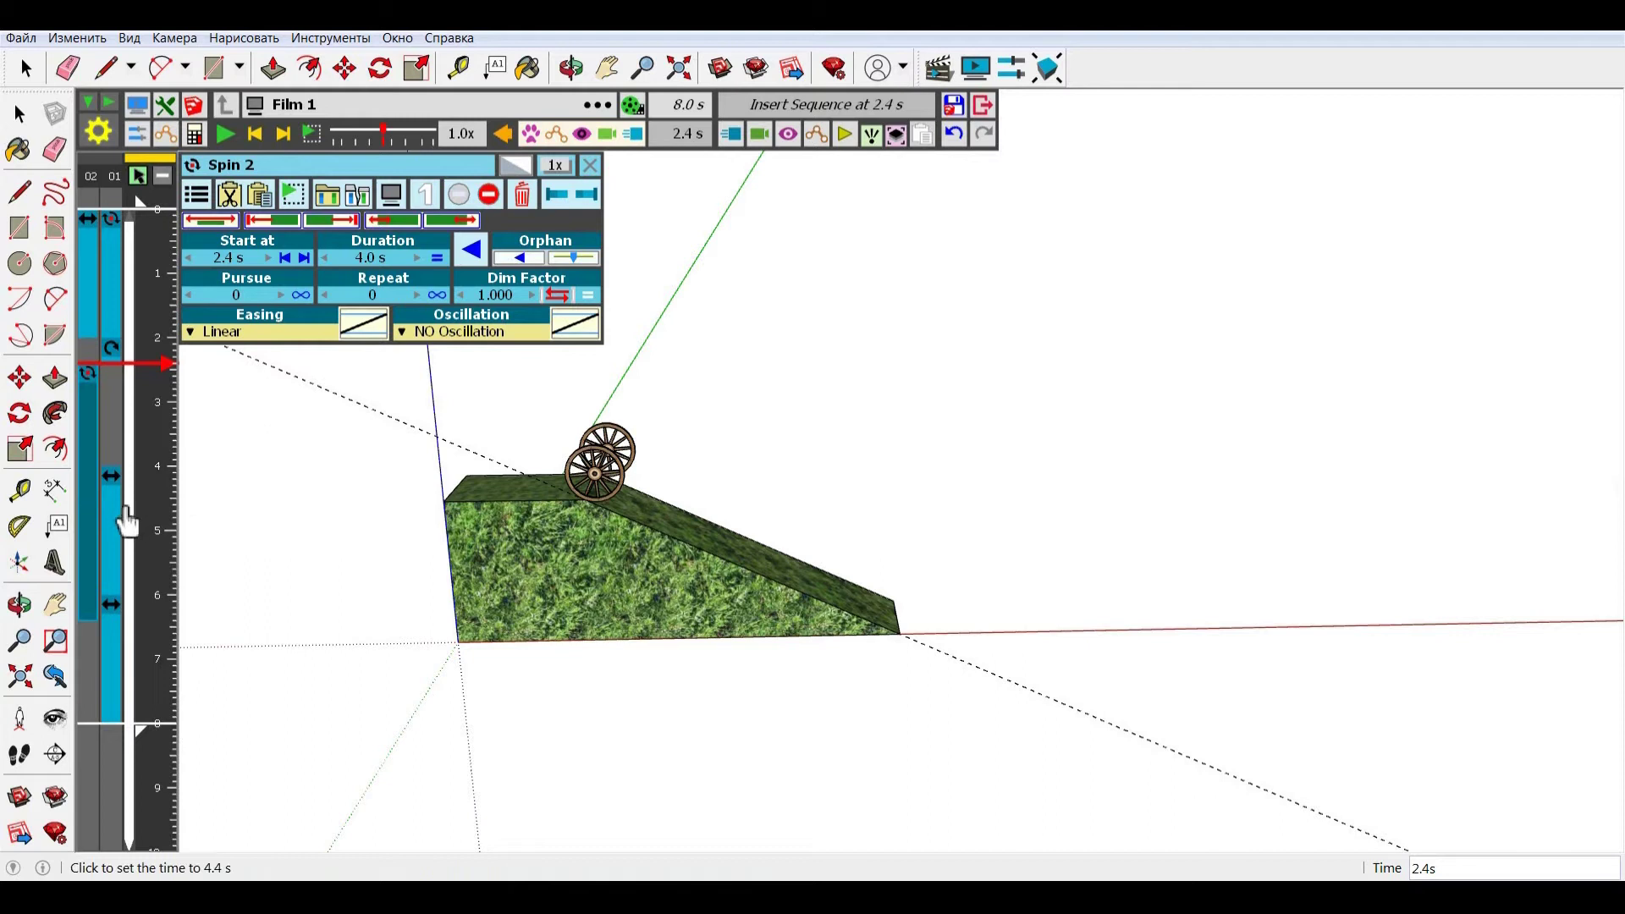
Step: Drag both Translation sequences earlier so Film 1 runs 6.4 s
click(119, 541)
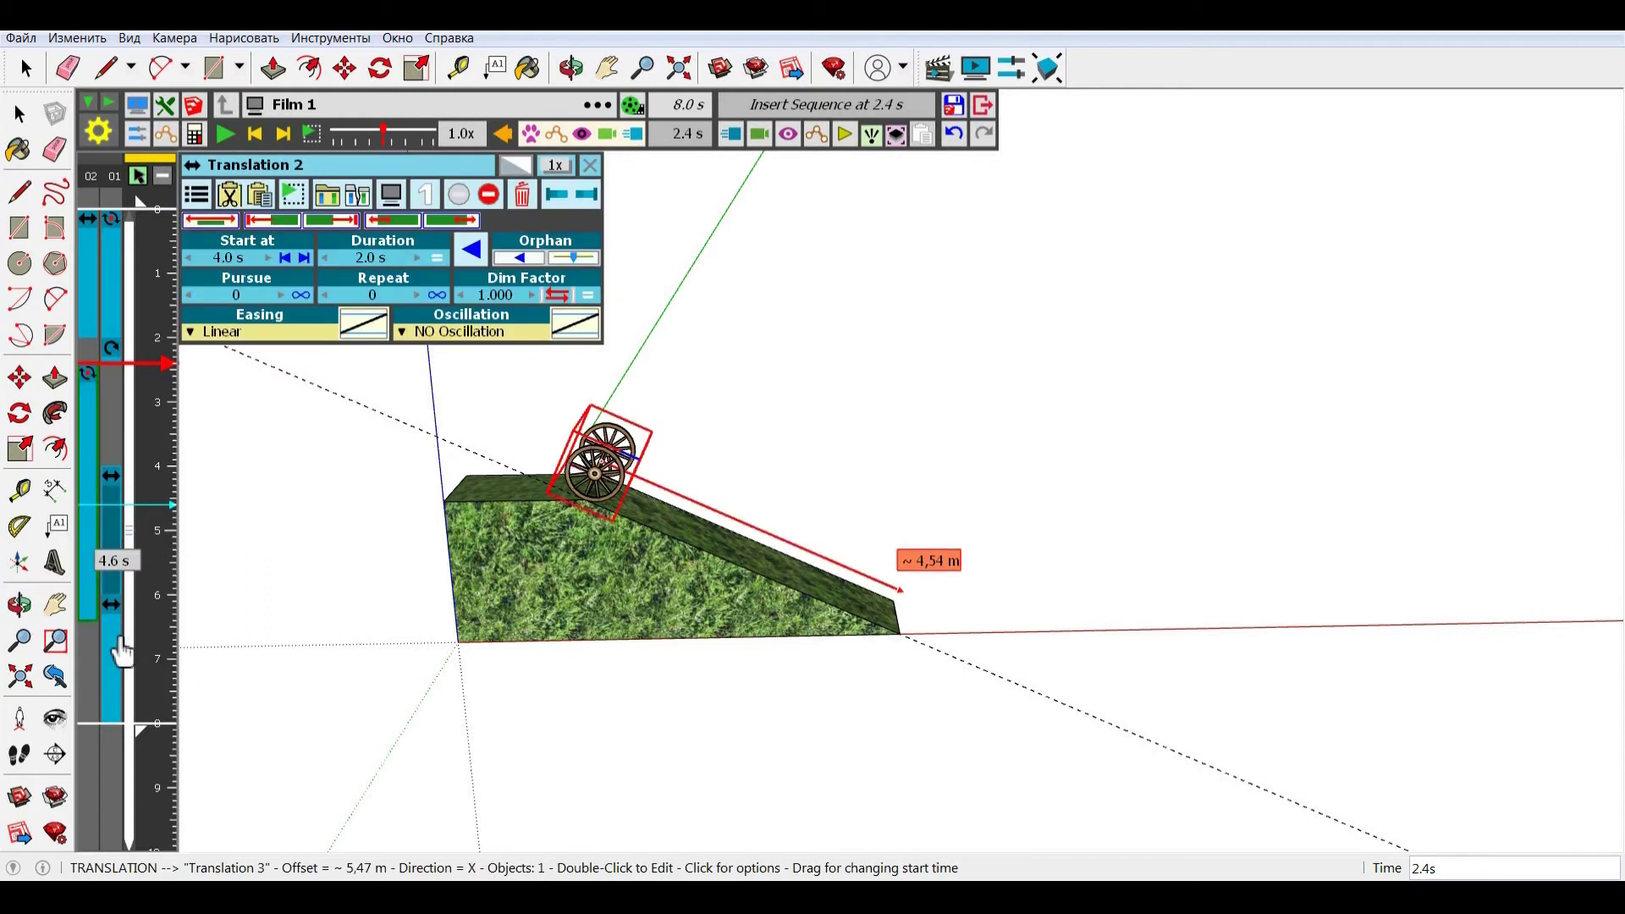
ctrl+click(123, 651)
mouse_move(111, 465)
mouse_down()
mouse_move(109, 384)
mouse_move(123, 394)
mouse_up()
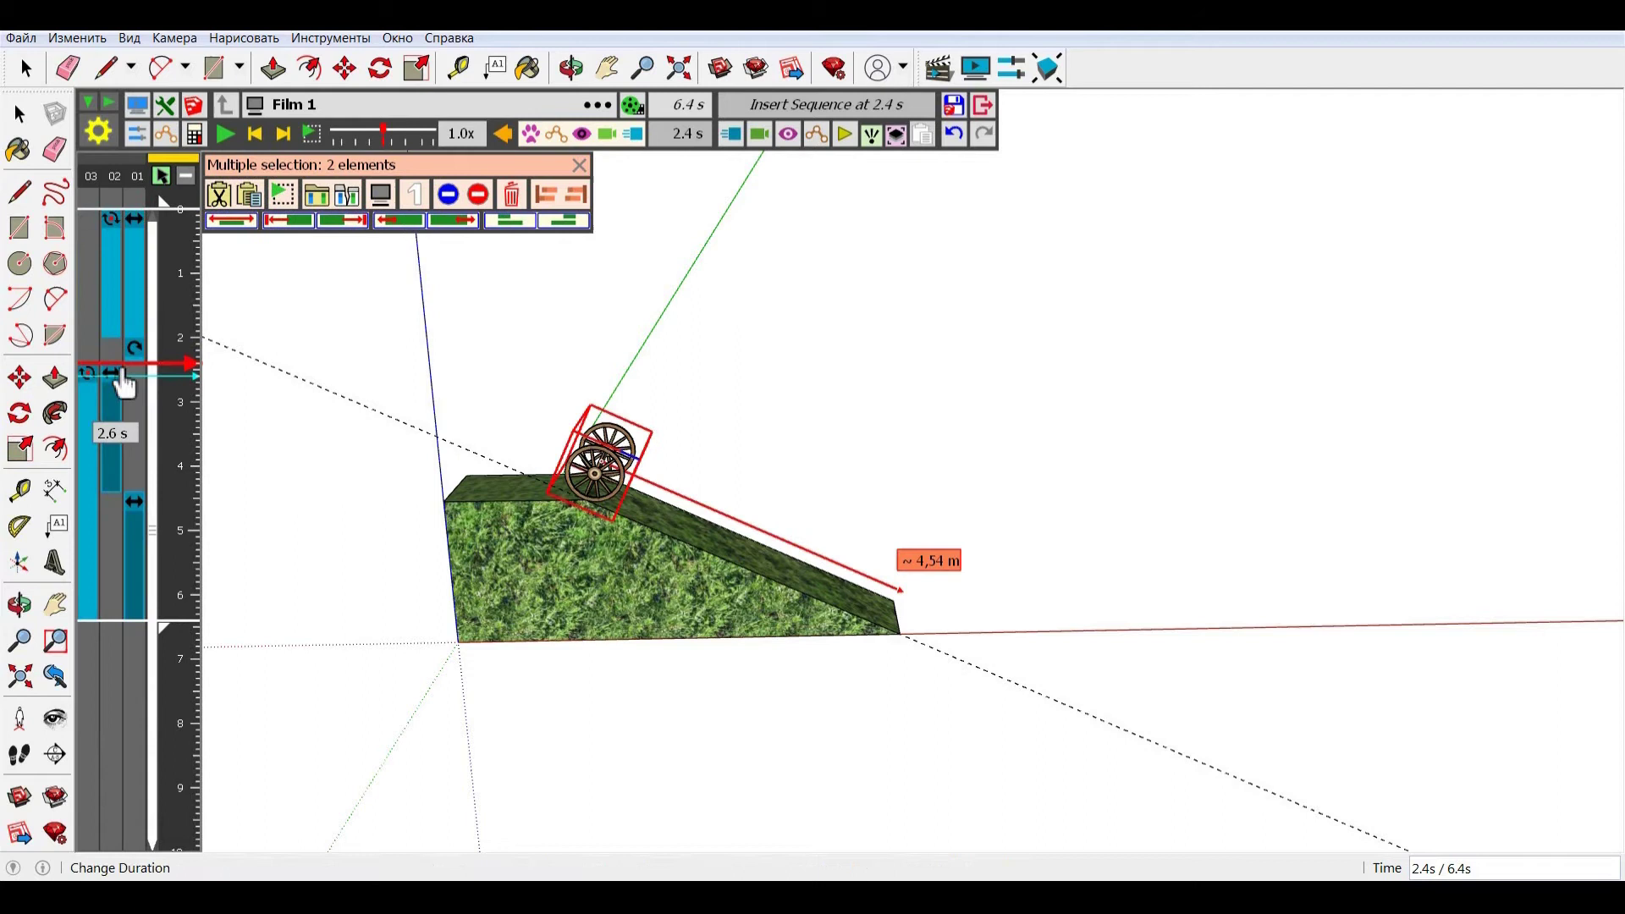
click(633, 112)
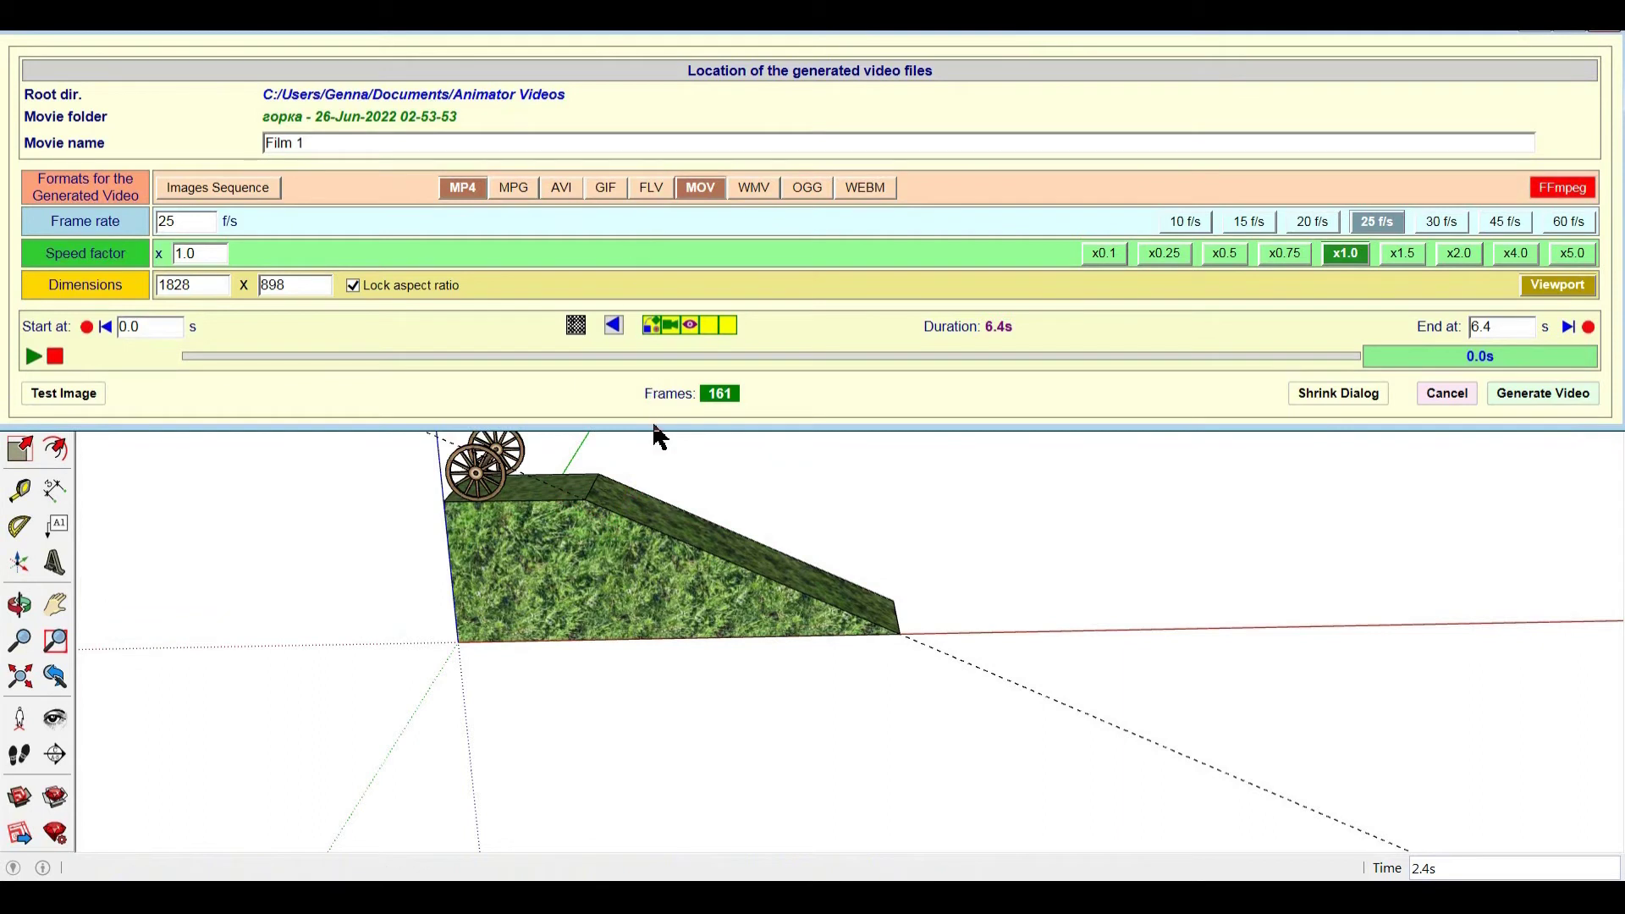
drag(659, 430, 664, 364)
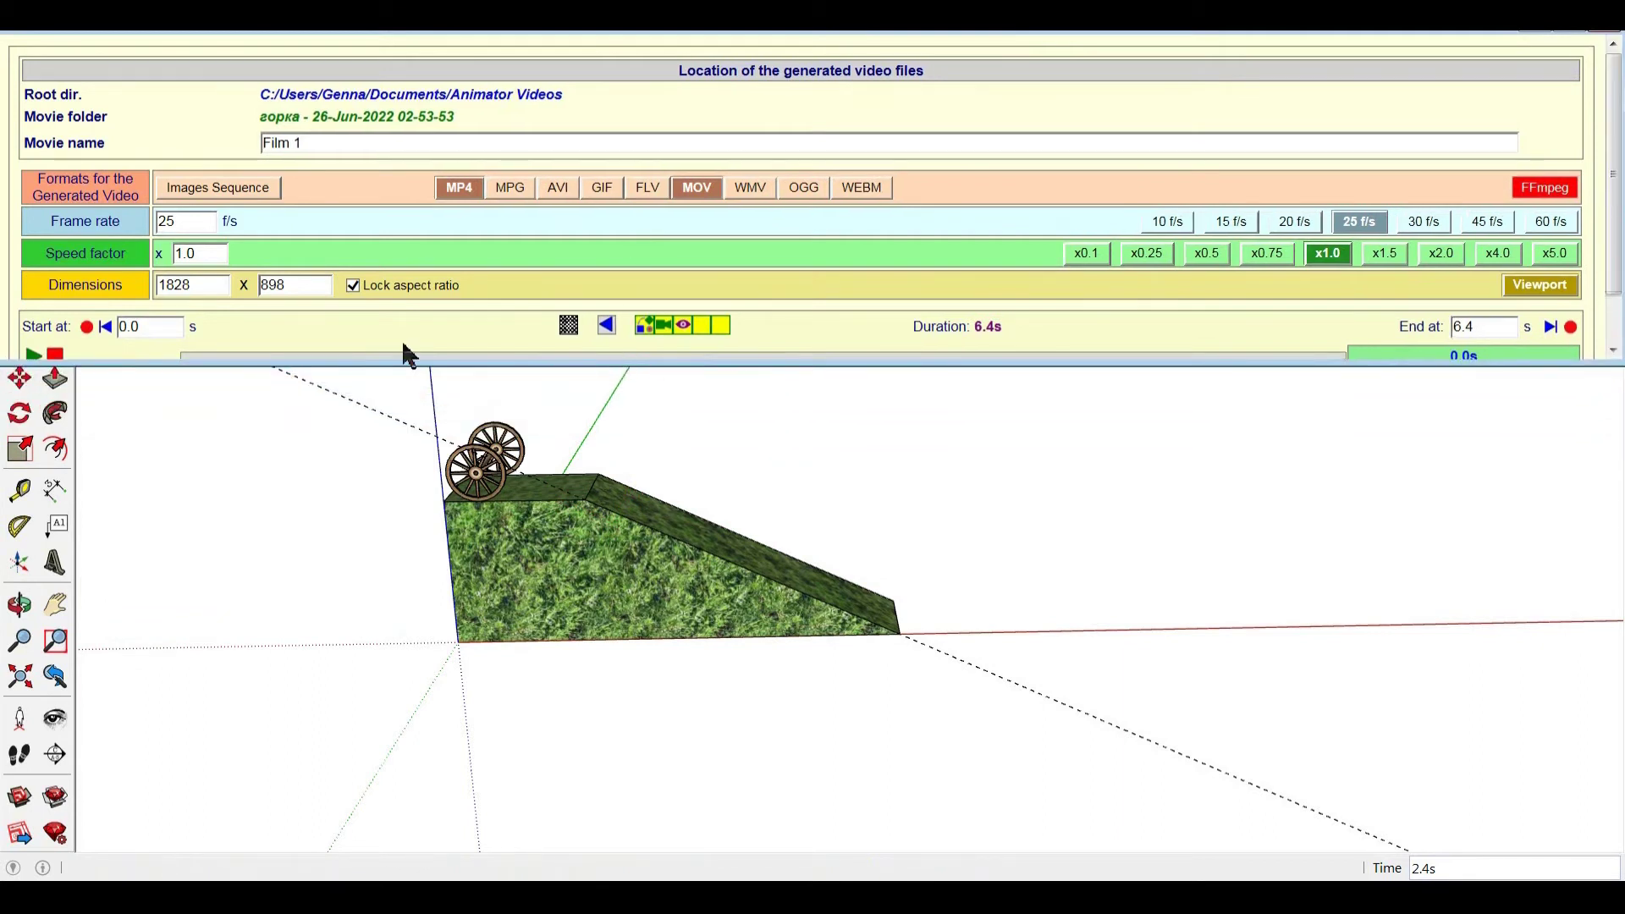
click(34, 354)
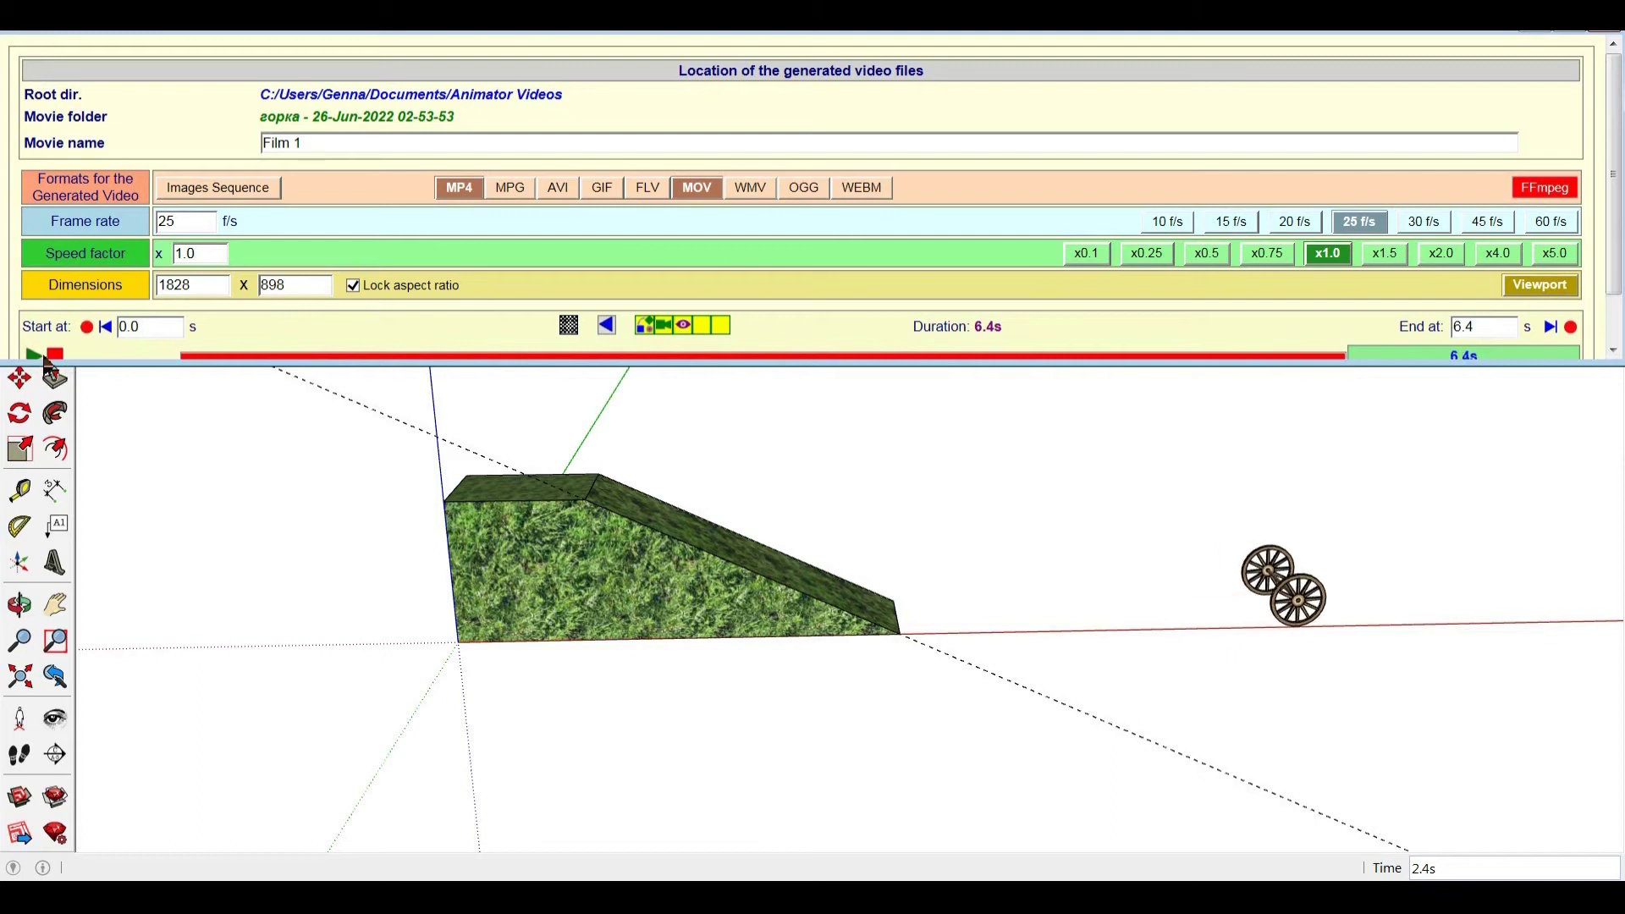
click(1604, 41)
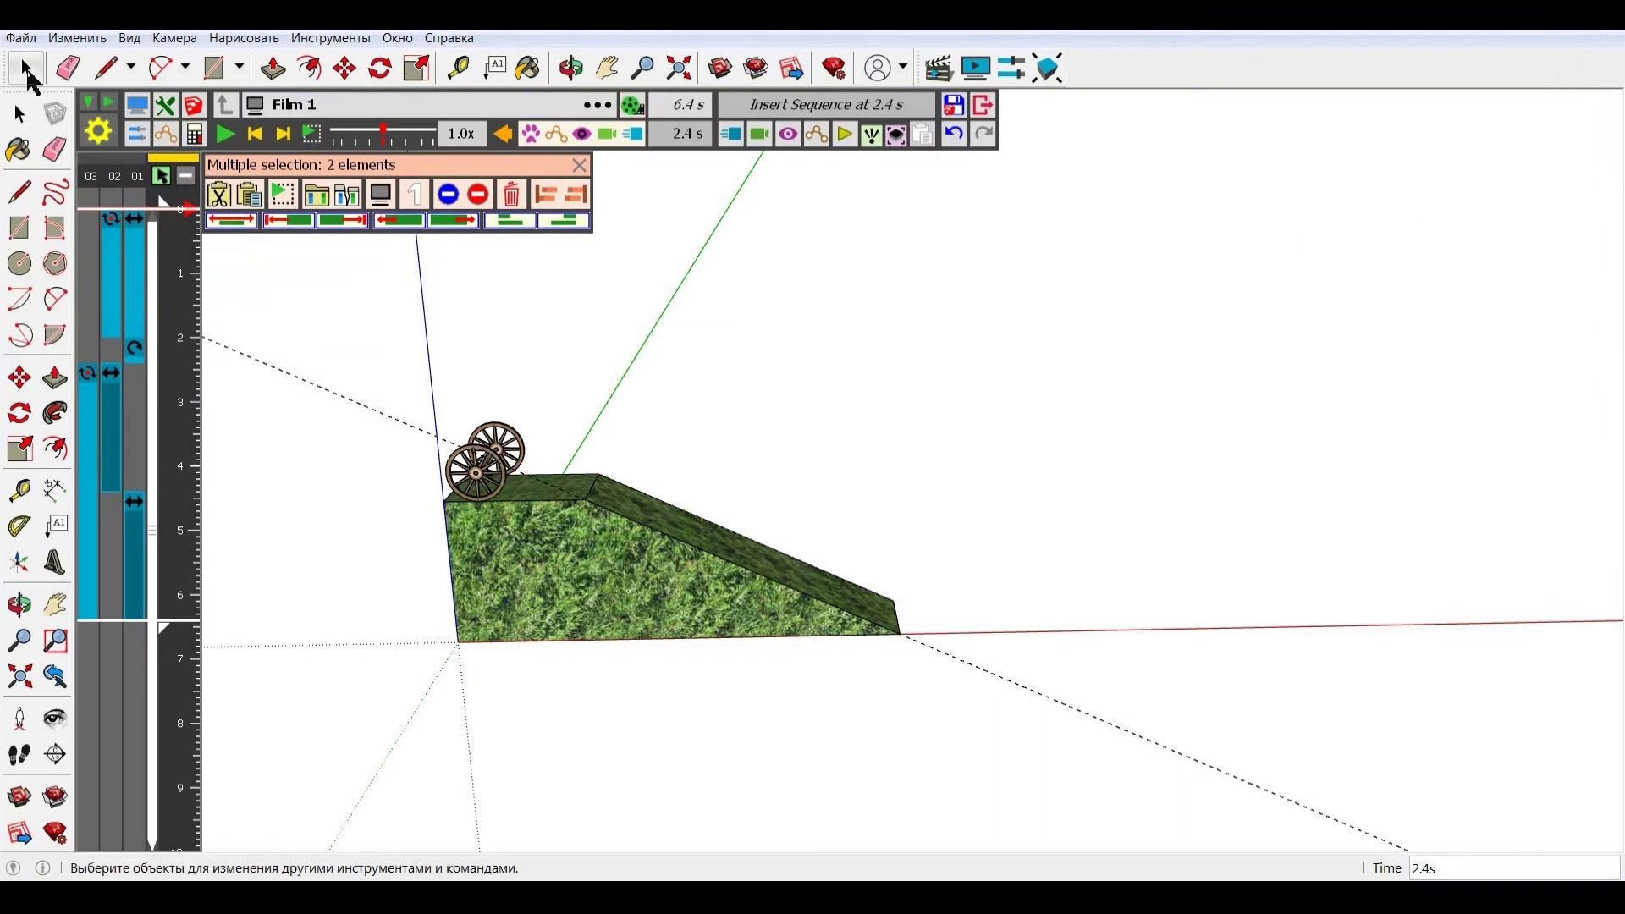
Step: Temporarily leave the Animator, confirming Да, and hide the dashed guide lines
click(130, 110)
click(835, 504)
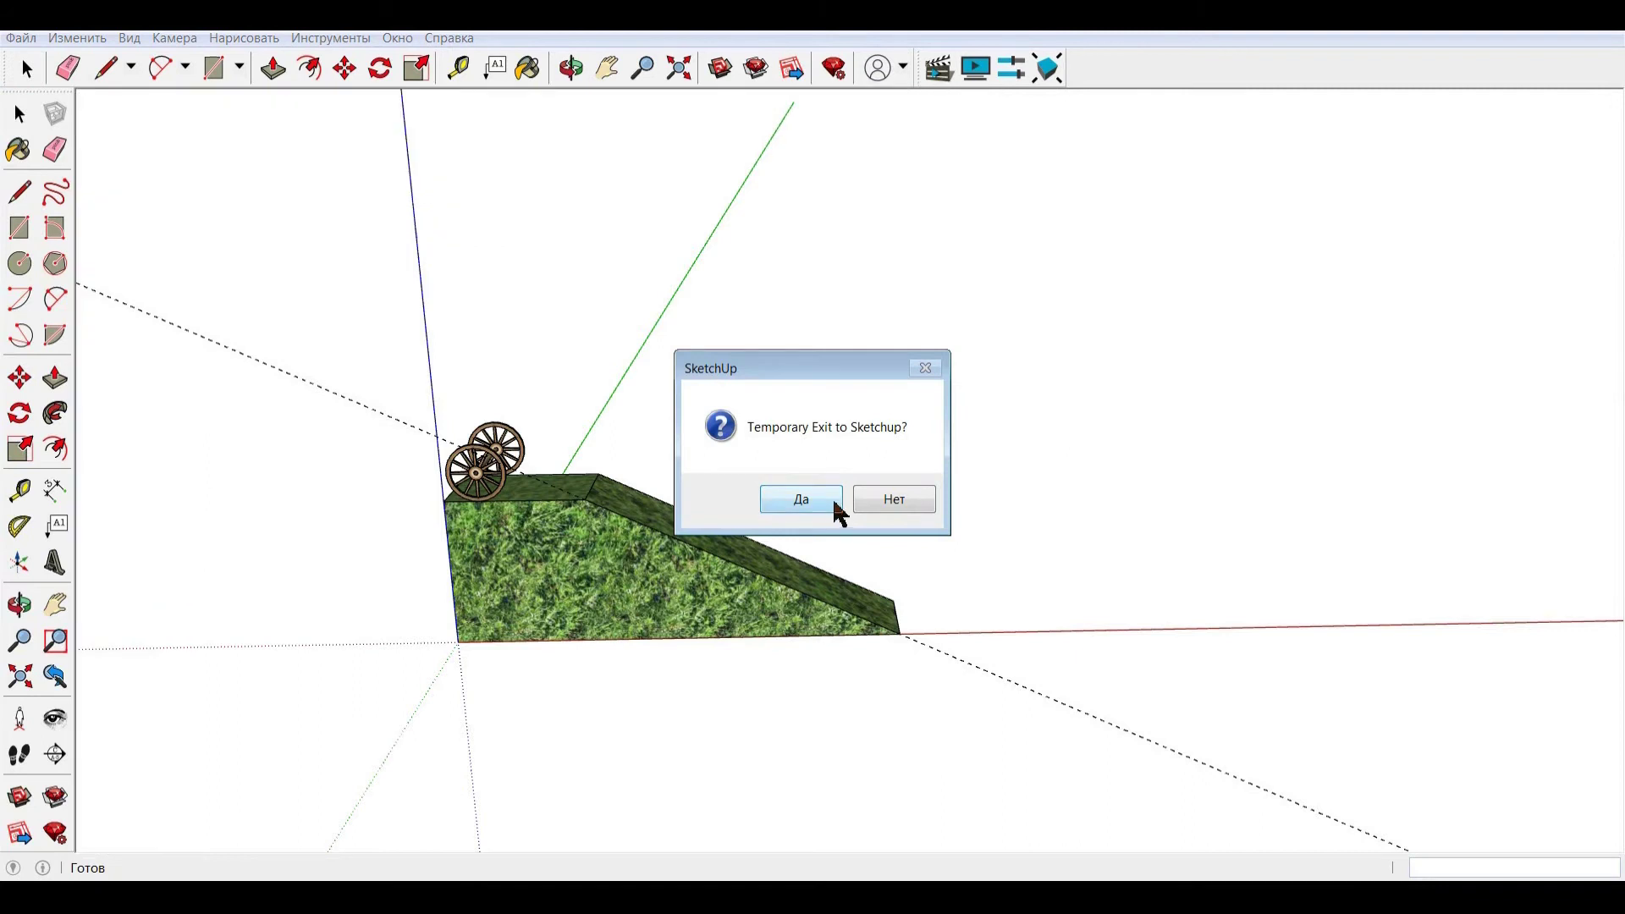
click(827, 499)
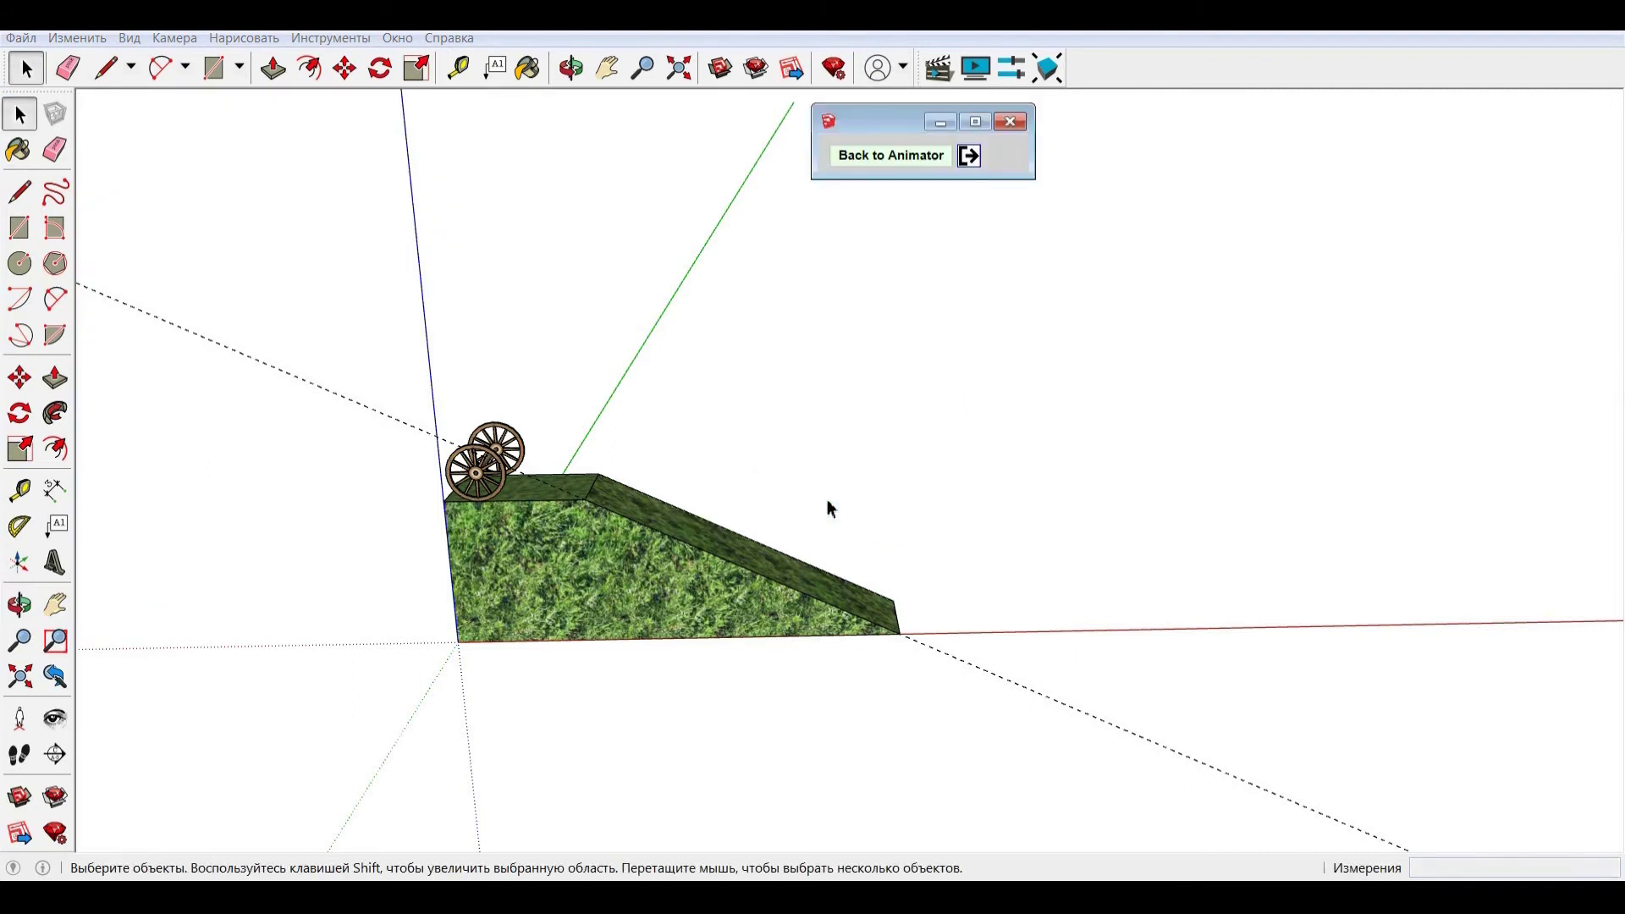
click(129, 38)
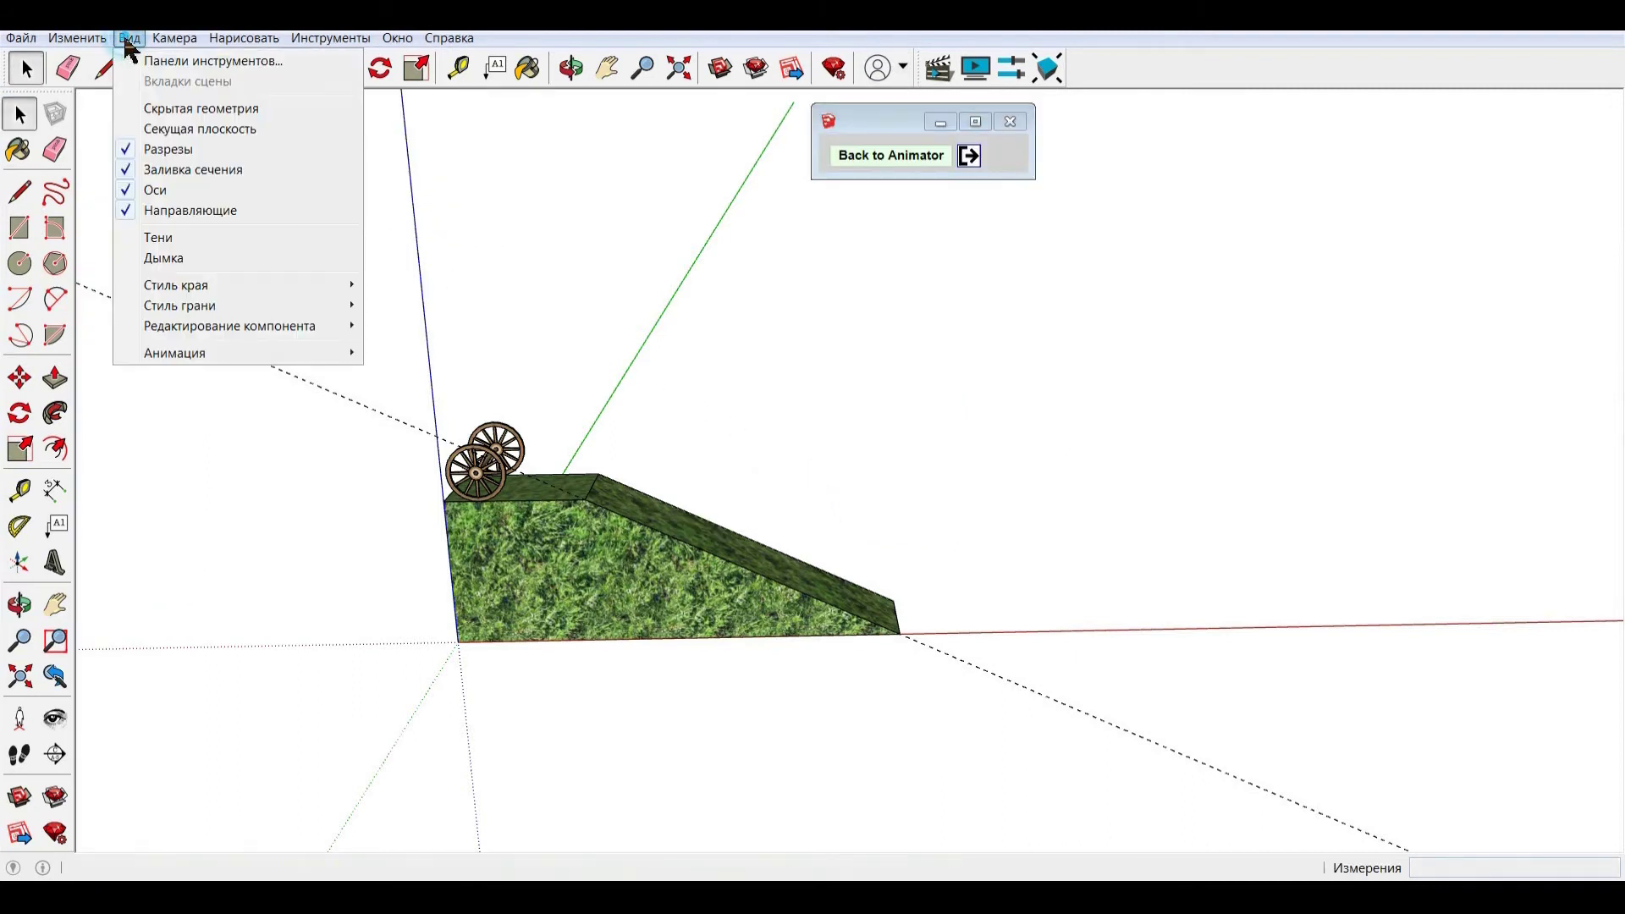
click(178, 218)
Step: Orbit and zoom in to frame the ramp and wheels up close
click(571, 68)
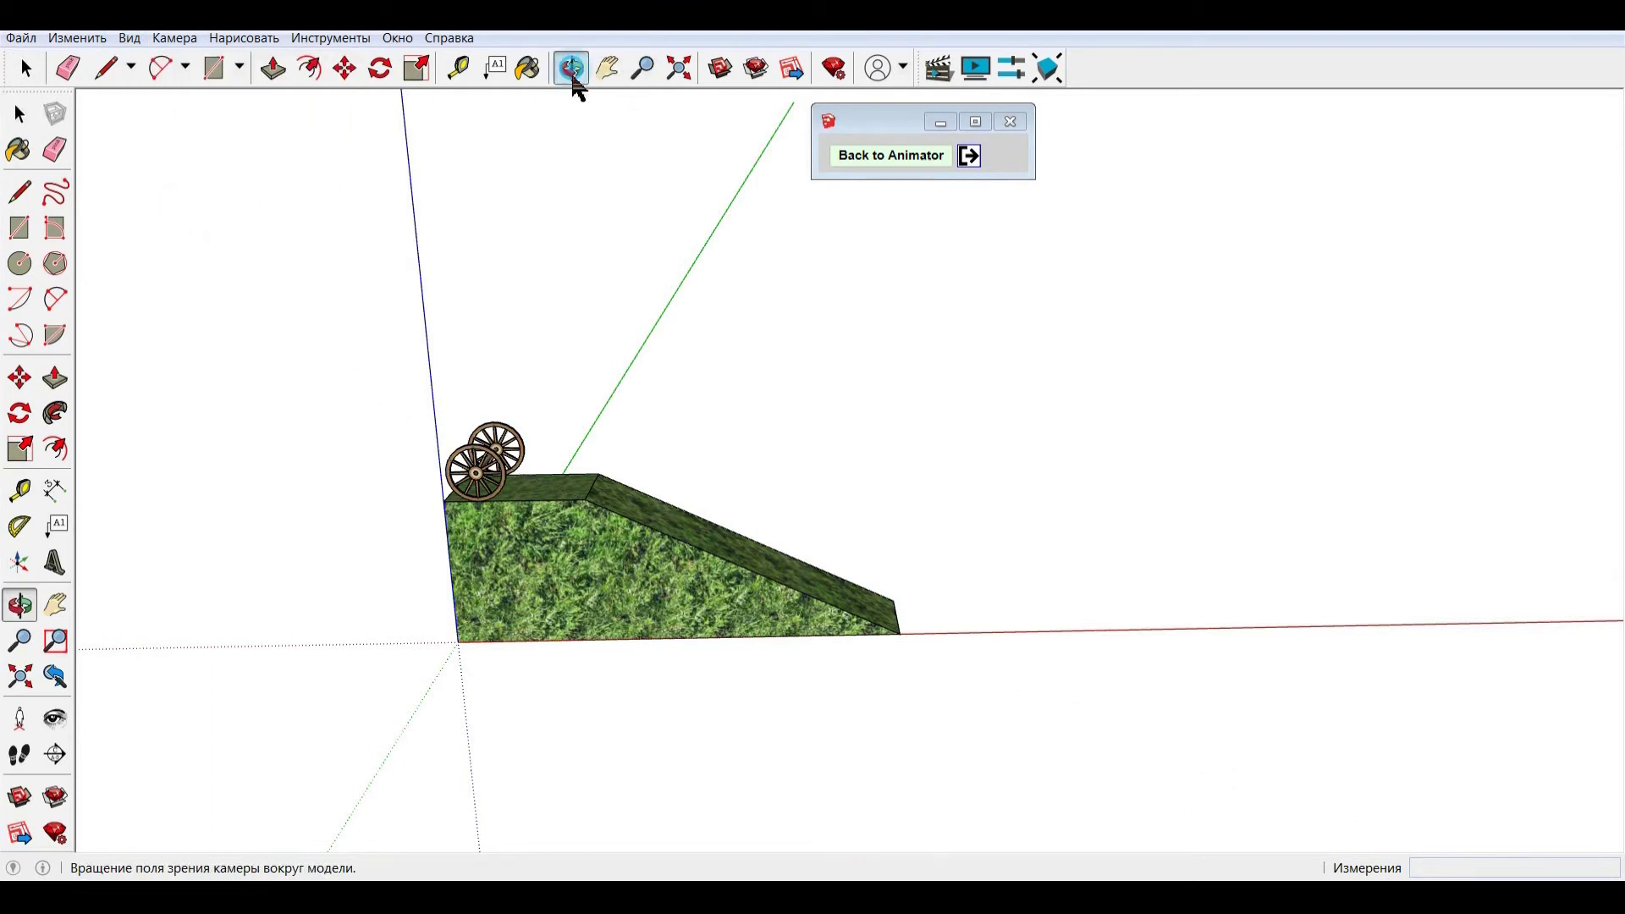
drag(609, 501, 605, 482)
scroll(603, 481, up, 3)
scroll(603, 483, up, 1)
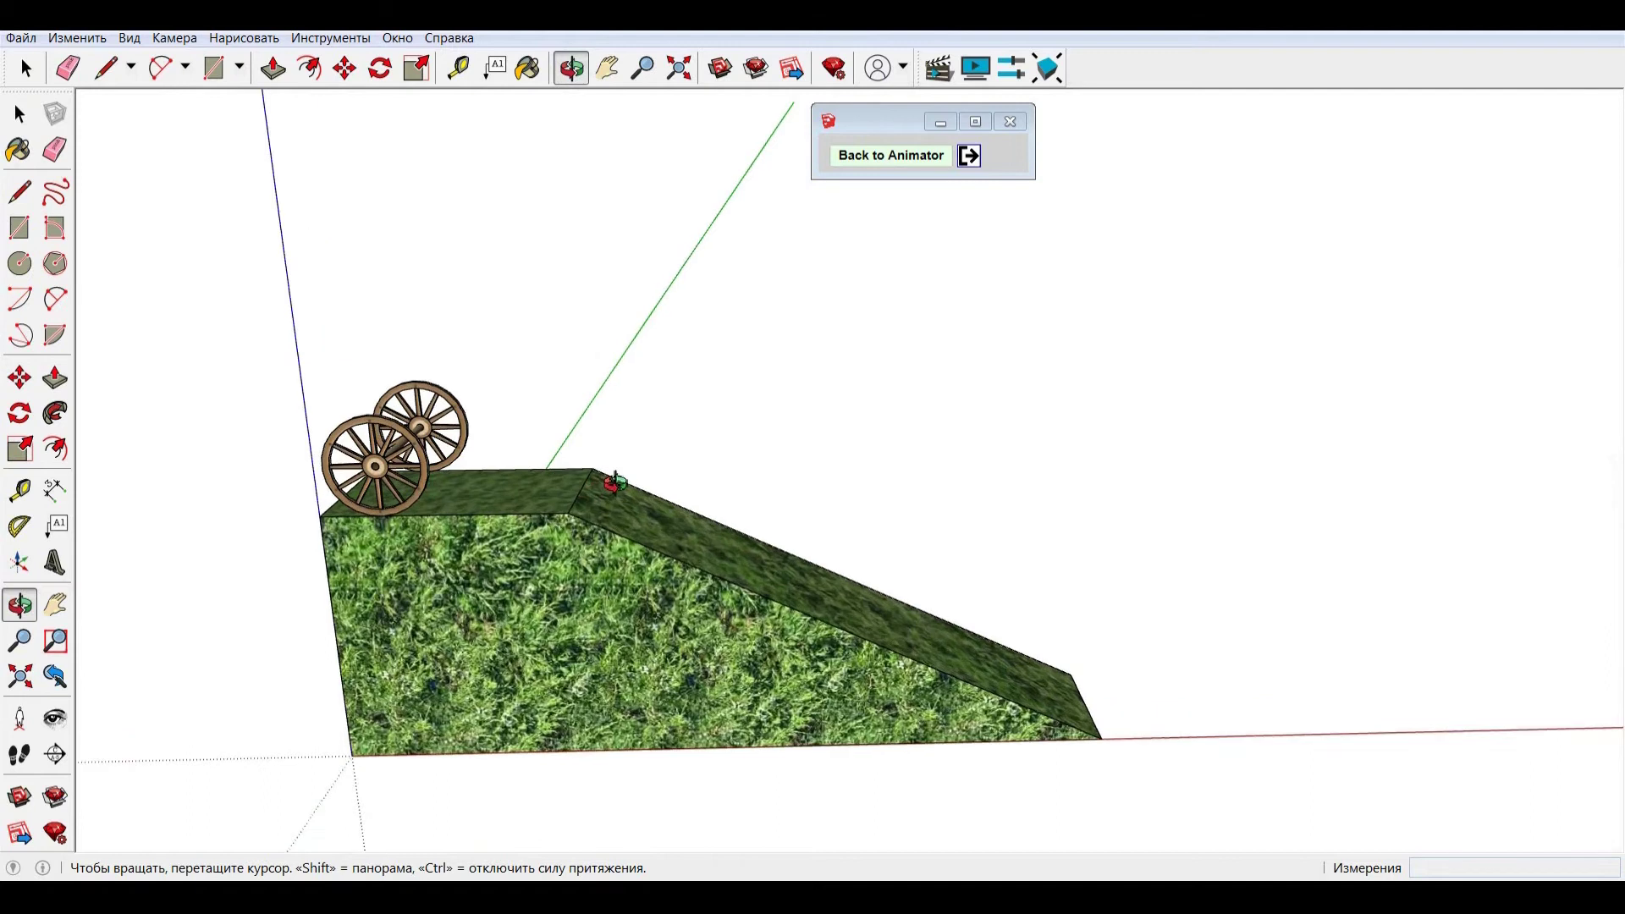
scroll(606, 491, up, 2)
scroll(614, 514, up, 1)
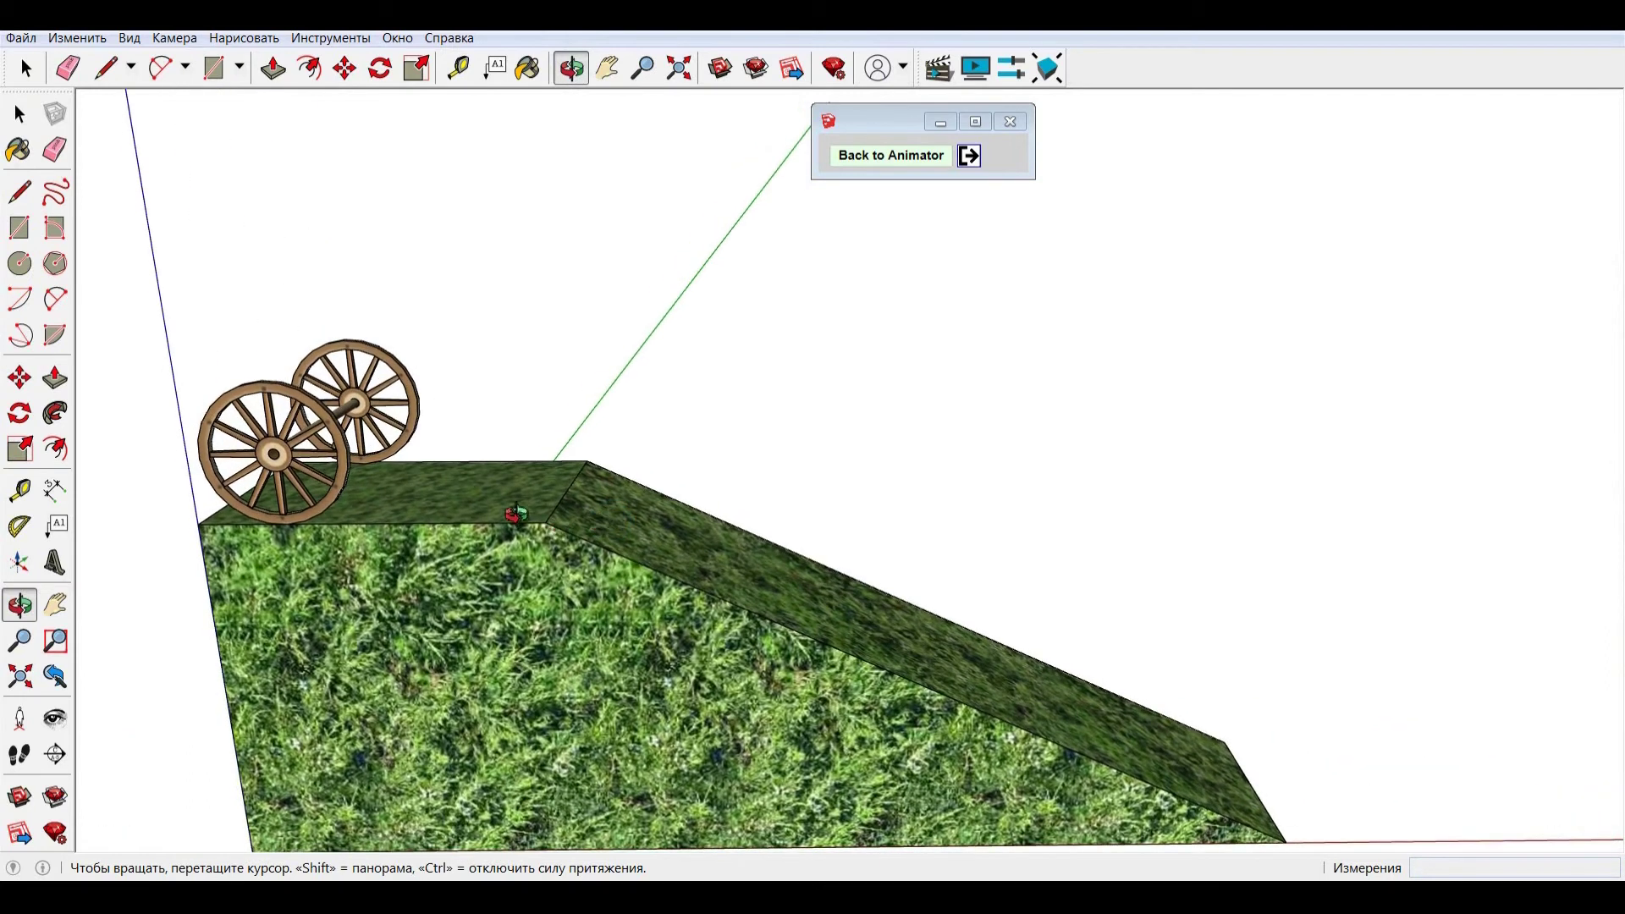
scroll(254, 437, up, 1)
scroll(478, 457, down, 1)
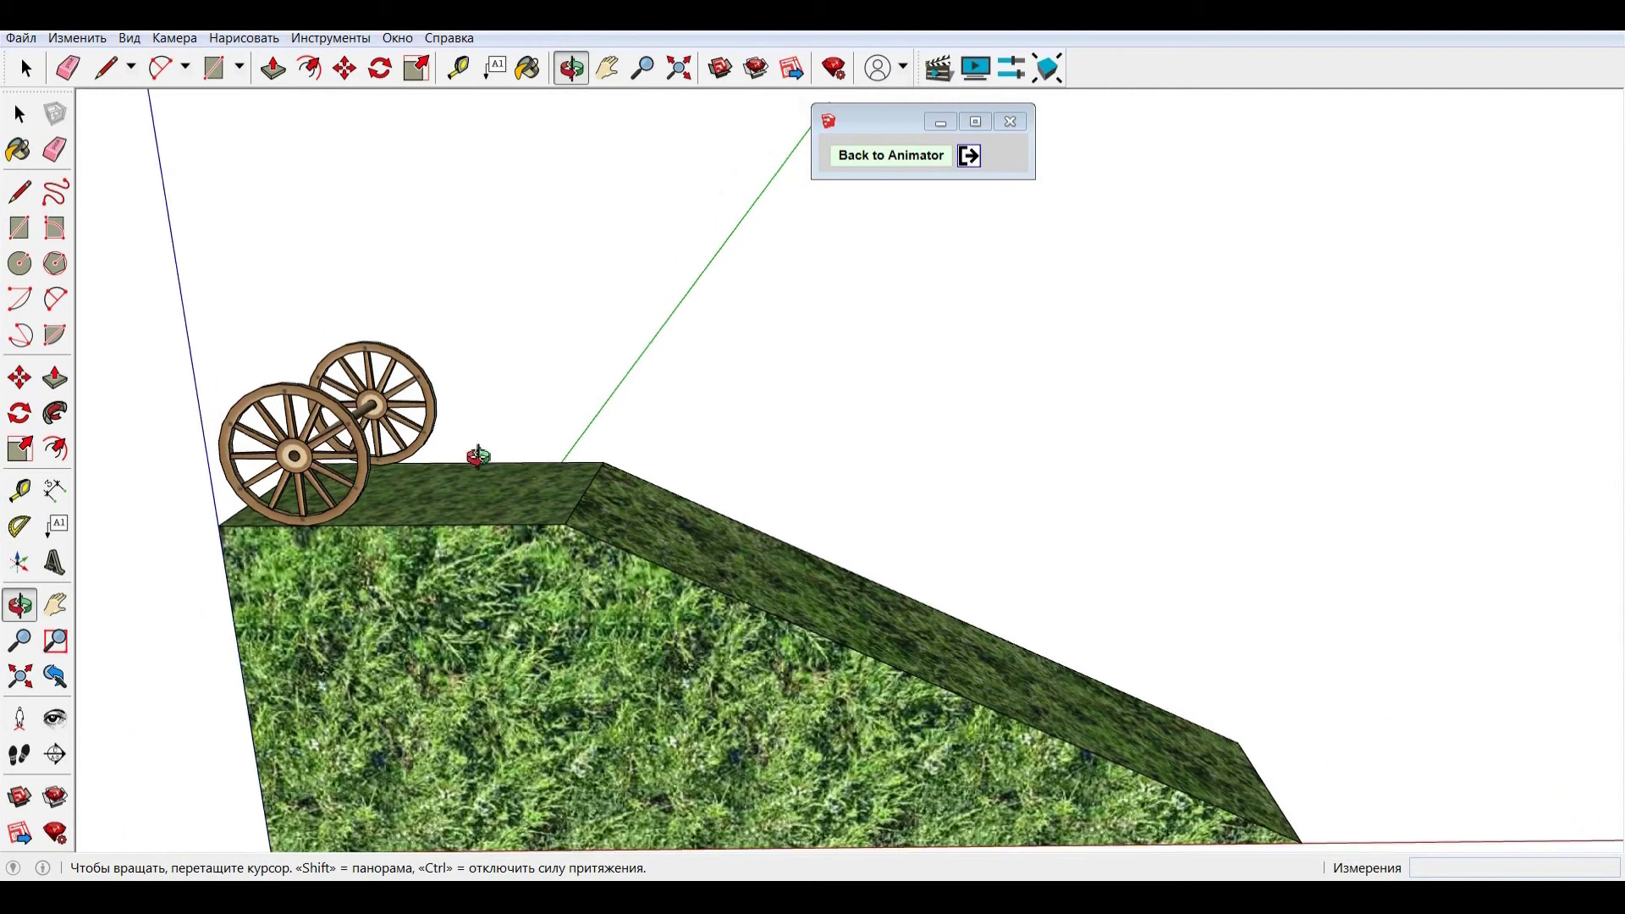
scroll(475, 453, down, 1)
click(408, 41)
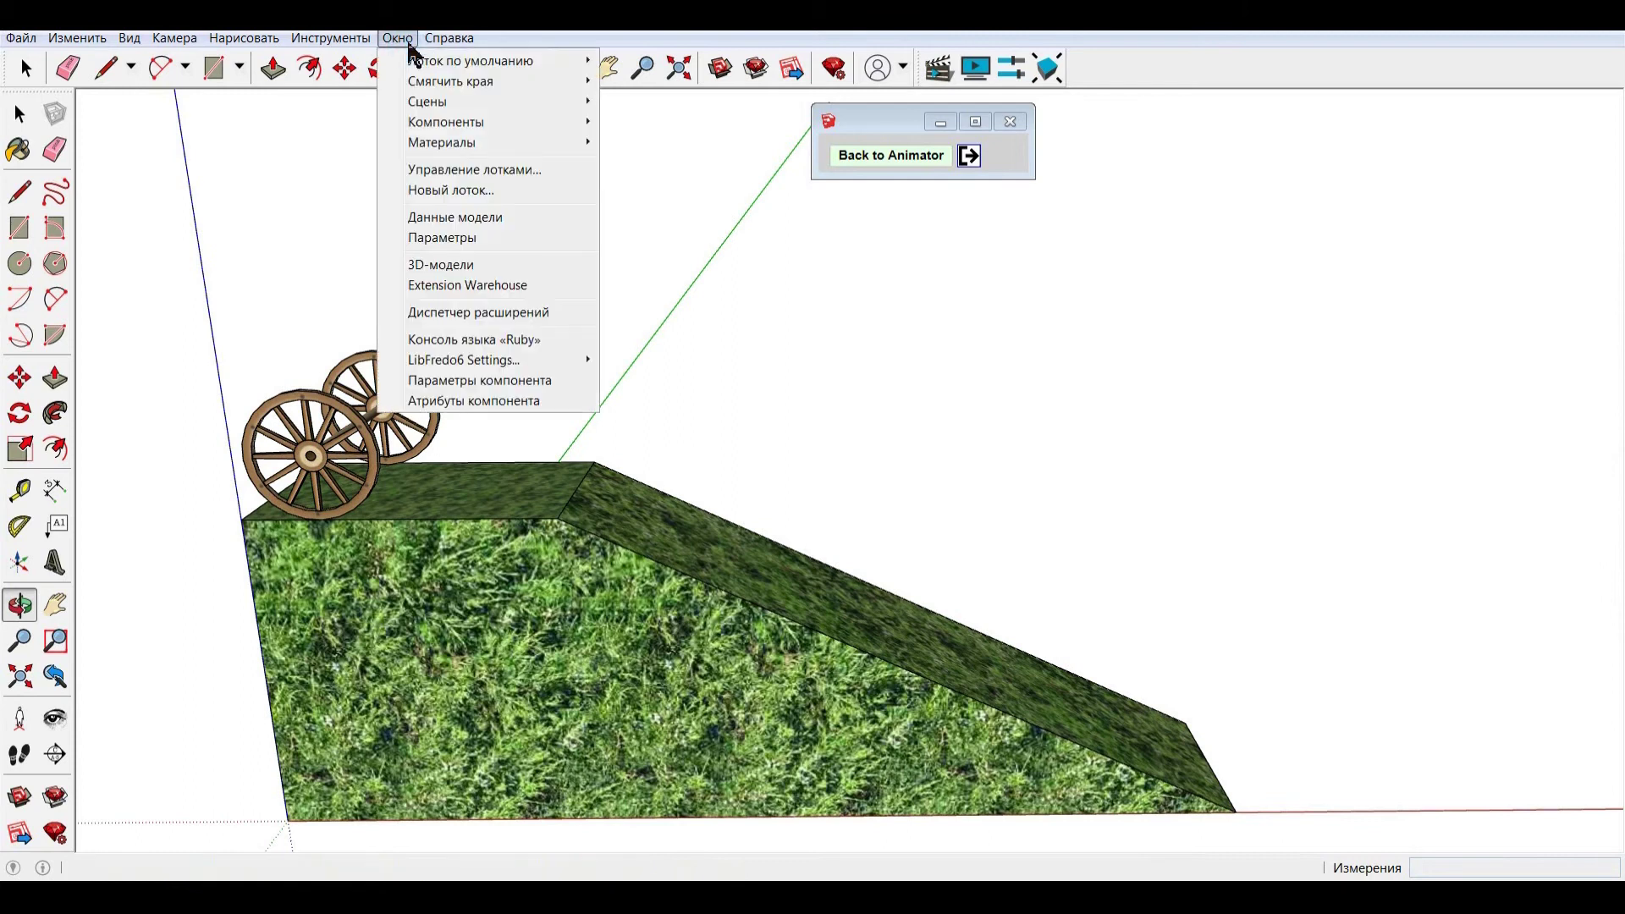
Step: Save the current view as Сцена №1 and a panned view down the ramp as Сцена №2
mouse_move(428, 102)
click(640, 103)
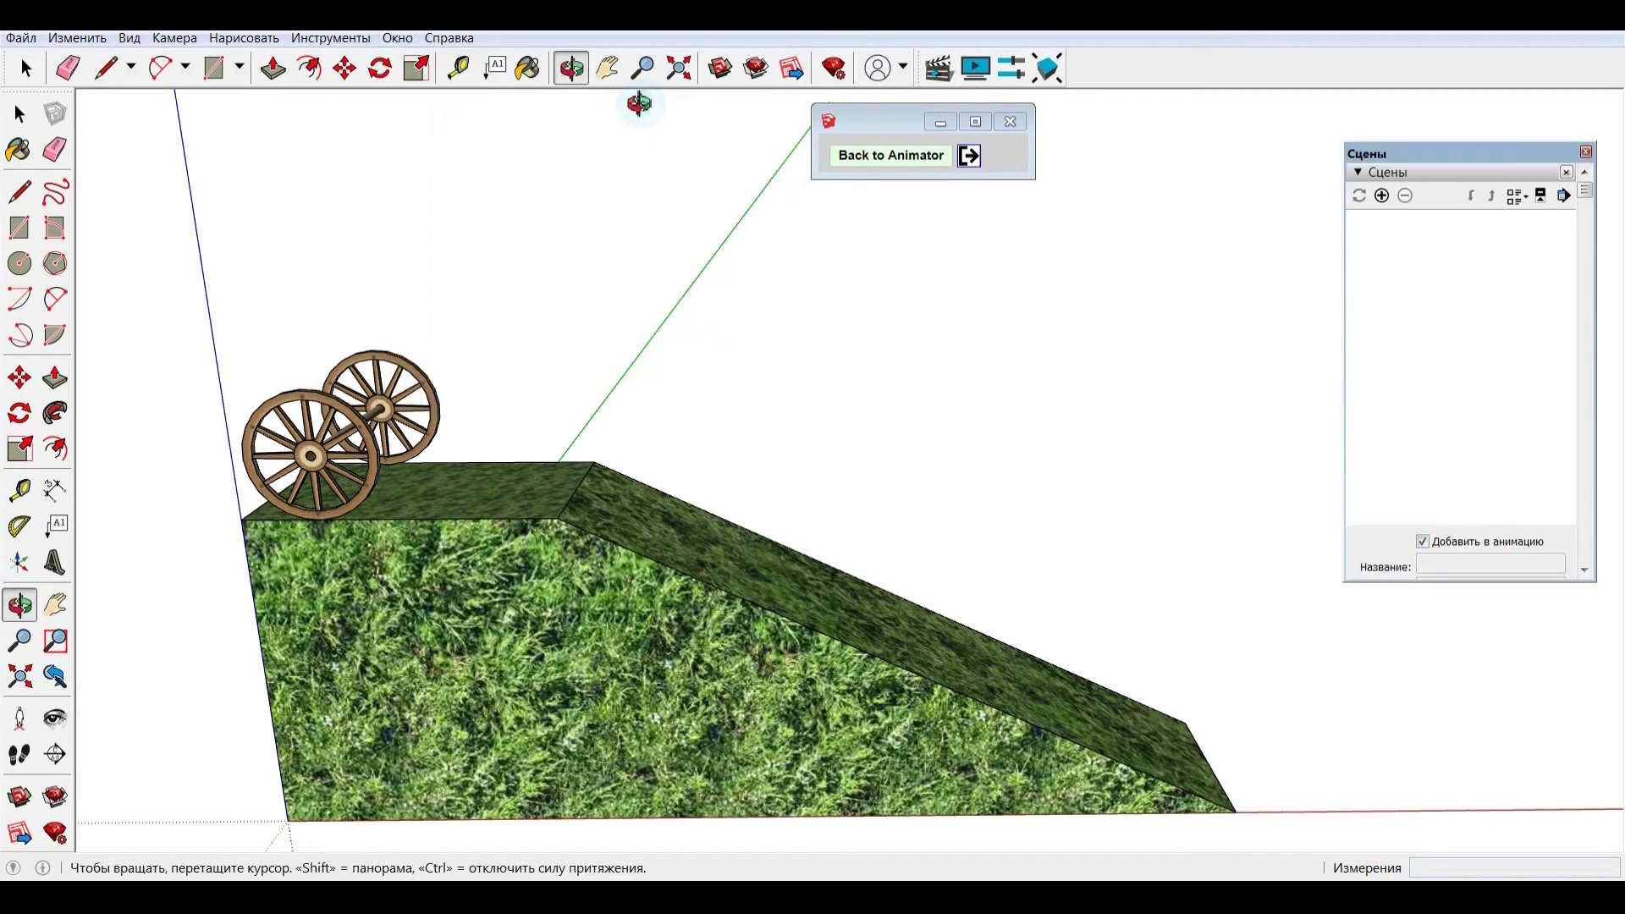
click(1381, 197)
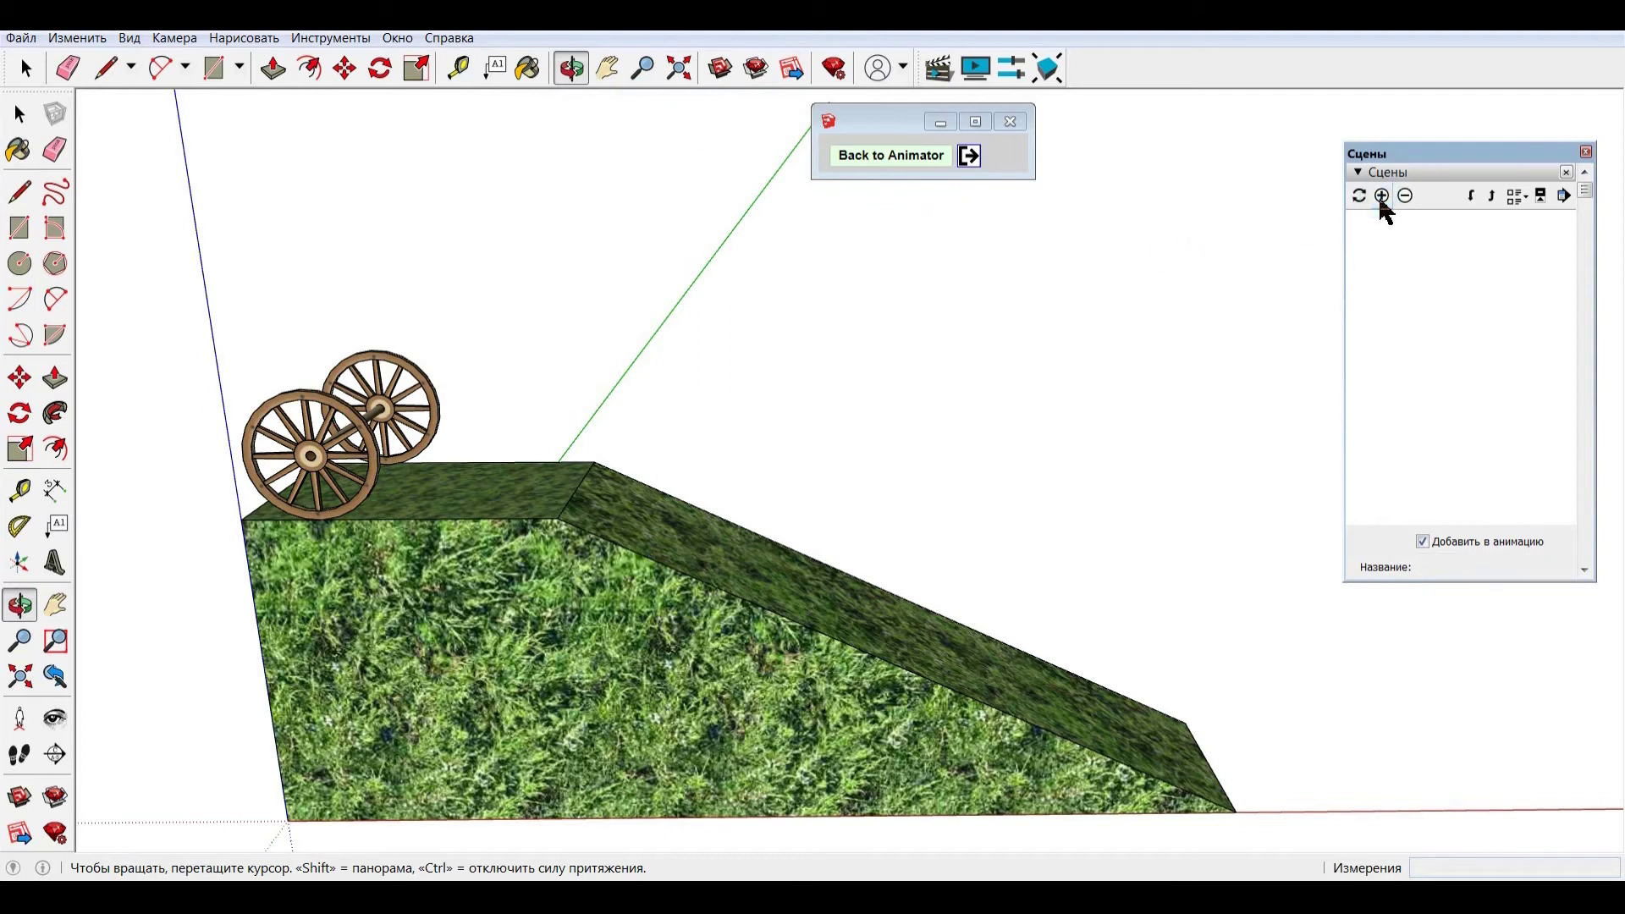
click(607, 67)
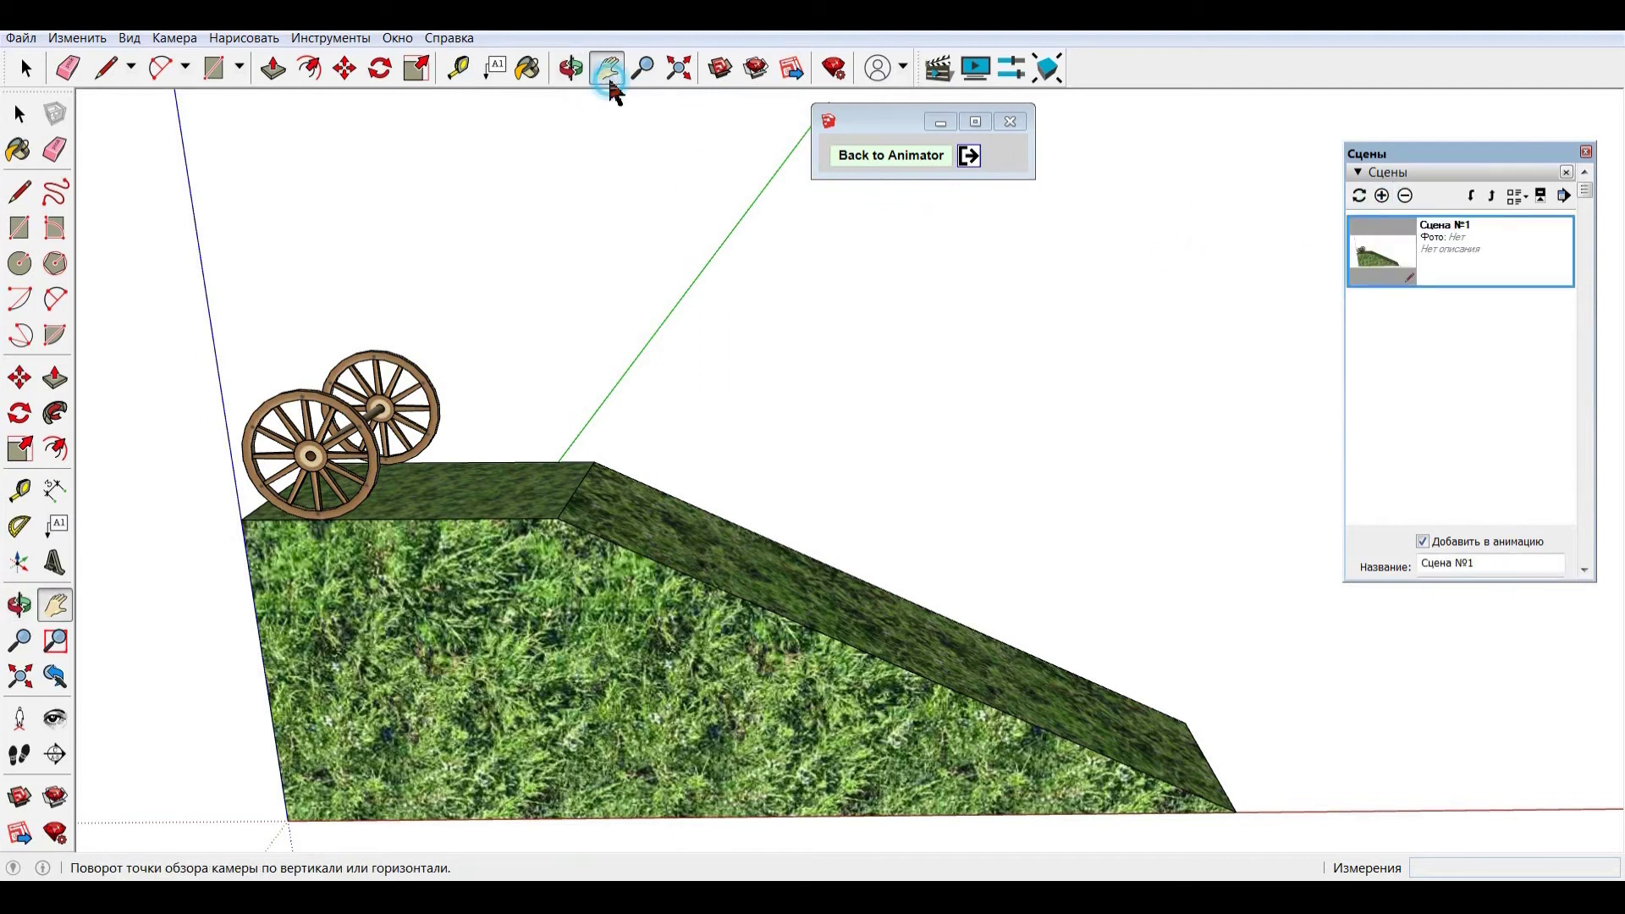
drag(974, 736, 609, 719)
mouse_move(921, 722)
mouse_down()
mouse_move(879, 748)
mouse_move(700, 725)
mouse_up()
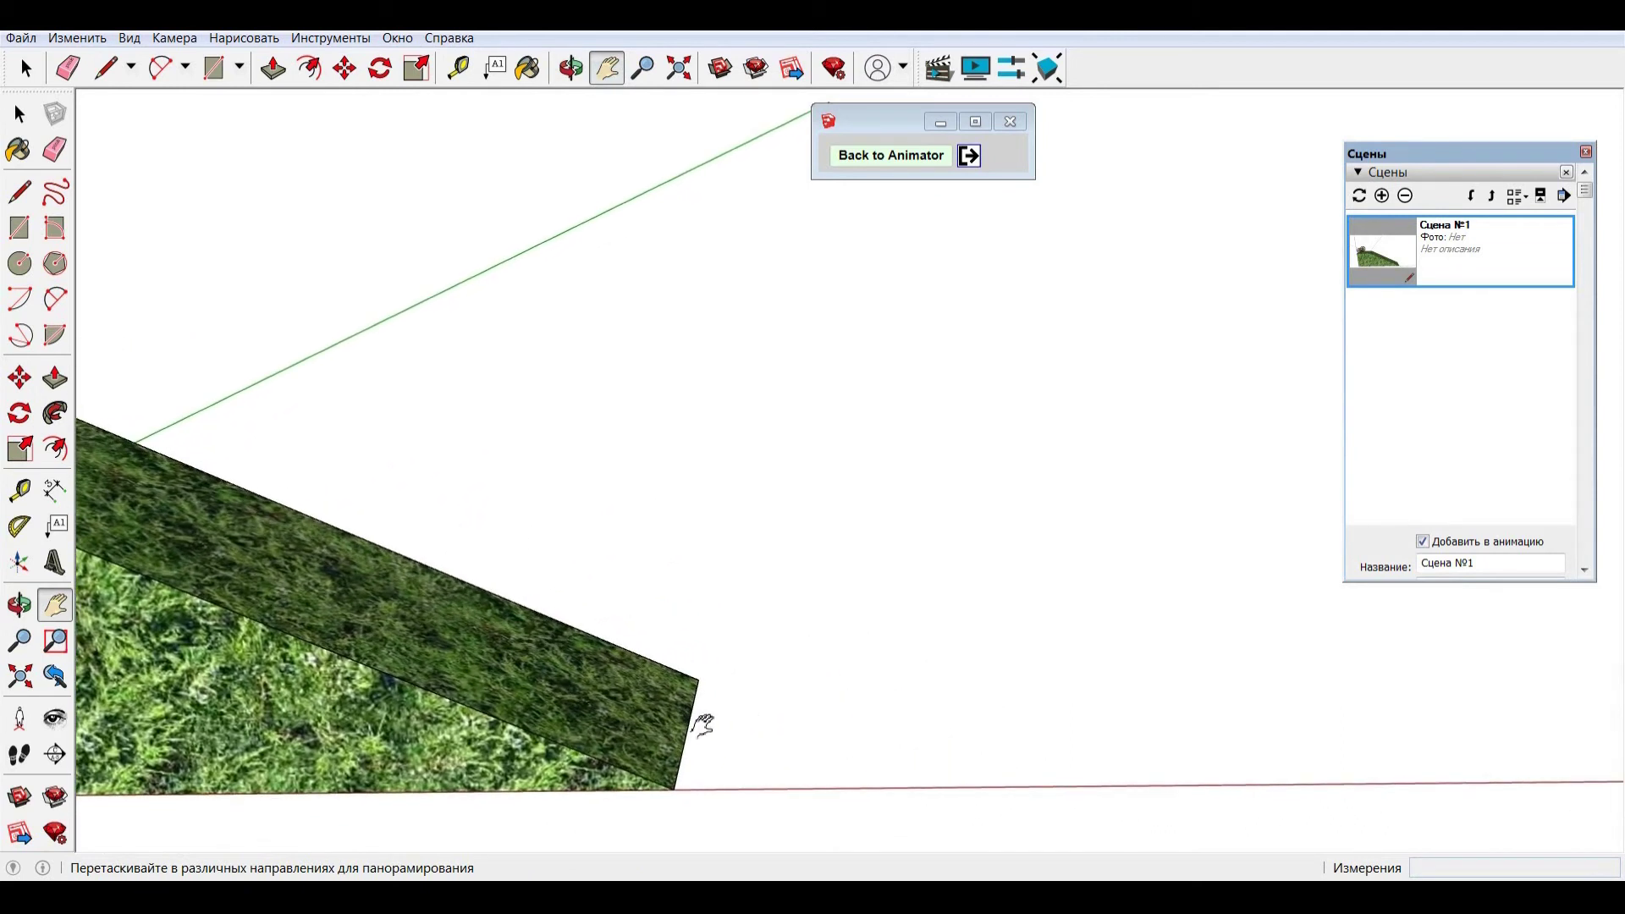
click(1382, 196)
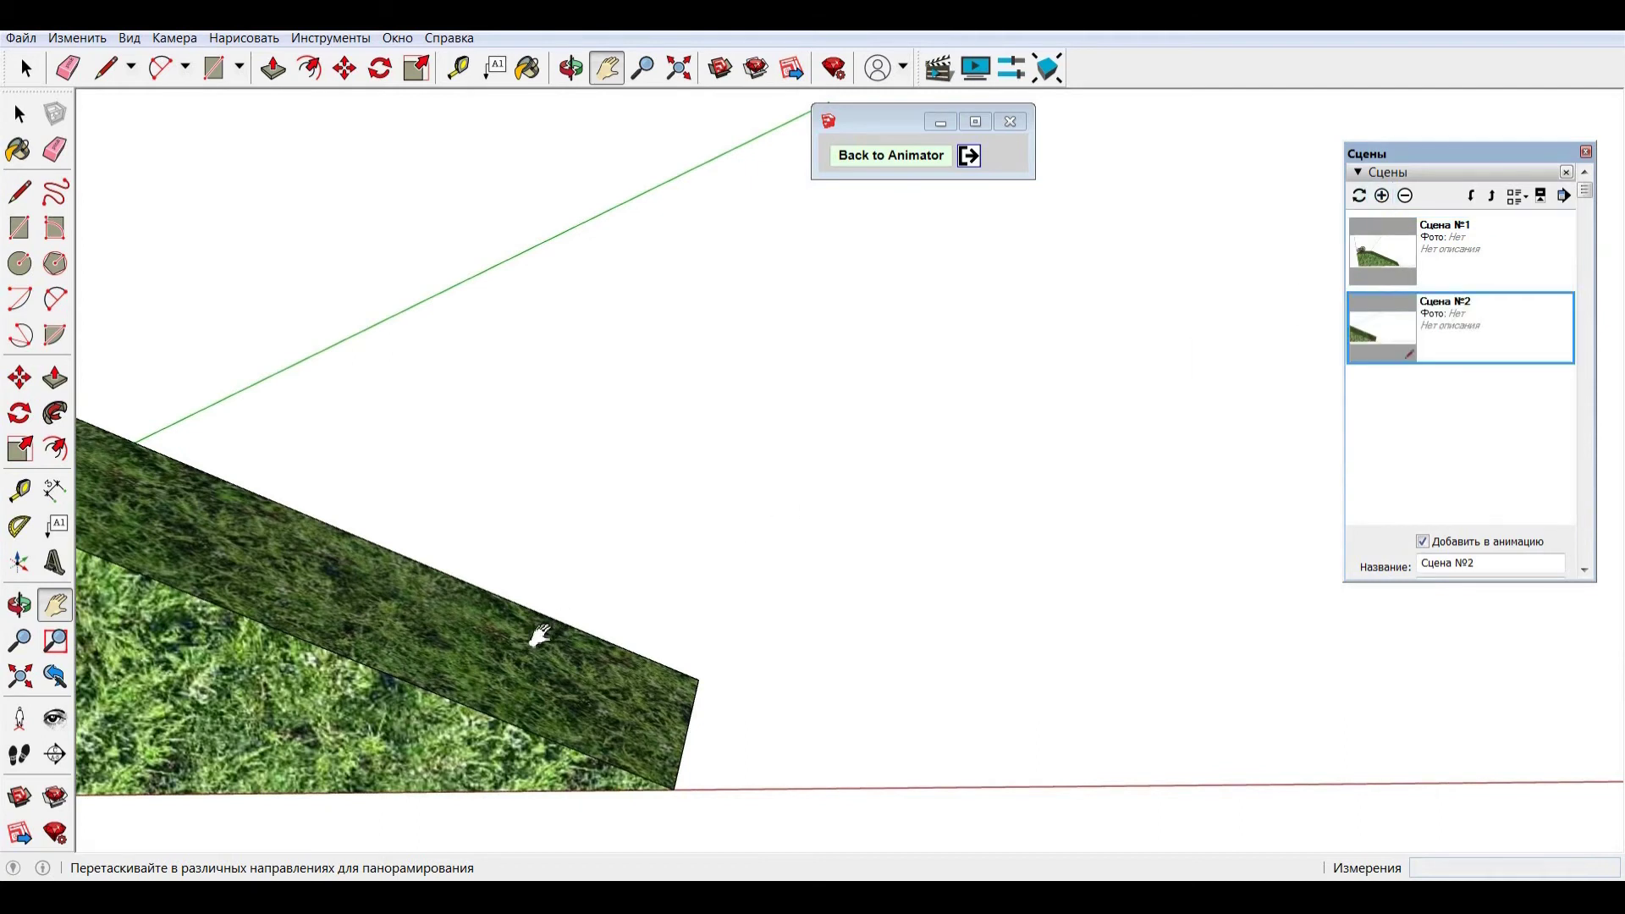
Step: Frame the empty ground past the ramp as Сцена №3, then return to Сцена №1
scroll(546, 630, down, 2)
scroll(550, 630, down, 2)
scroll(554, 631, down, 2)
drag(870, 652, 706, 652)
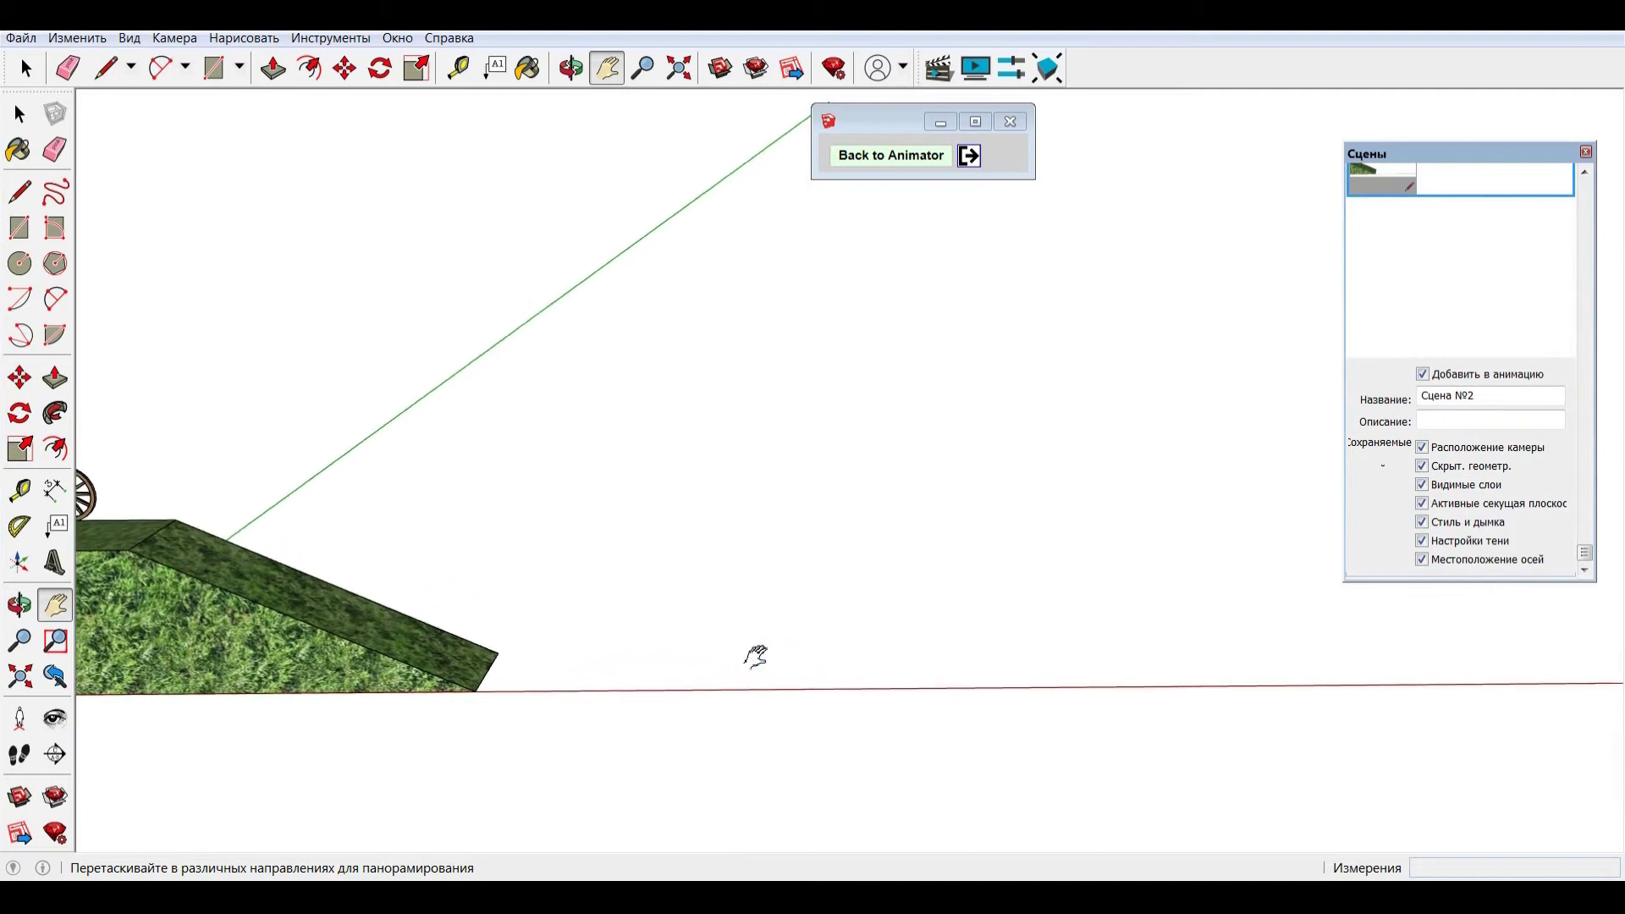
scroll(965, 653, up, 1)
scroll(973, 656, up, 1)
scroll(981, 656, up, 1)
scroll(990, 653, up, 1)
mouse_move(1585, 553)
mouse_down()
mouse_move(1600, 279)
mouse_move(1587, 190)
mouse_up()
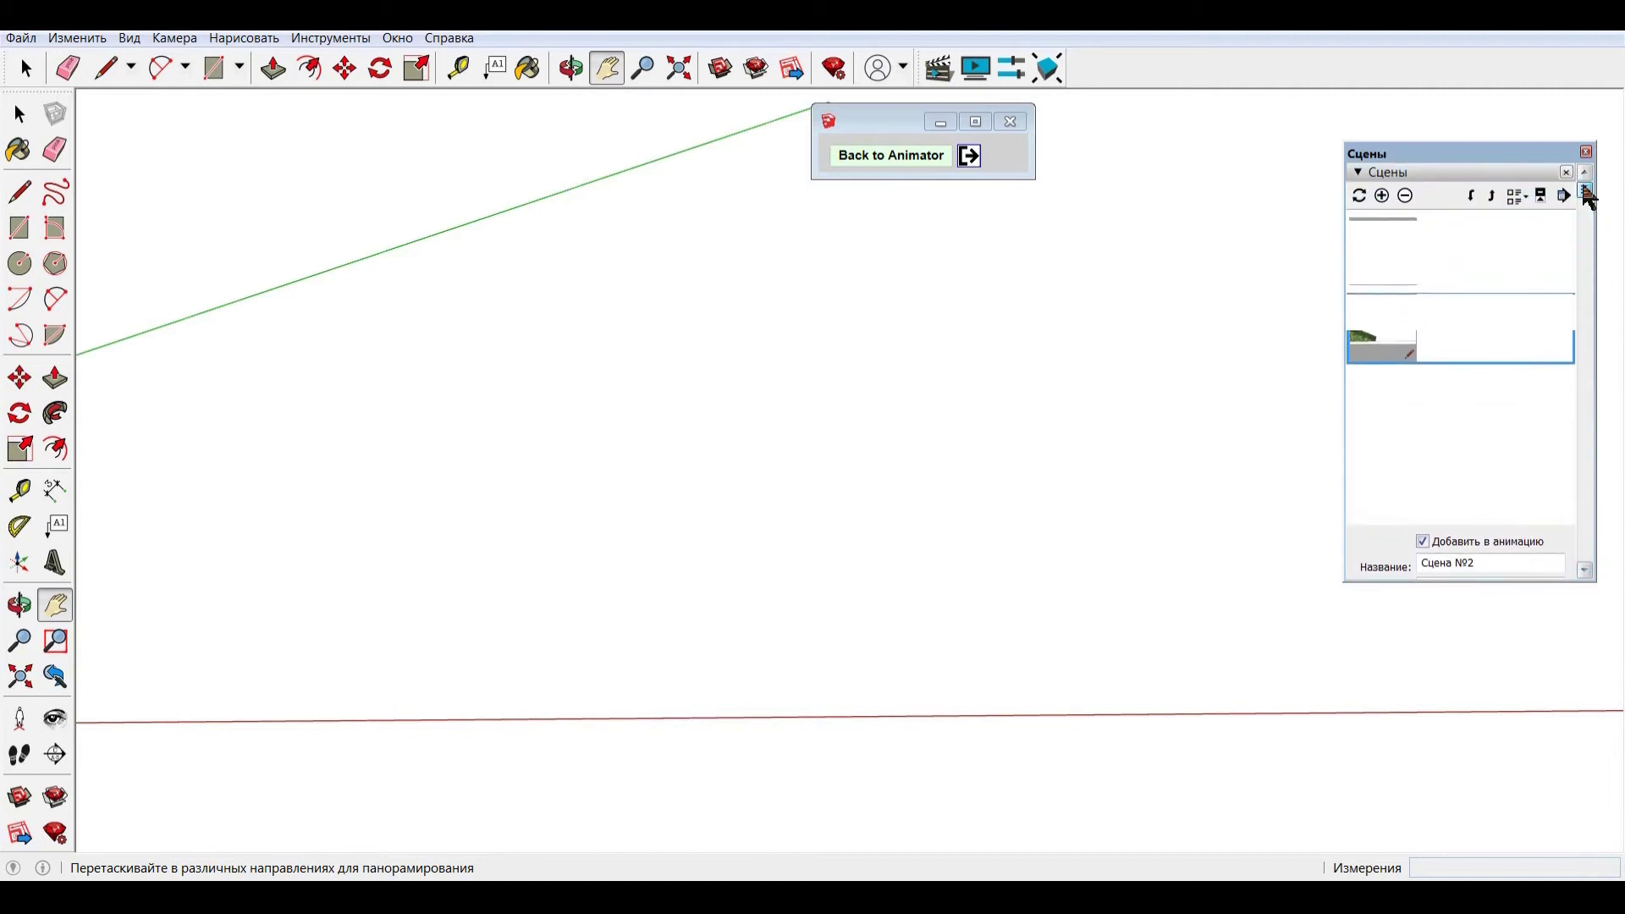
click(1382, 197)
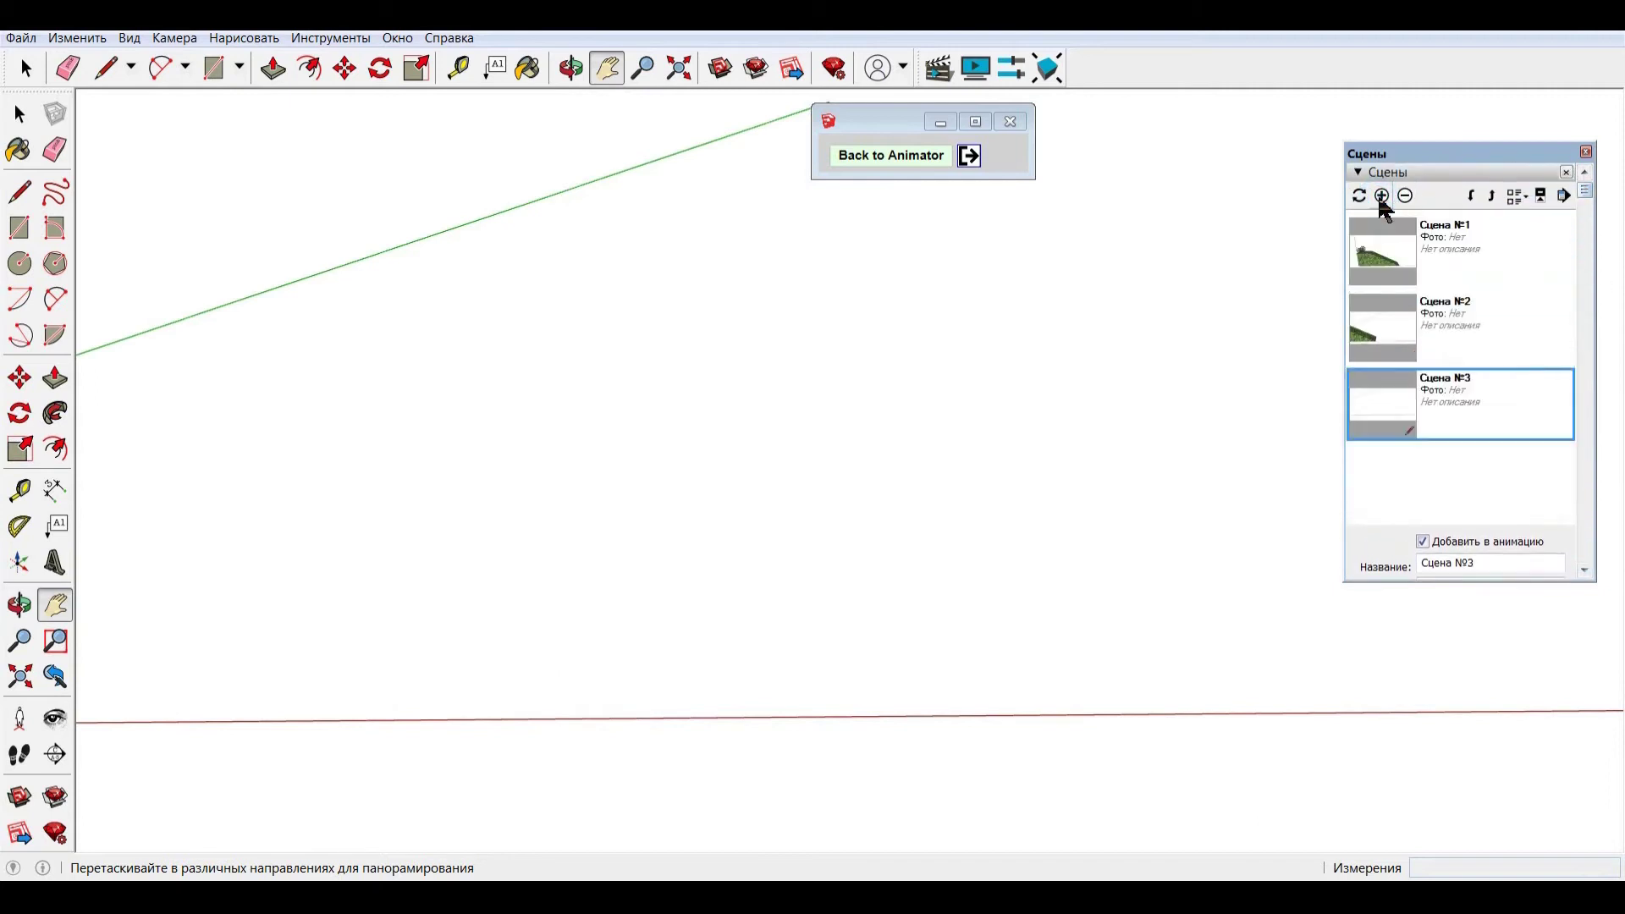
double_click(1401, 264)
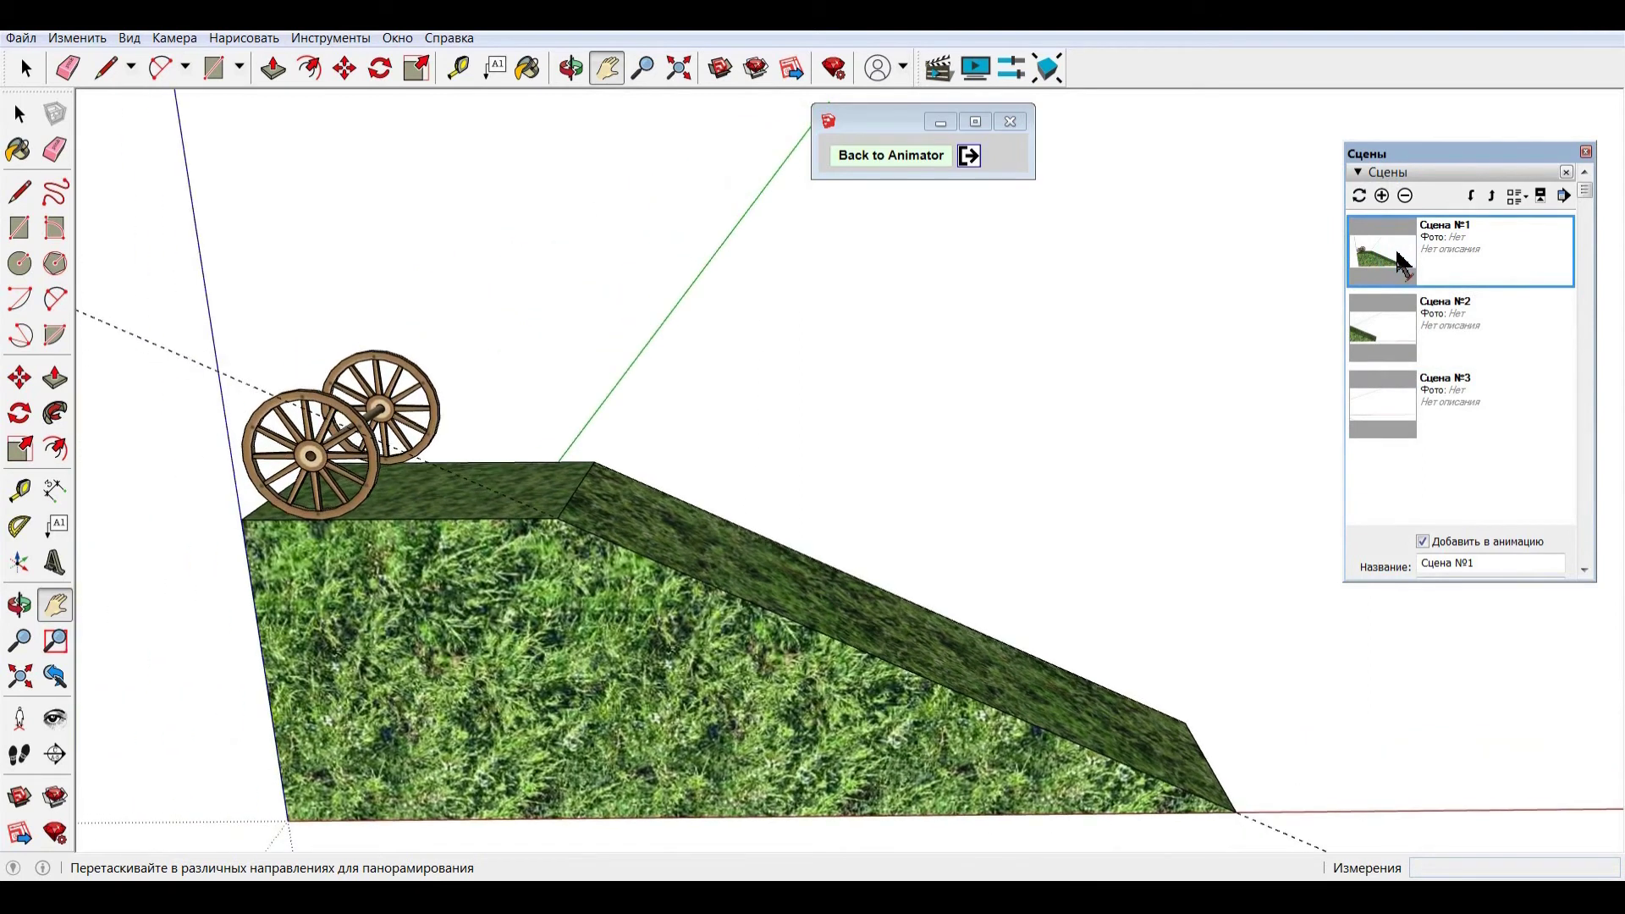
Step: Add a View 1 camera to Film 1, captured from the current view
click(931, 172)
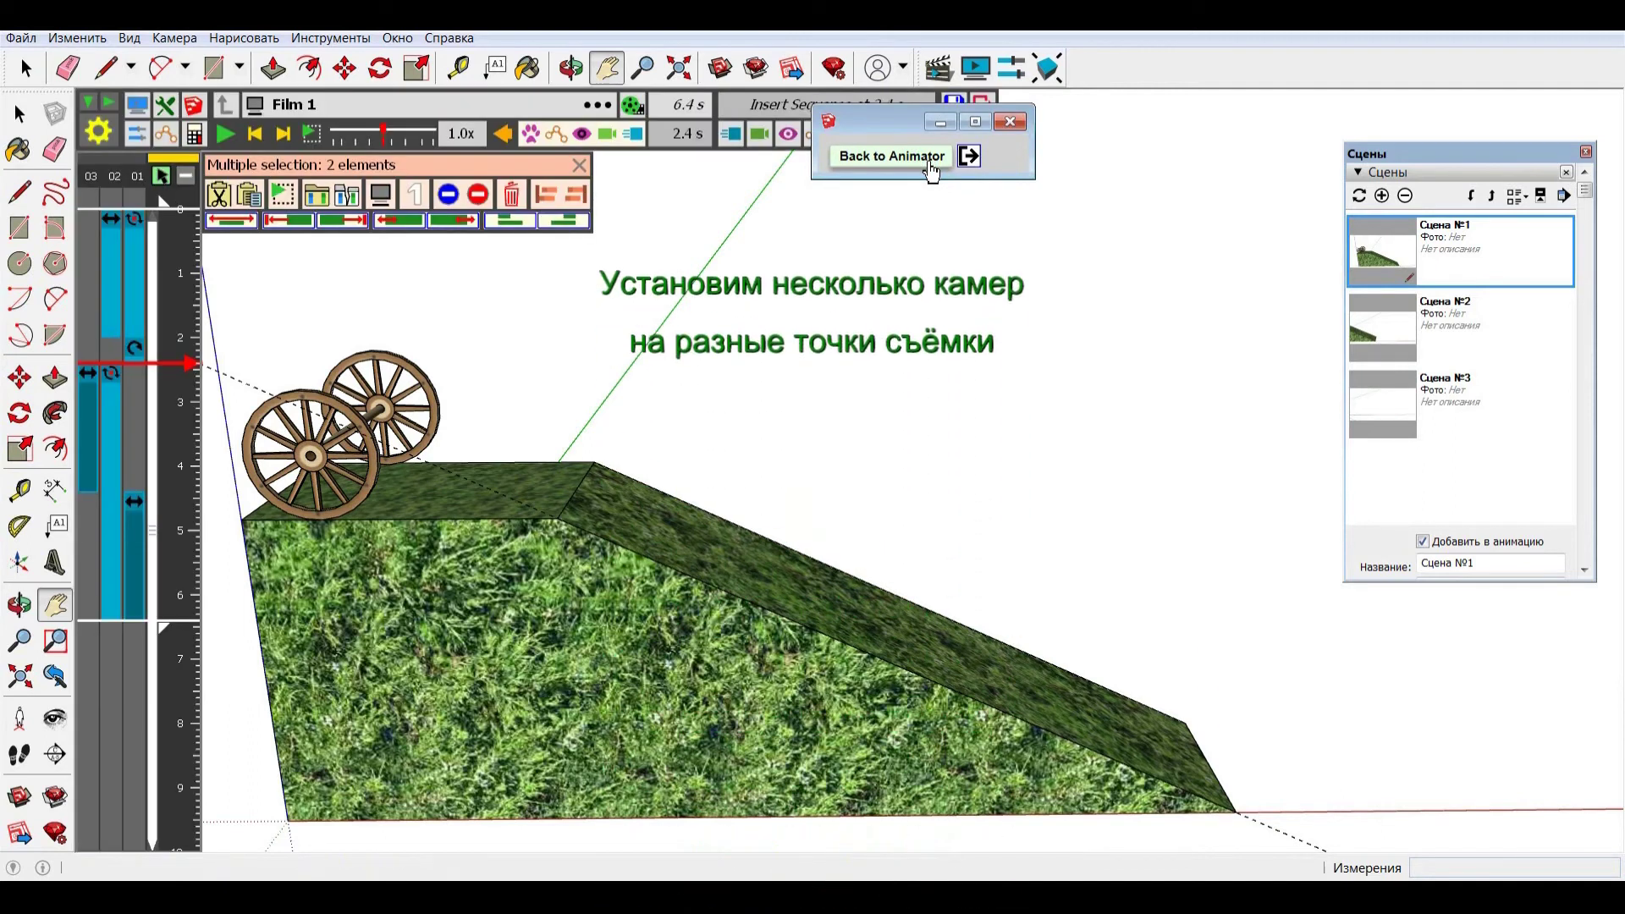
click(927, 162)
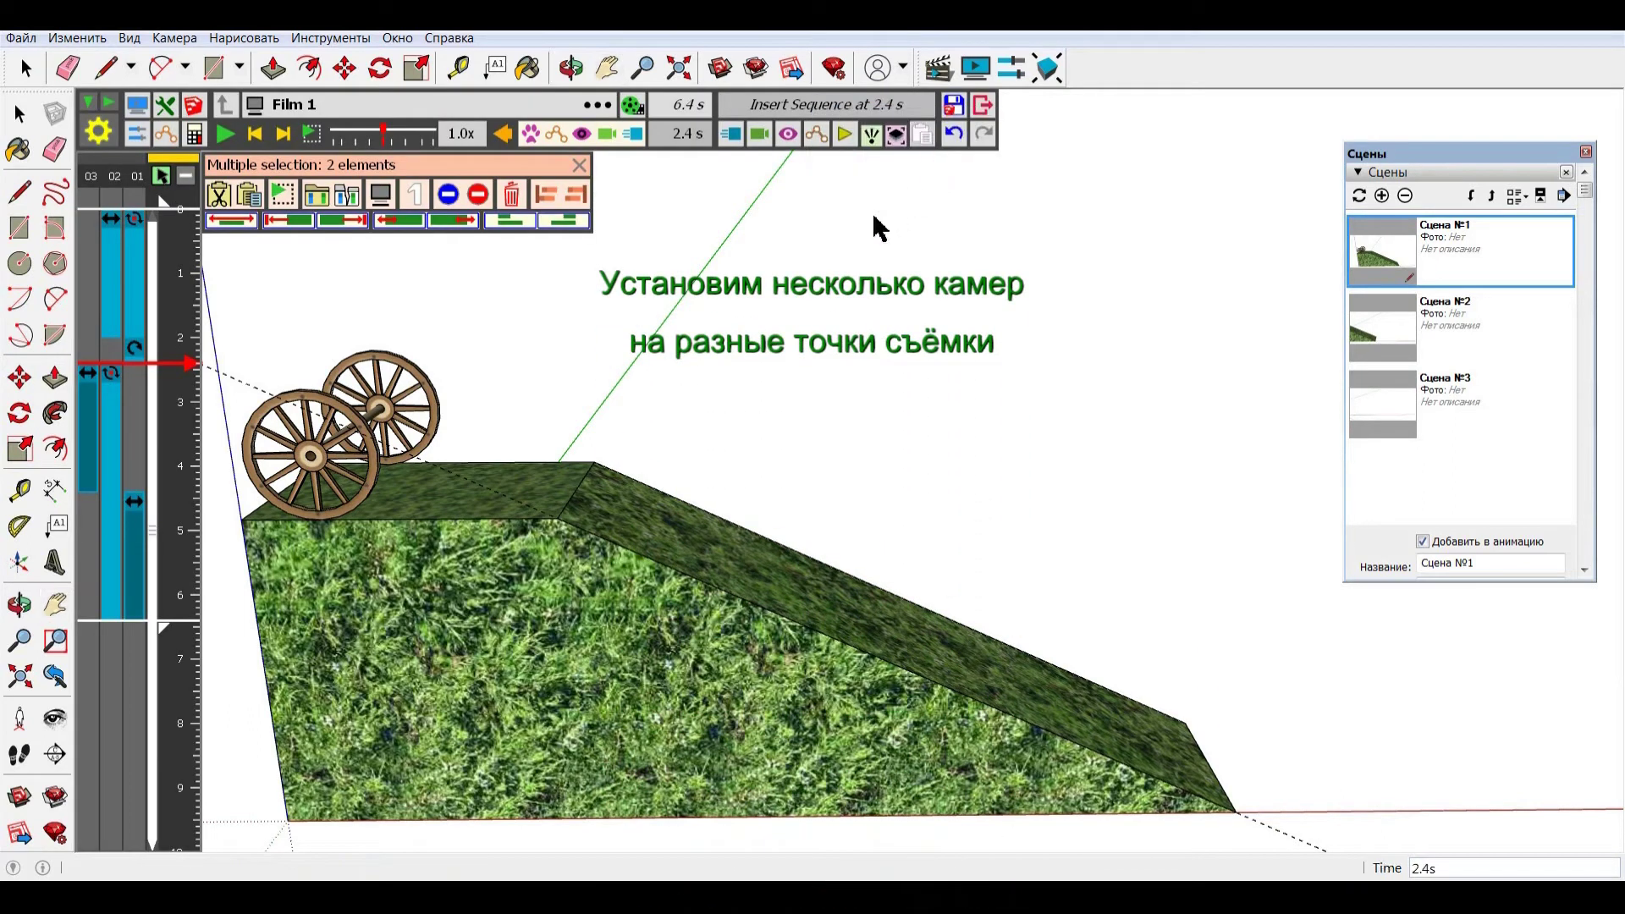
click(766, 145)
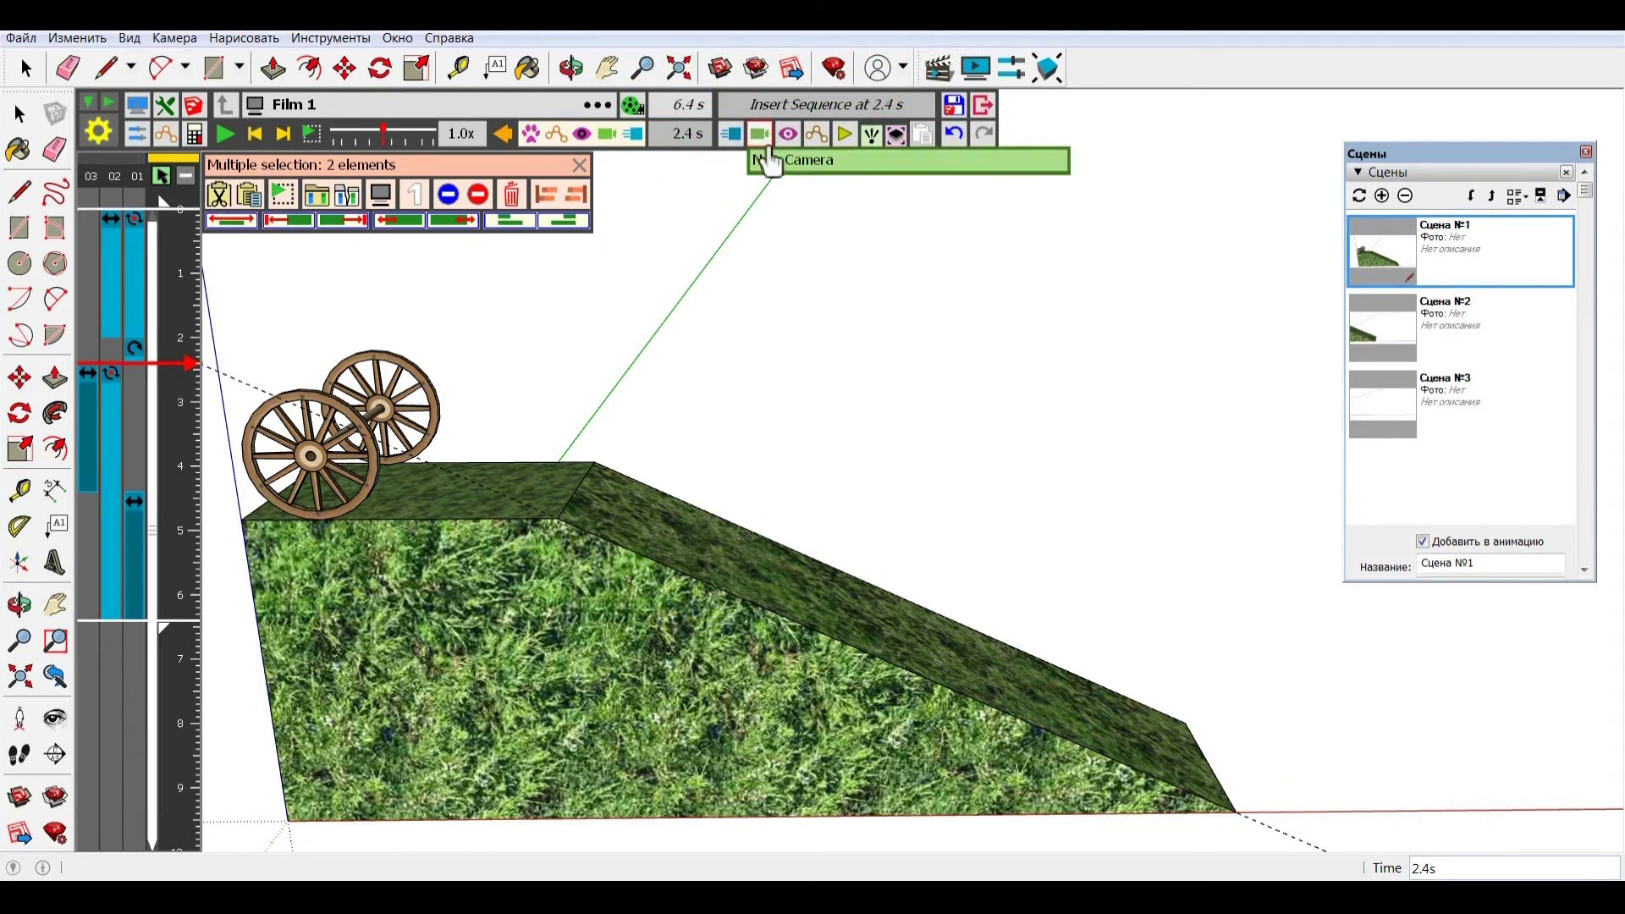
click(774, 174)
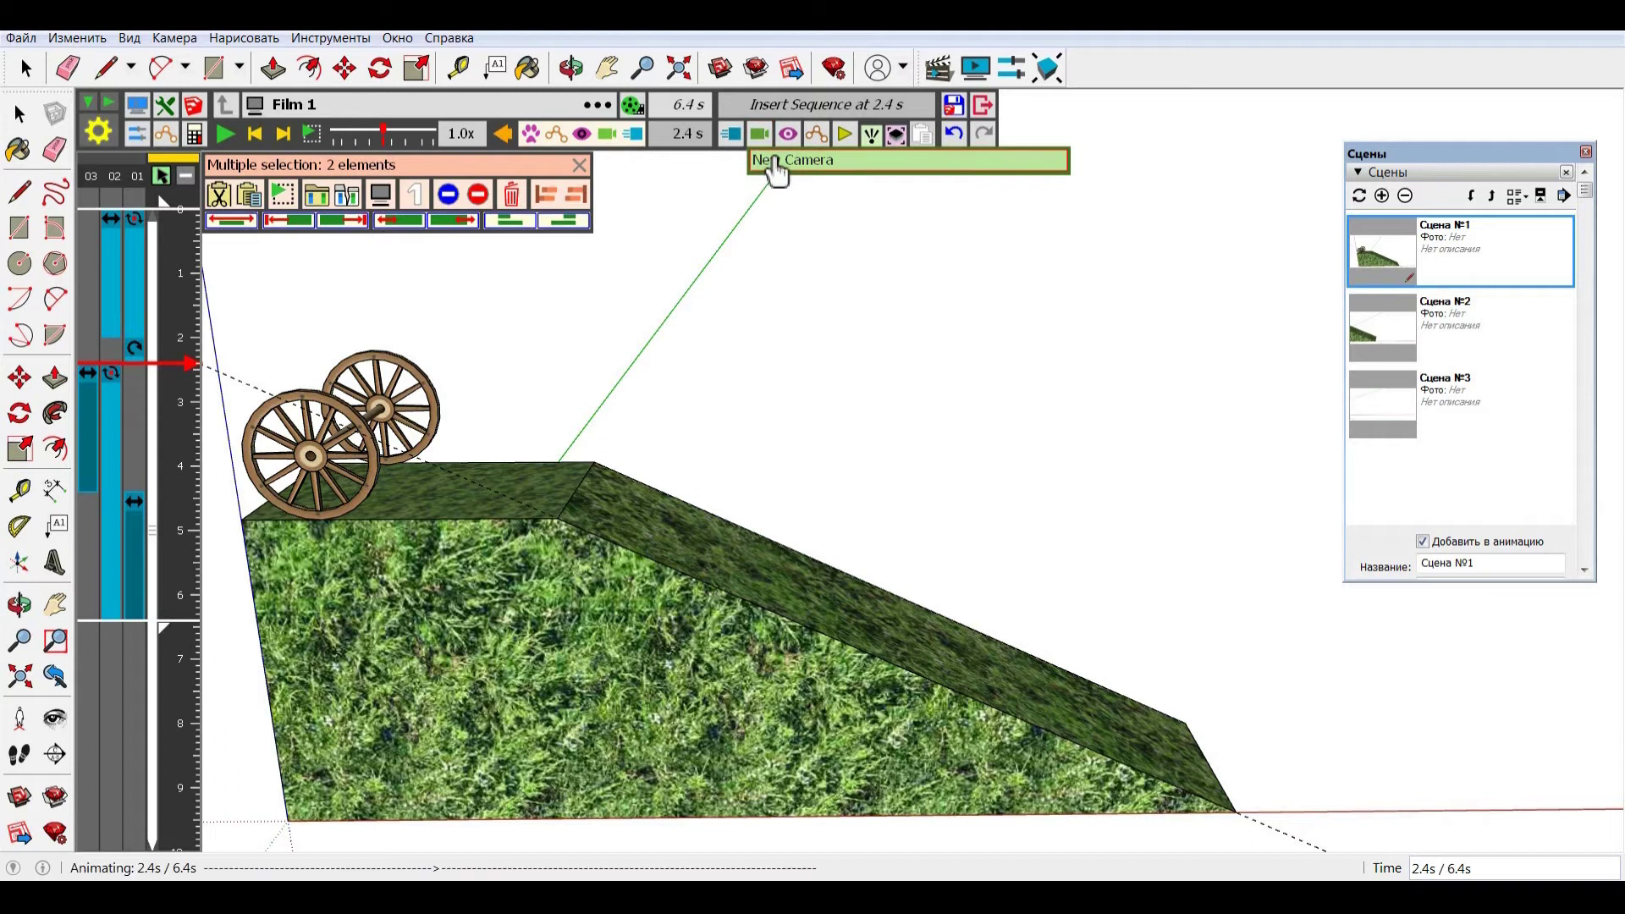
click(748, 136)
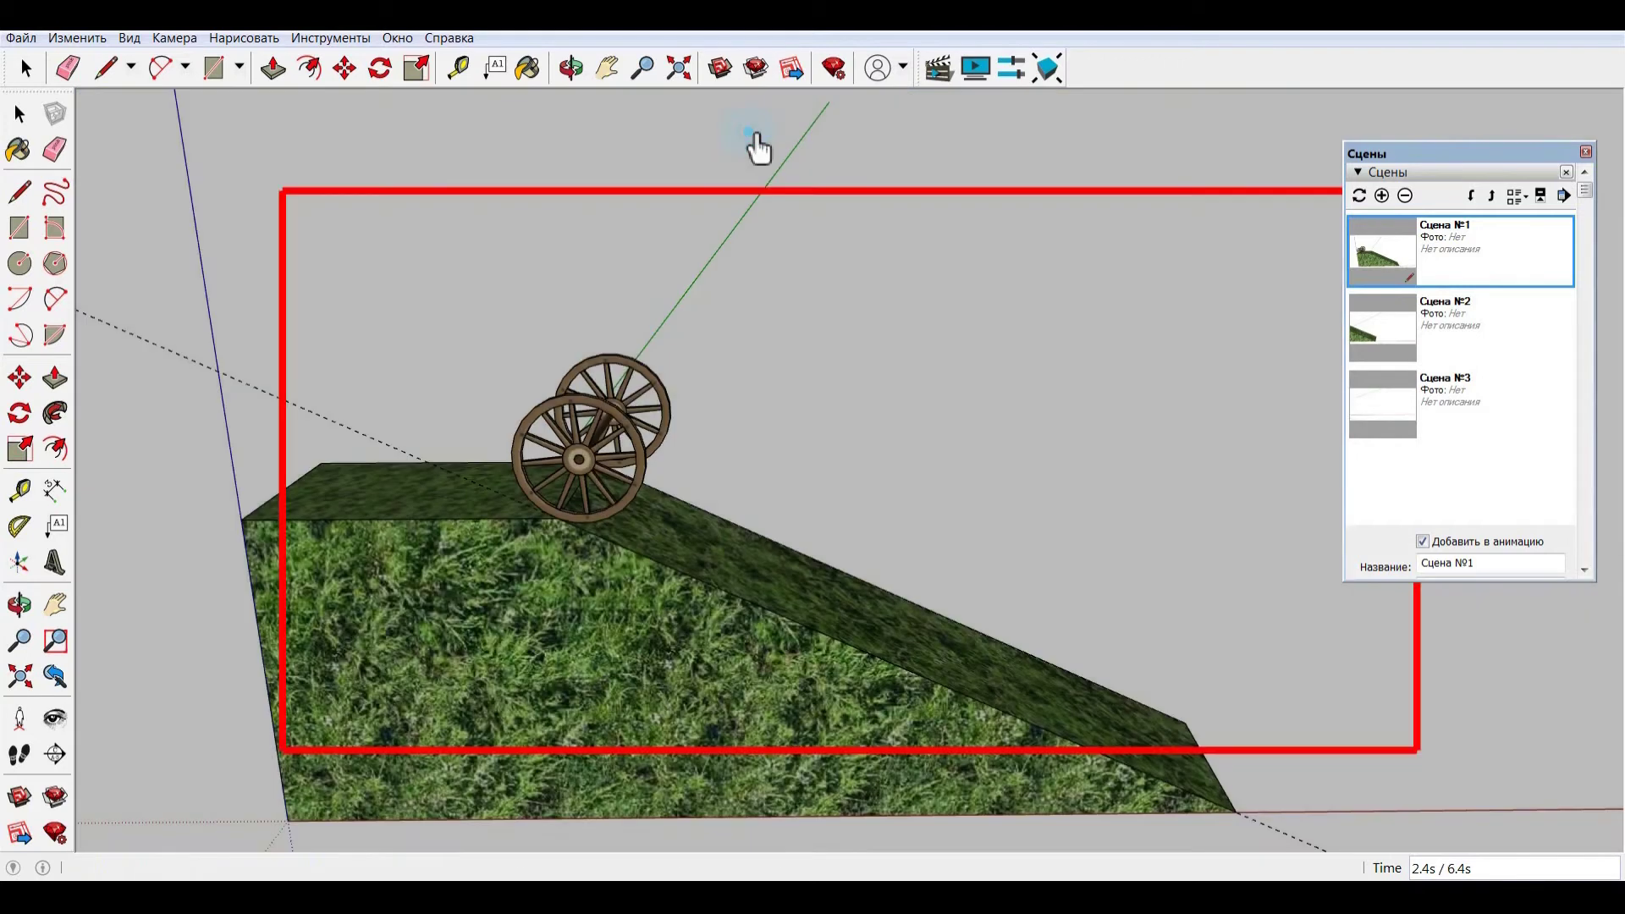
click(1242, 105)
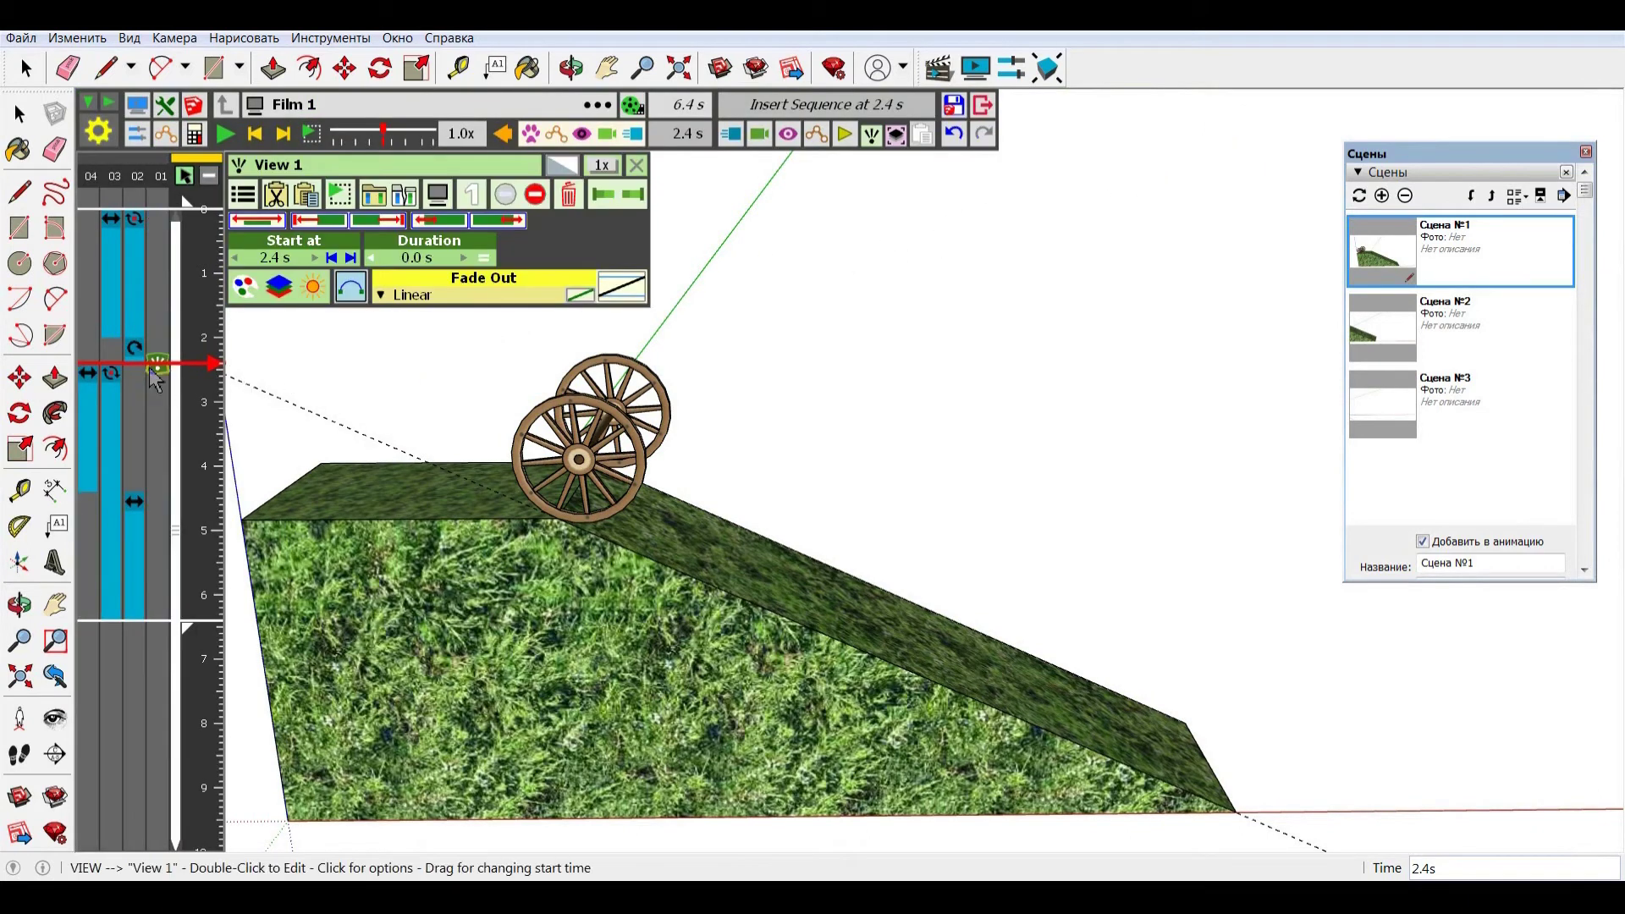
drag(149, 369, 163, 372)
Step: Copy the View 1 camera and paste it at the start of the timeline
right_click(156, 375)
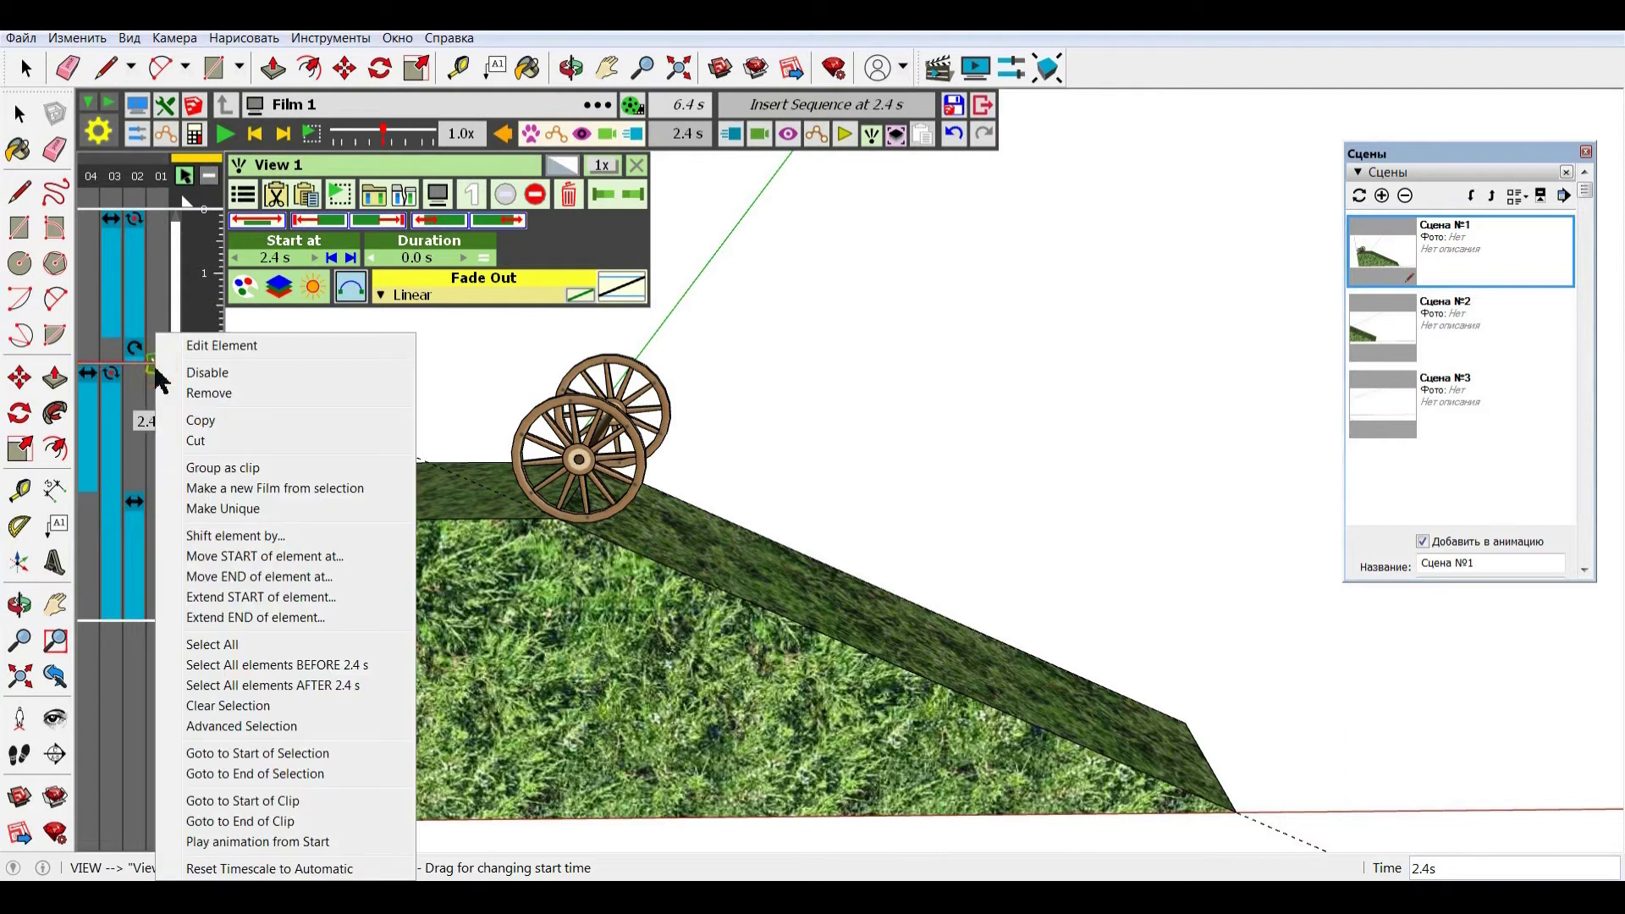
click(188, 427)
right_click(160, 284)
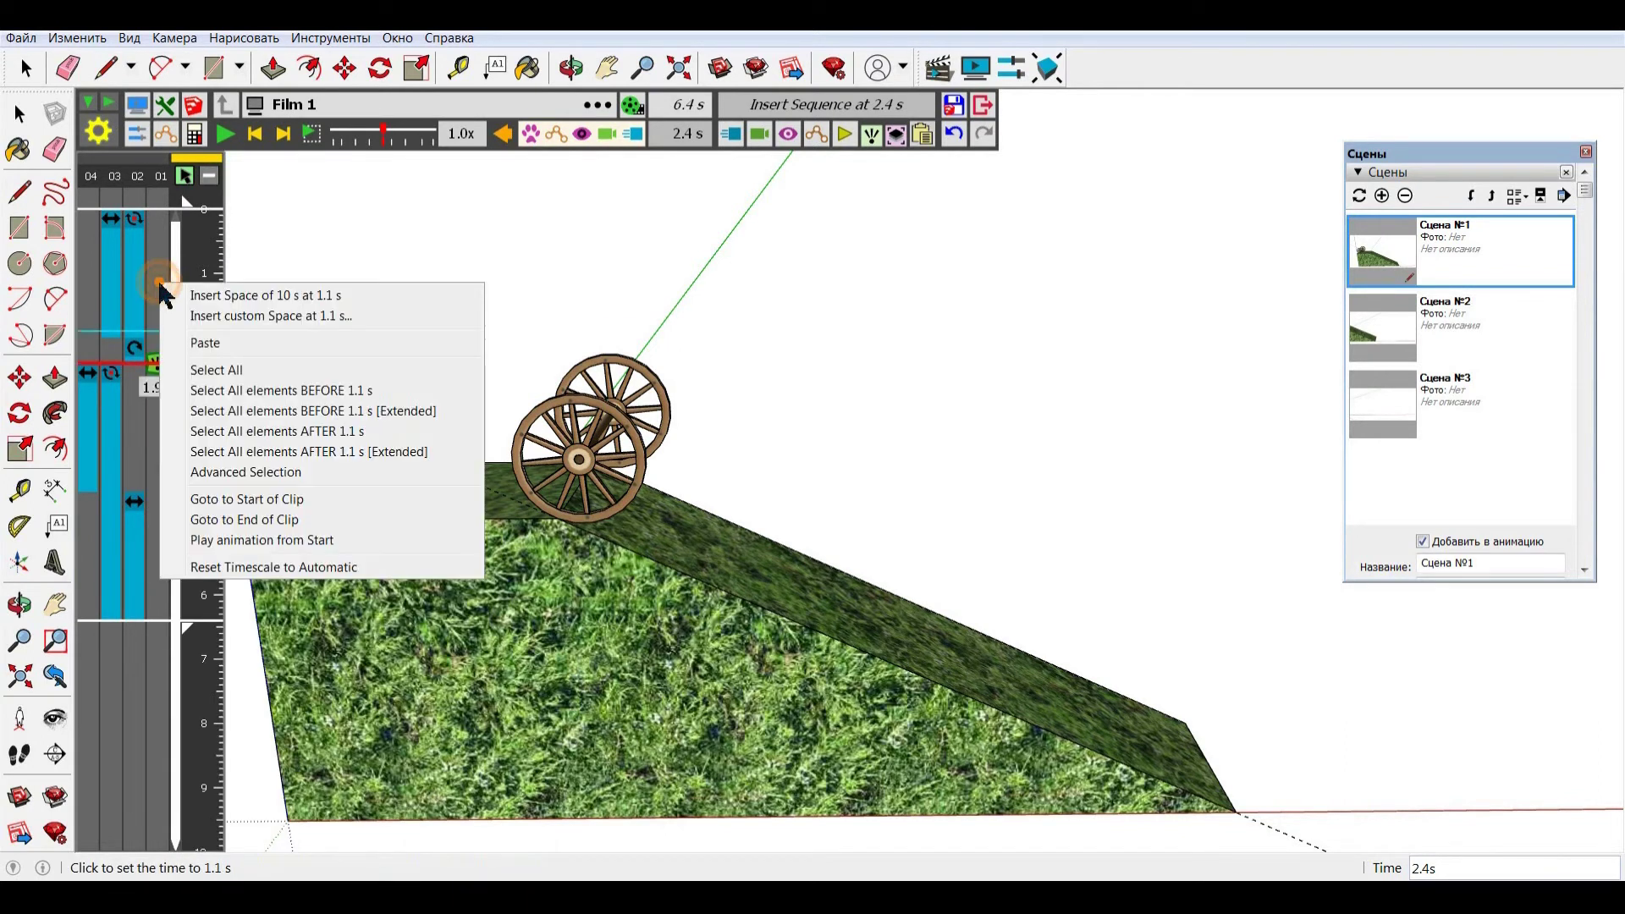
click(203, 344)
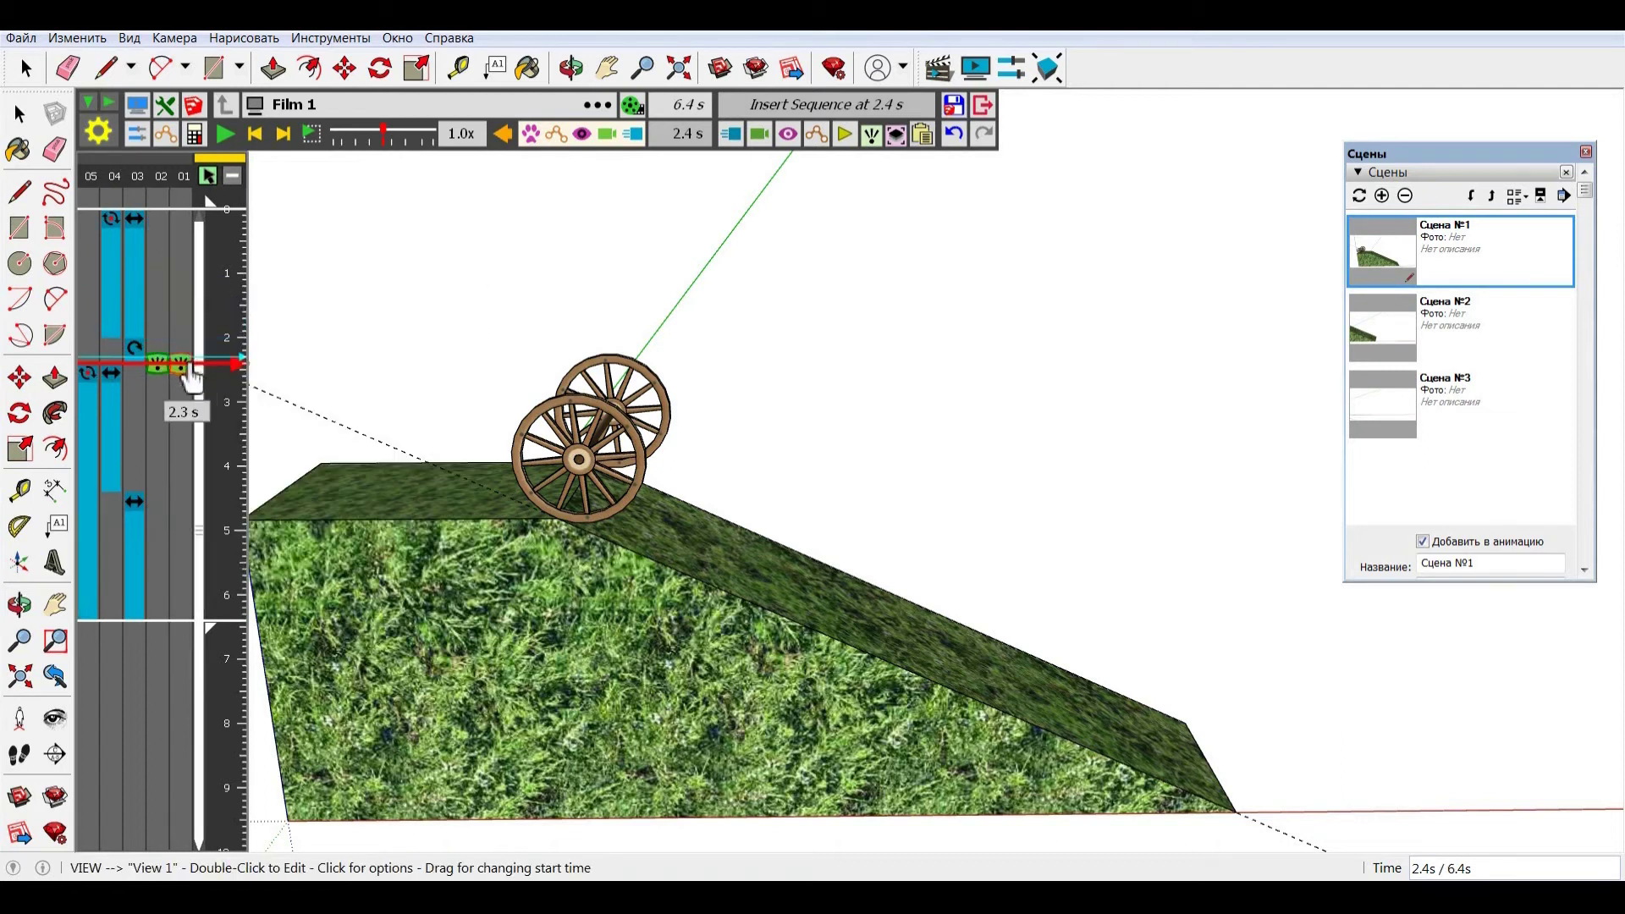
drag(190, 372, 180, 212)
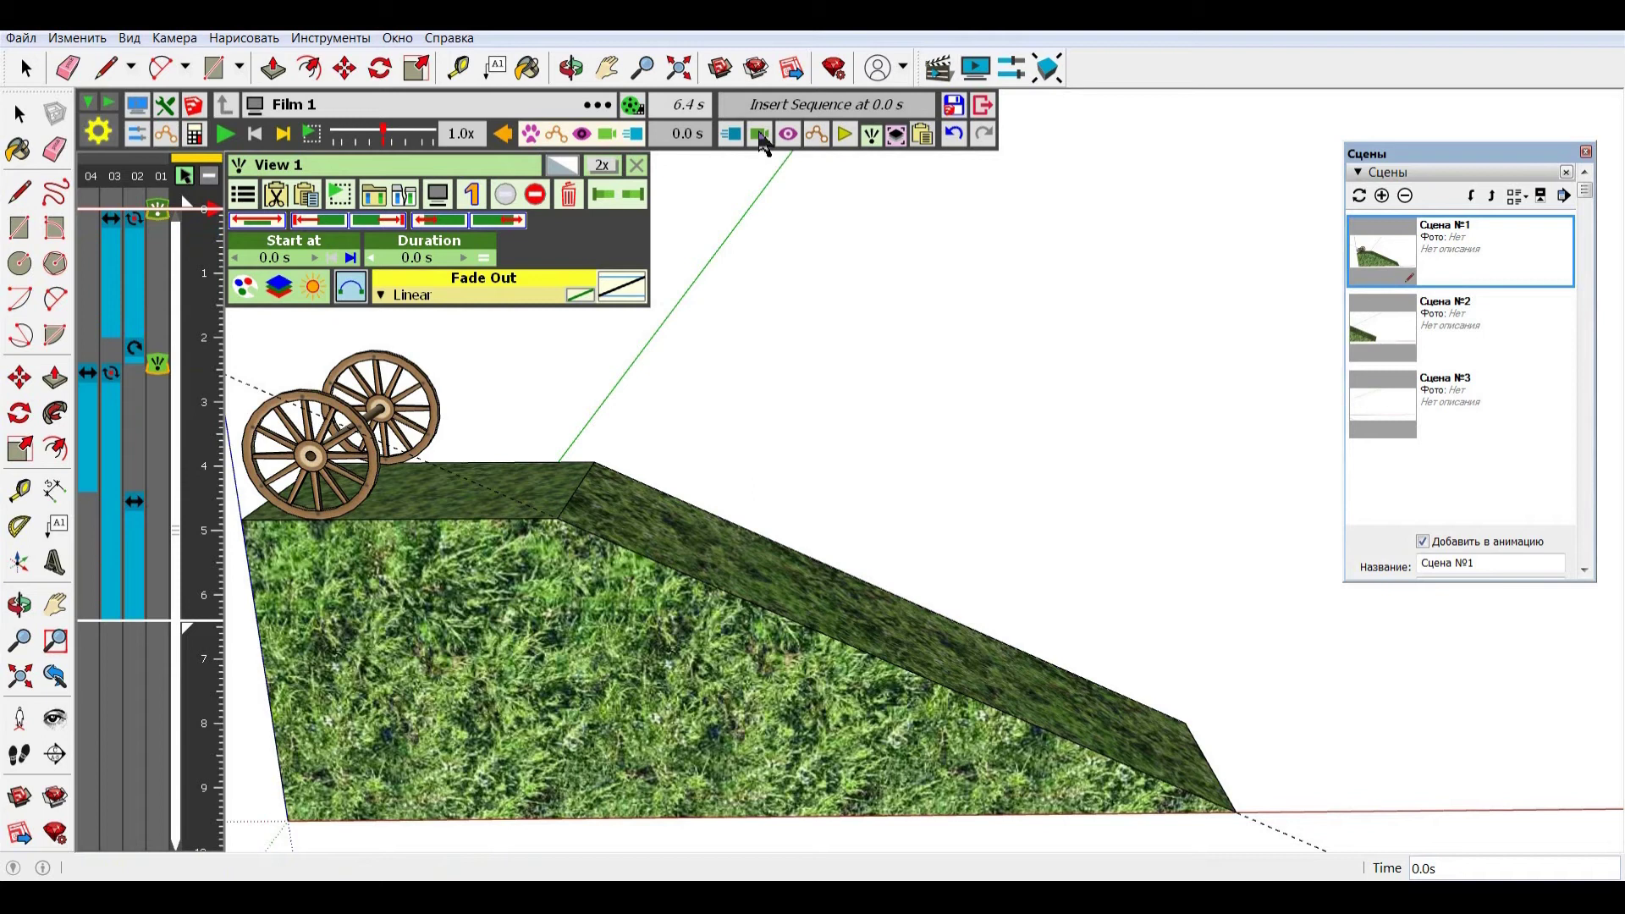
Step: Add a View 2 camera captured from Сцена №2, starting at 4.4 s
click(759, 135)
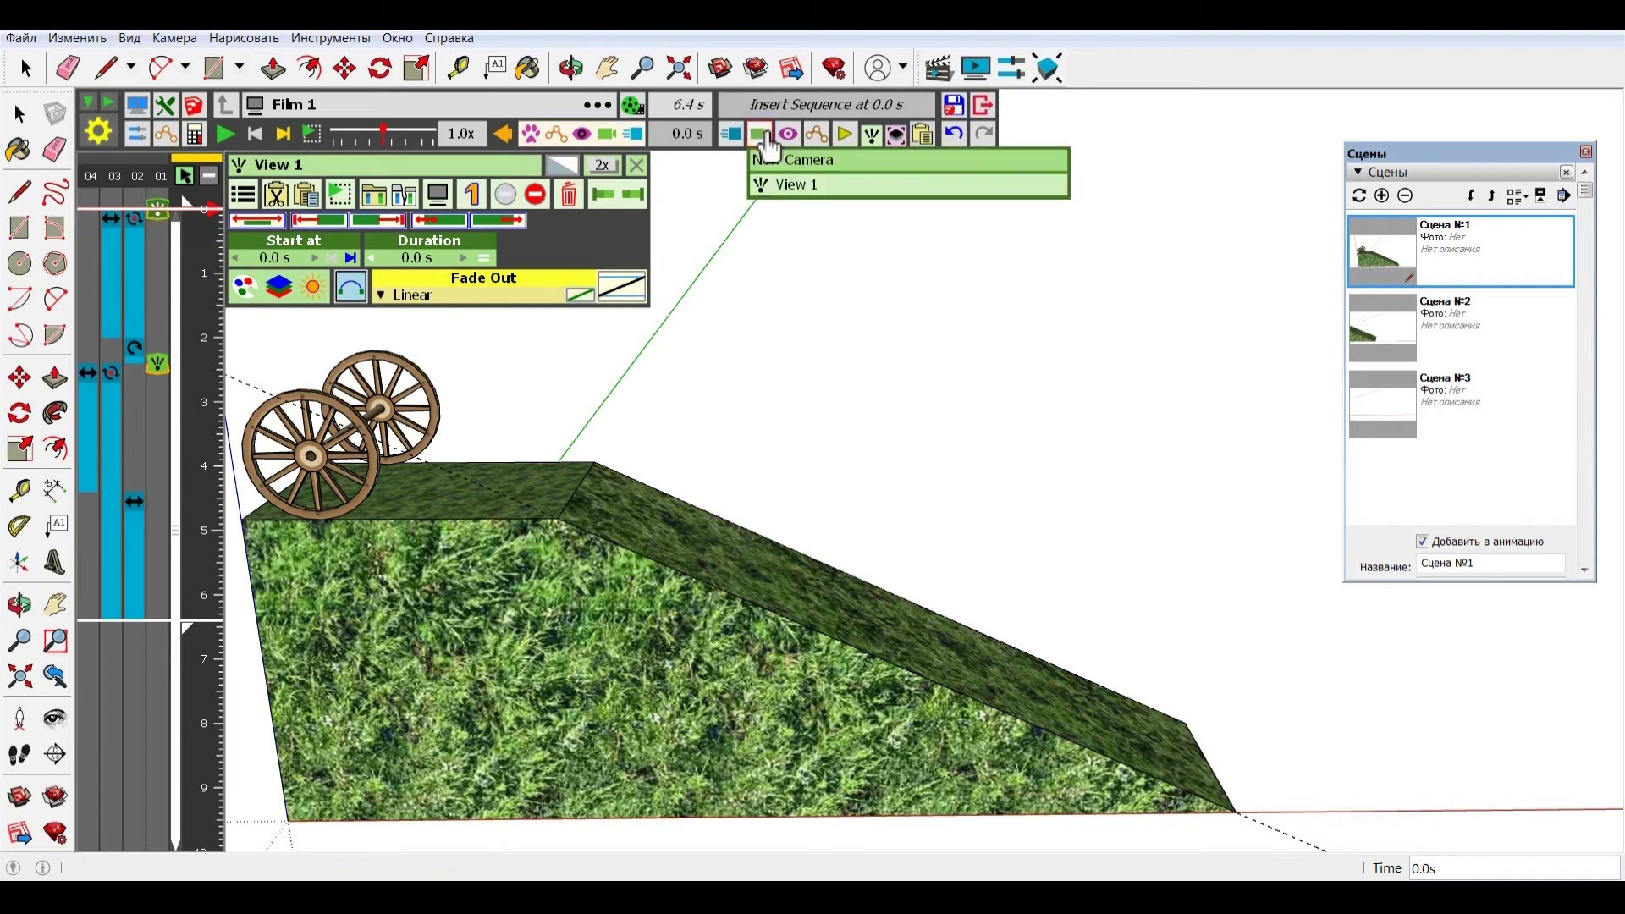
click(776, 163)
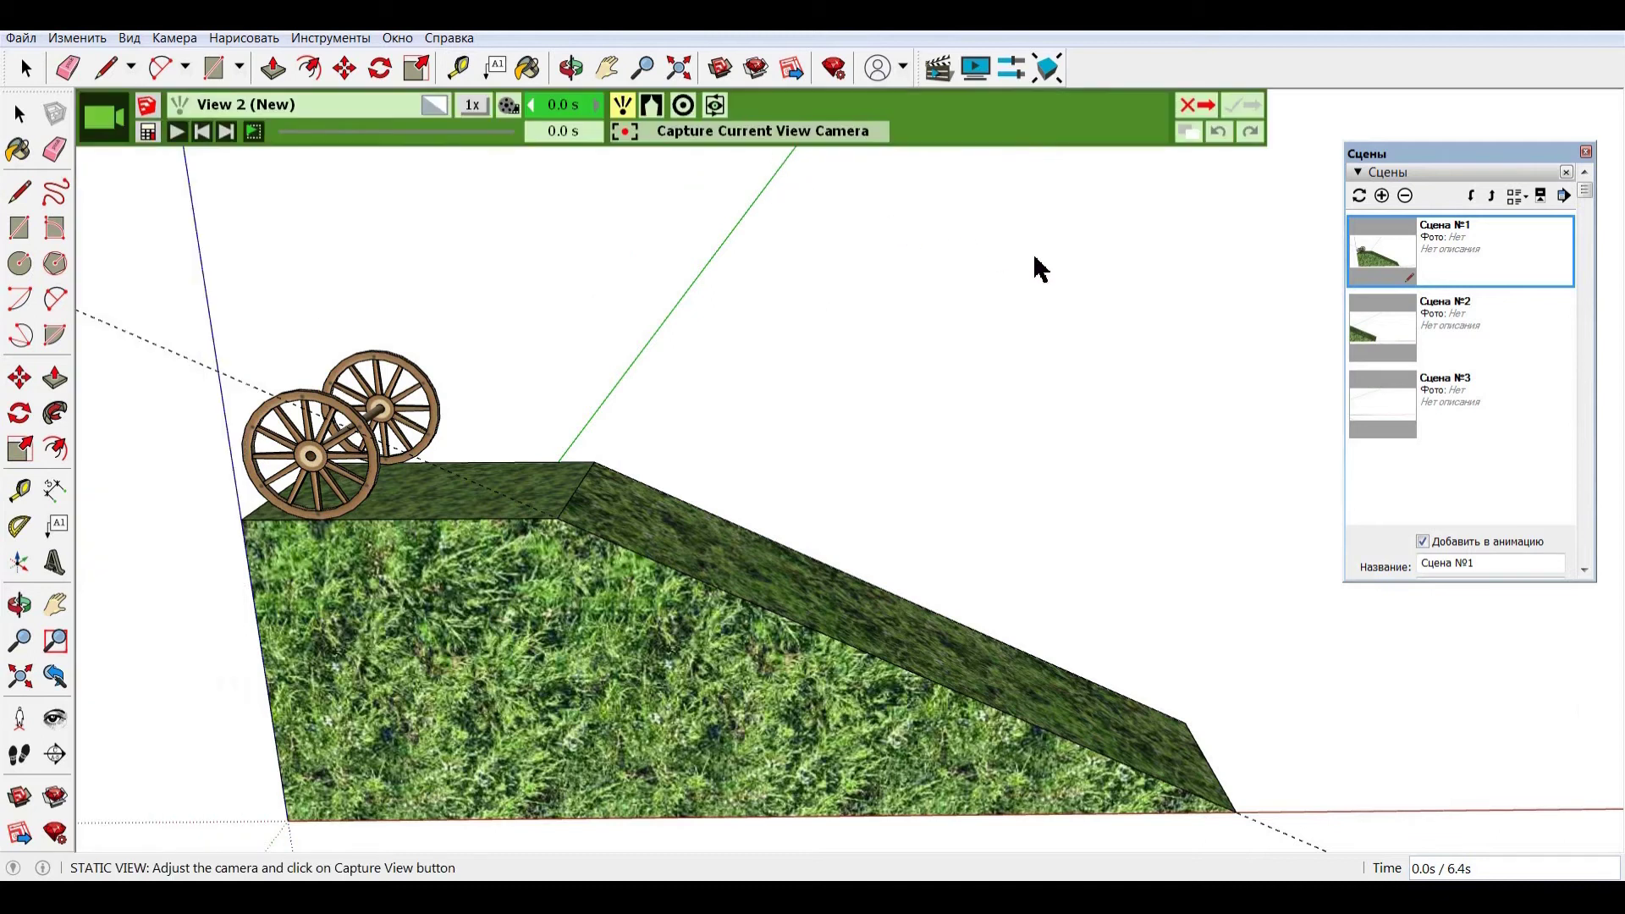
click(1384, 330)
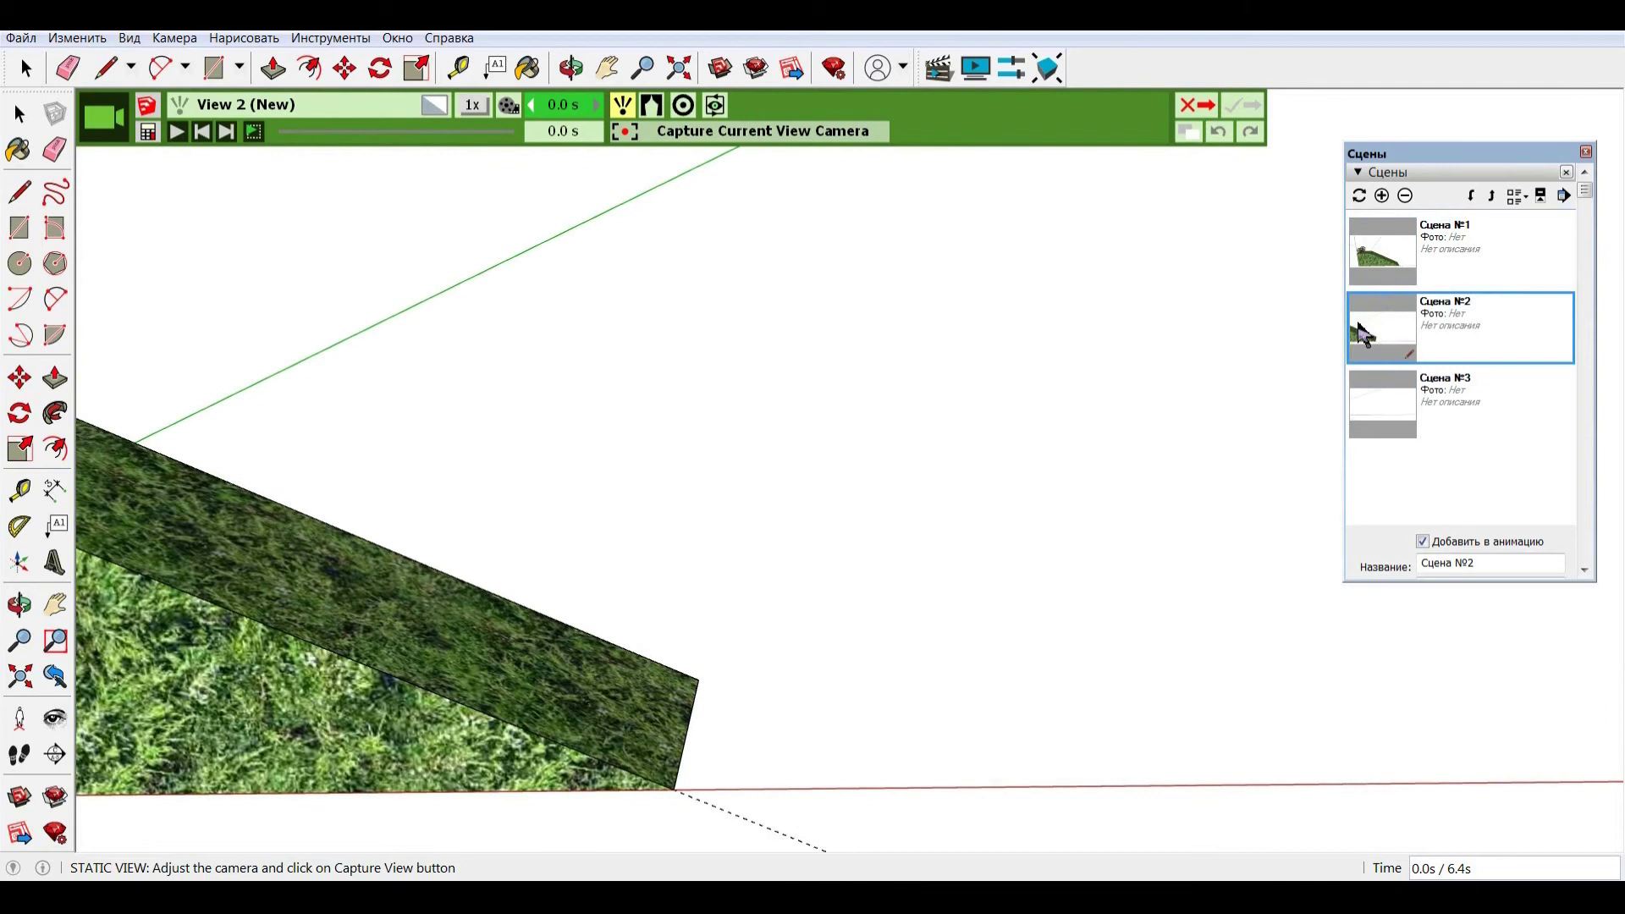
click(722, 138)
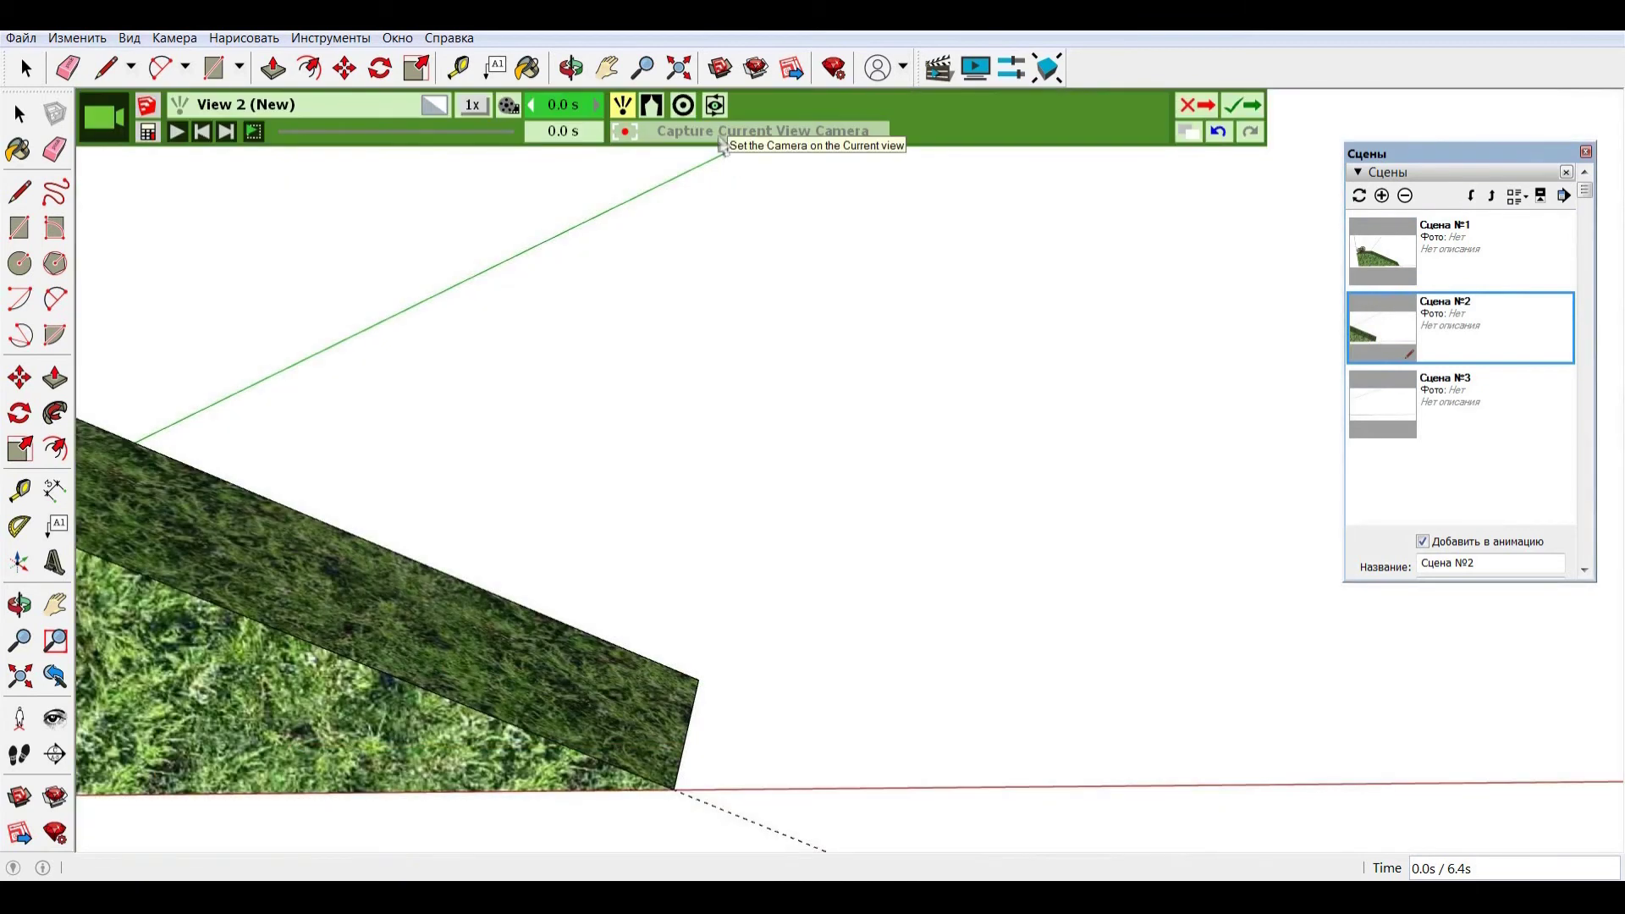
click(1243, 106)
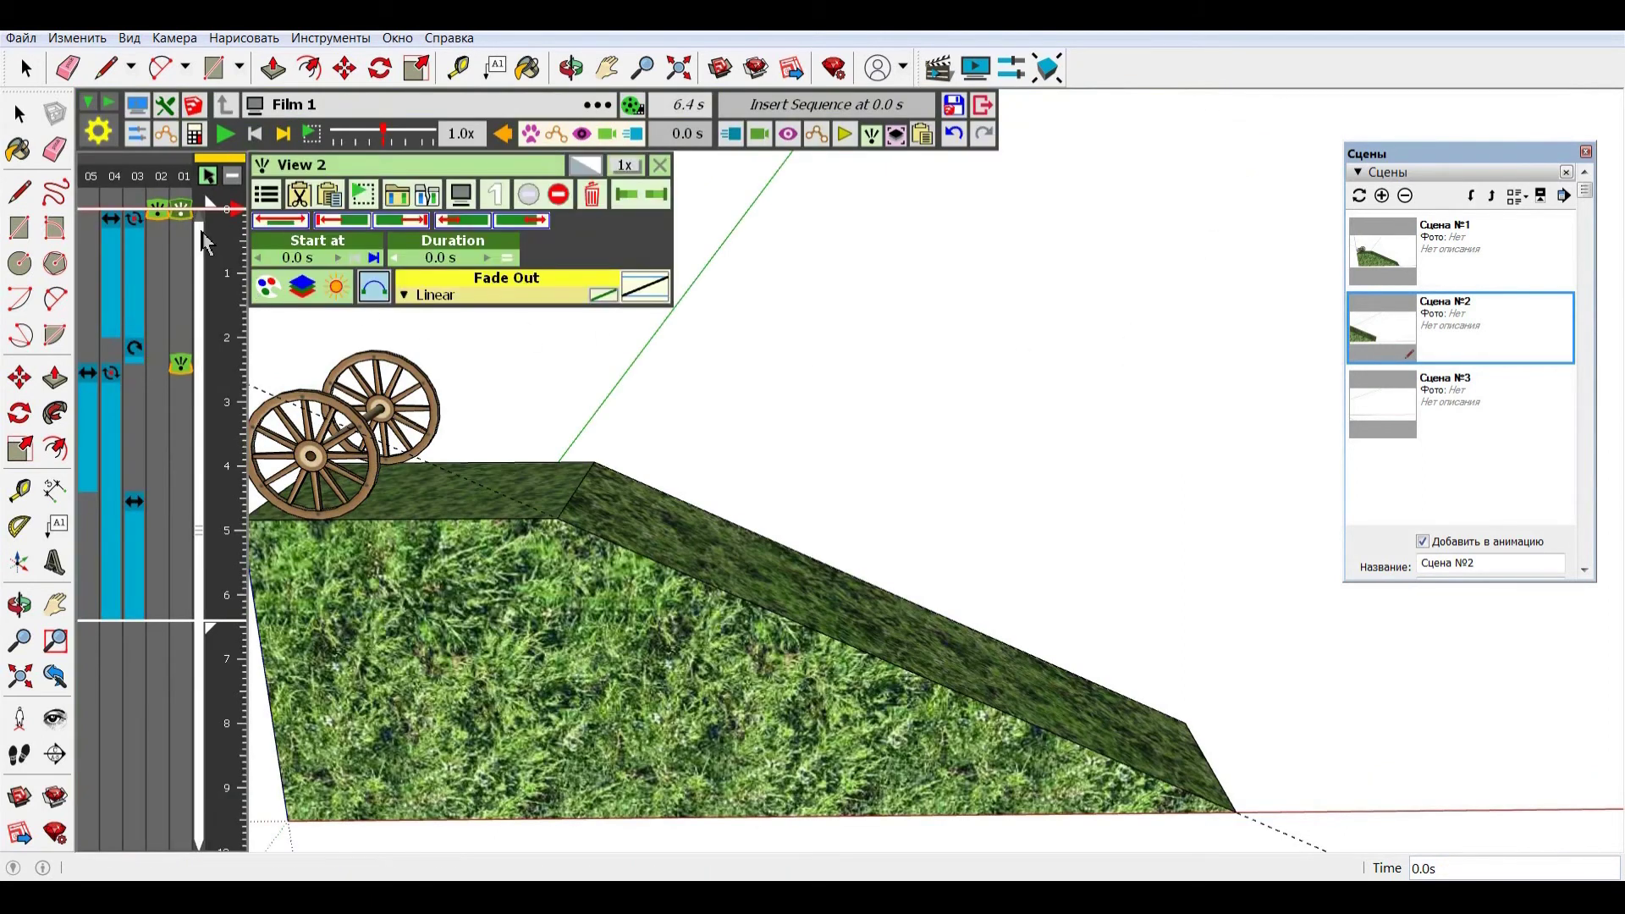
drag(195, 219, 185, 499)
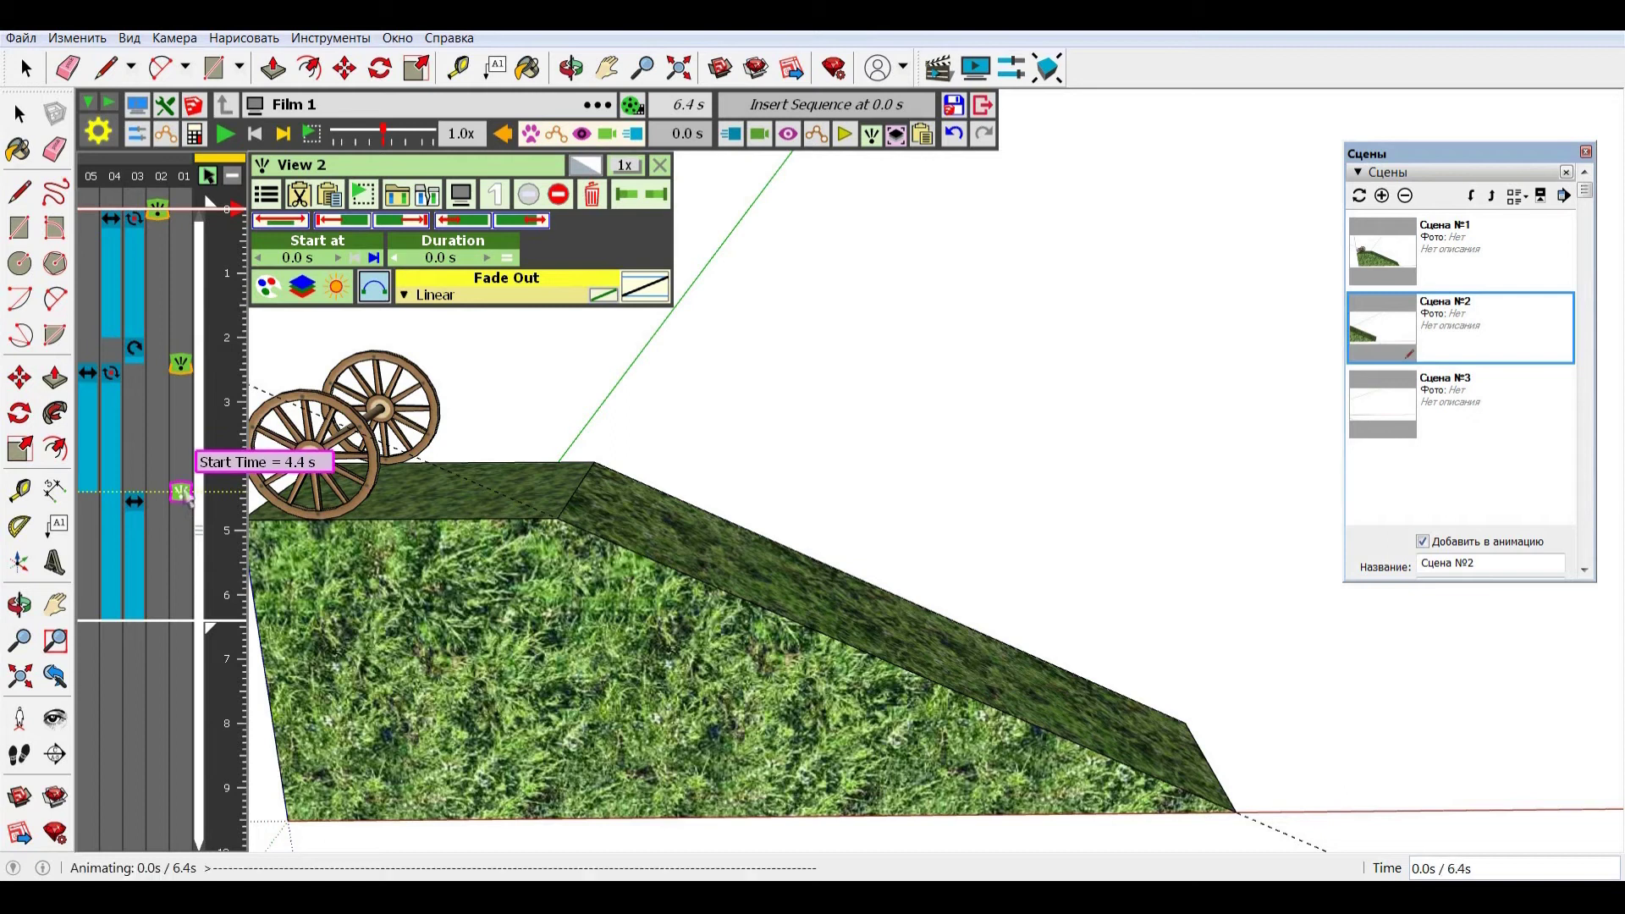
drag(185, 499, 182, 492)
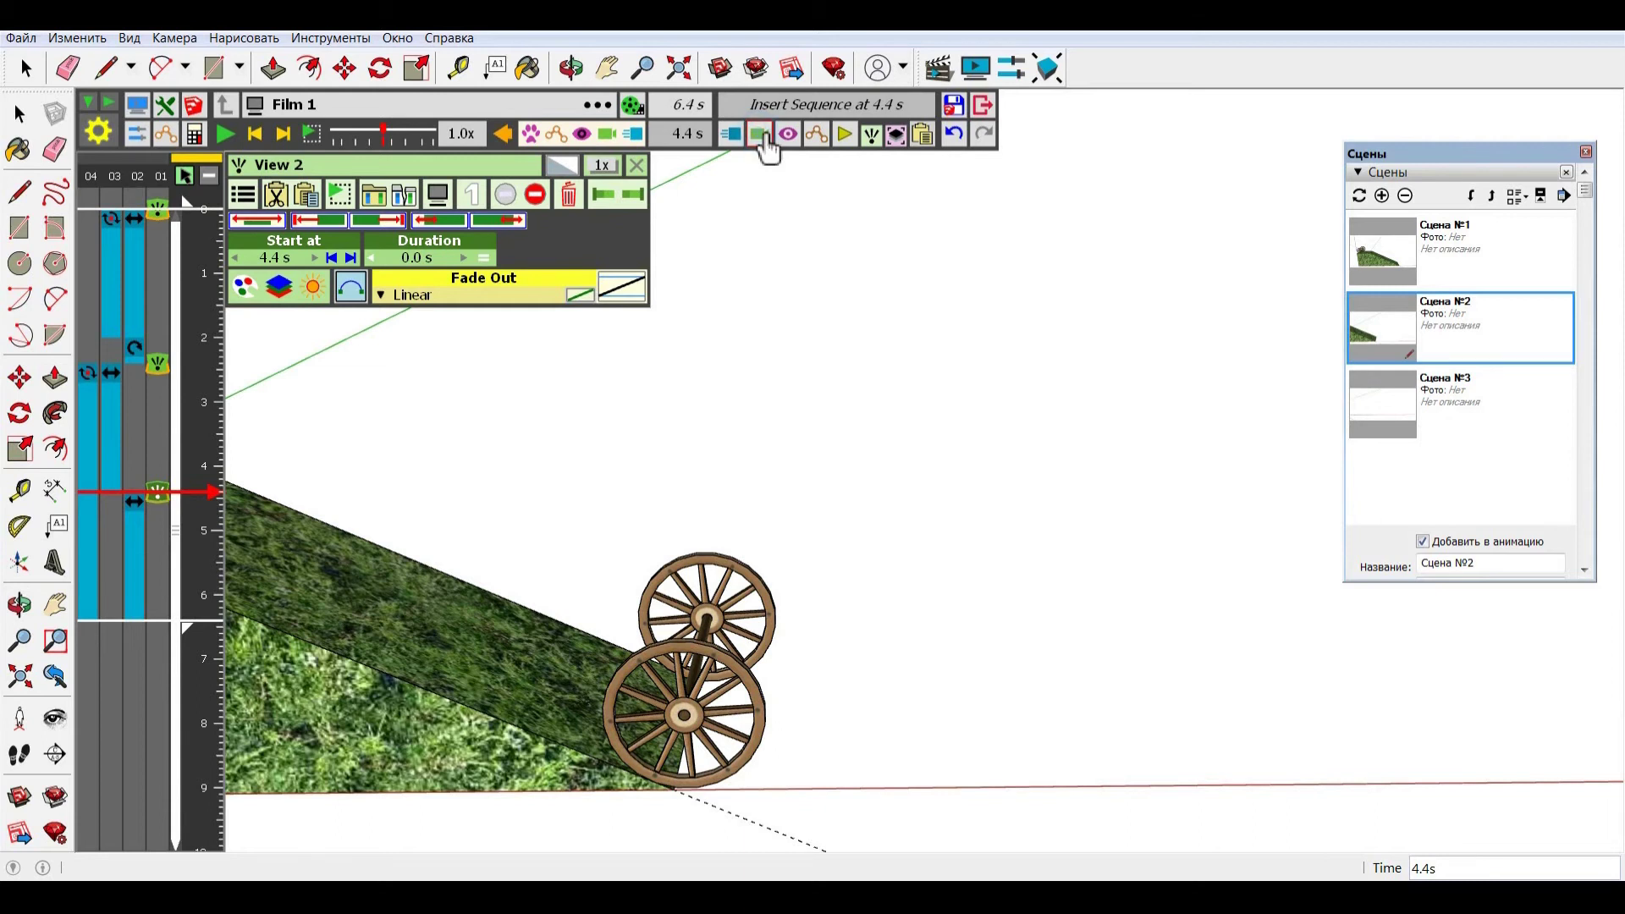
Step: Add a View 3 camera captured from the Сцена №3 empty-ground viewpoint
click(764, 140)
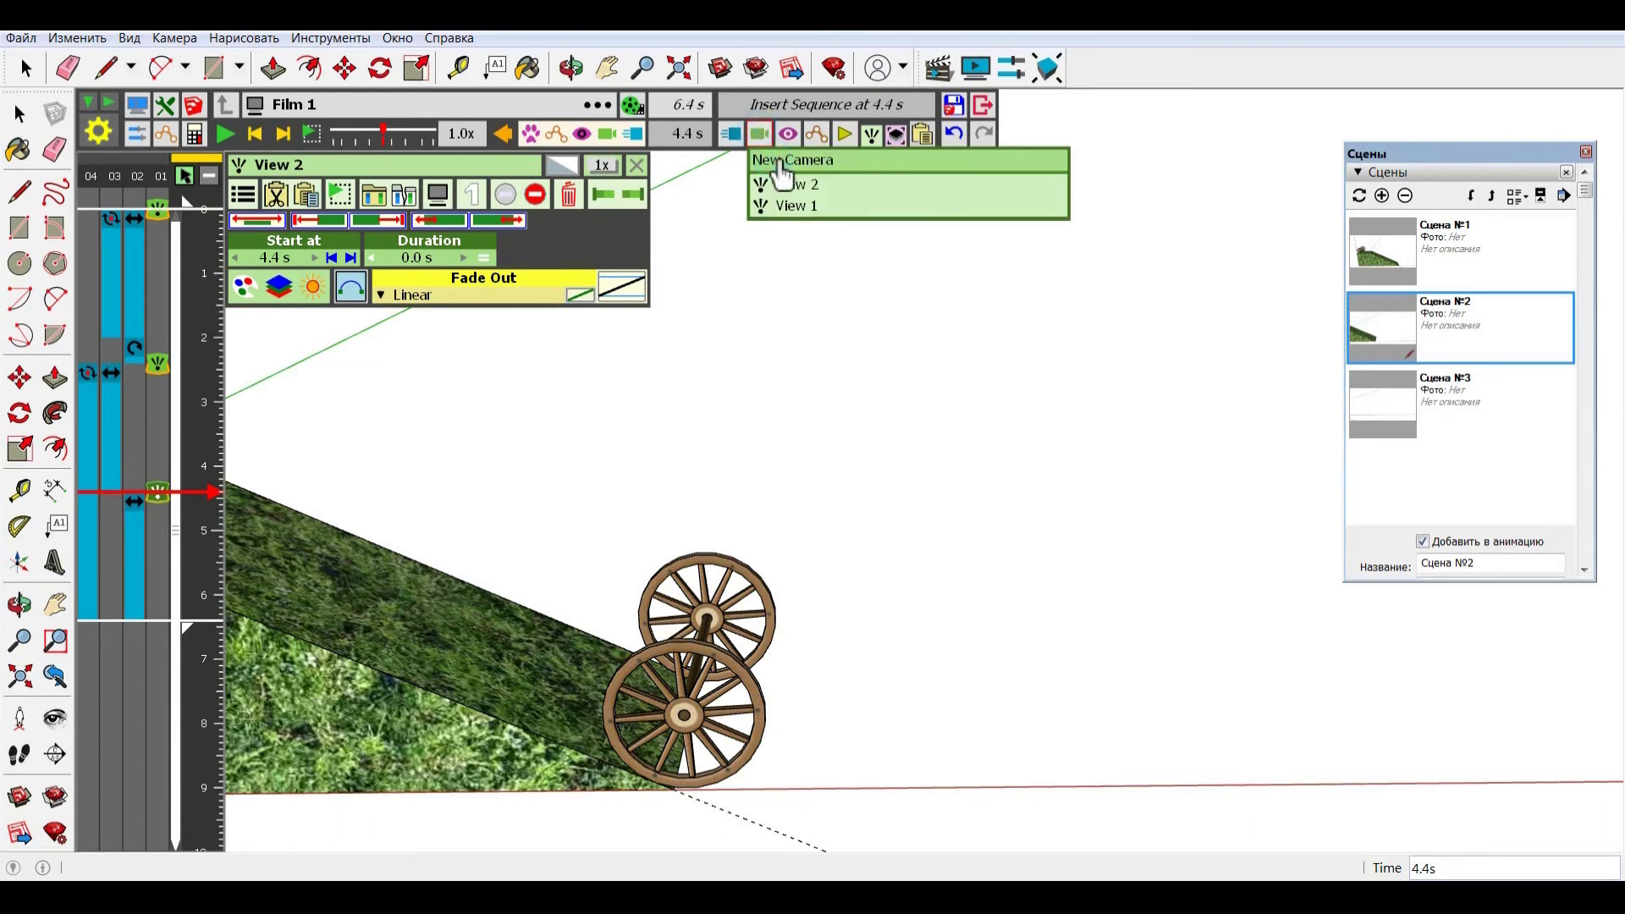
click(782, 163)
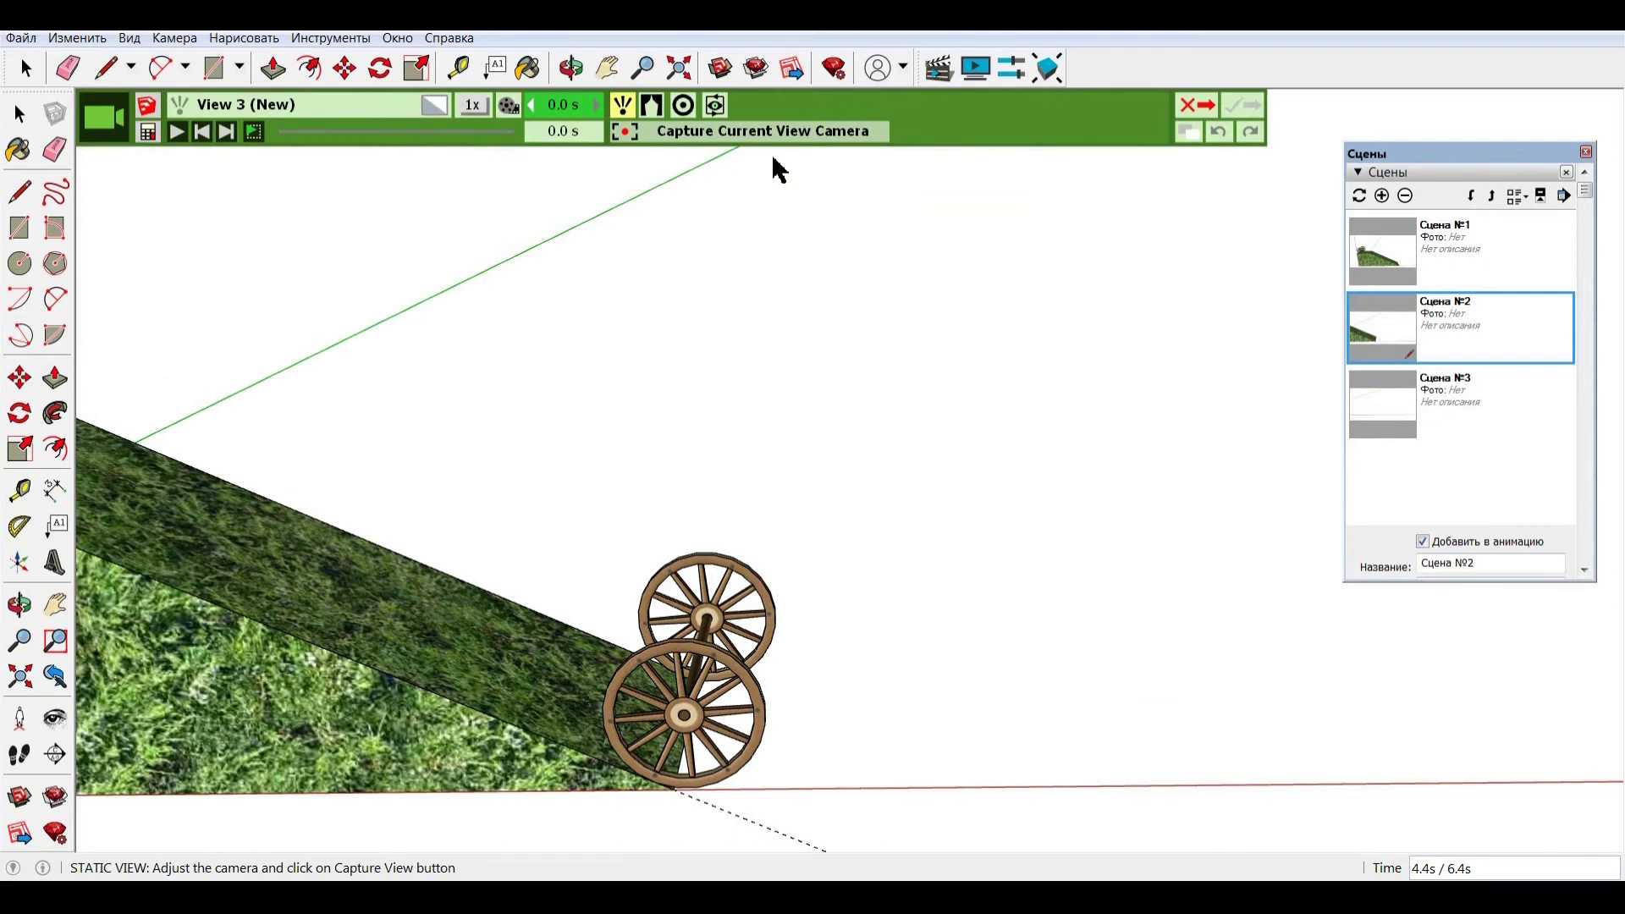
click(1409, 413)
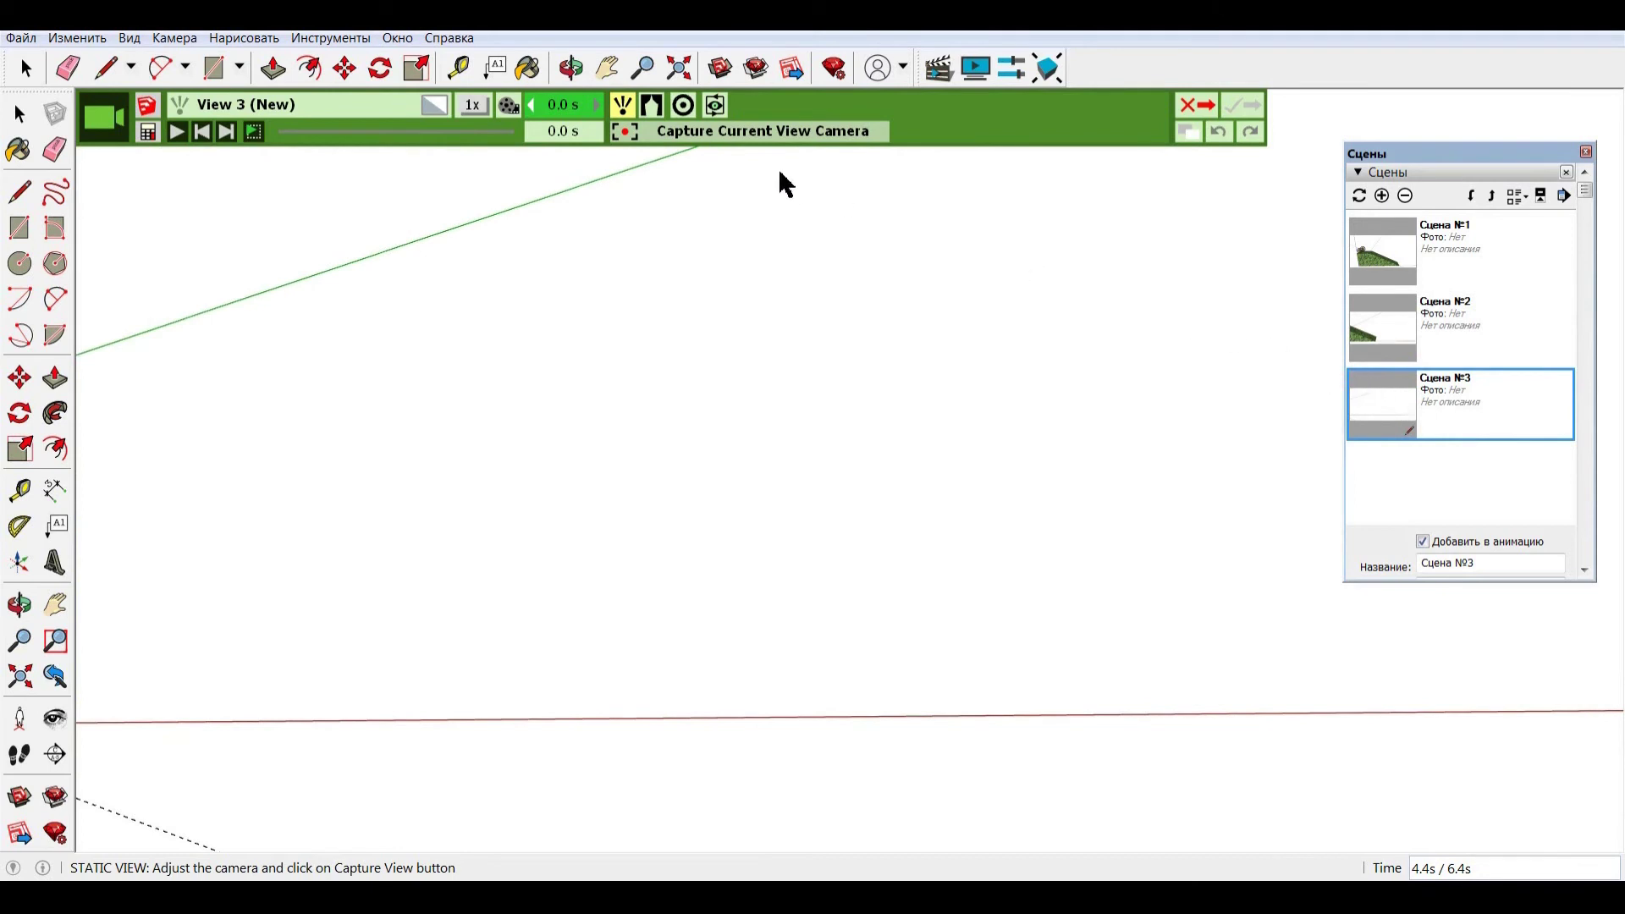
click(748, 134)
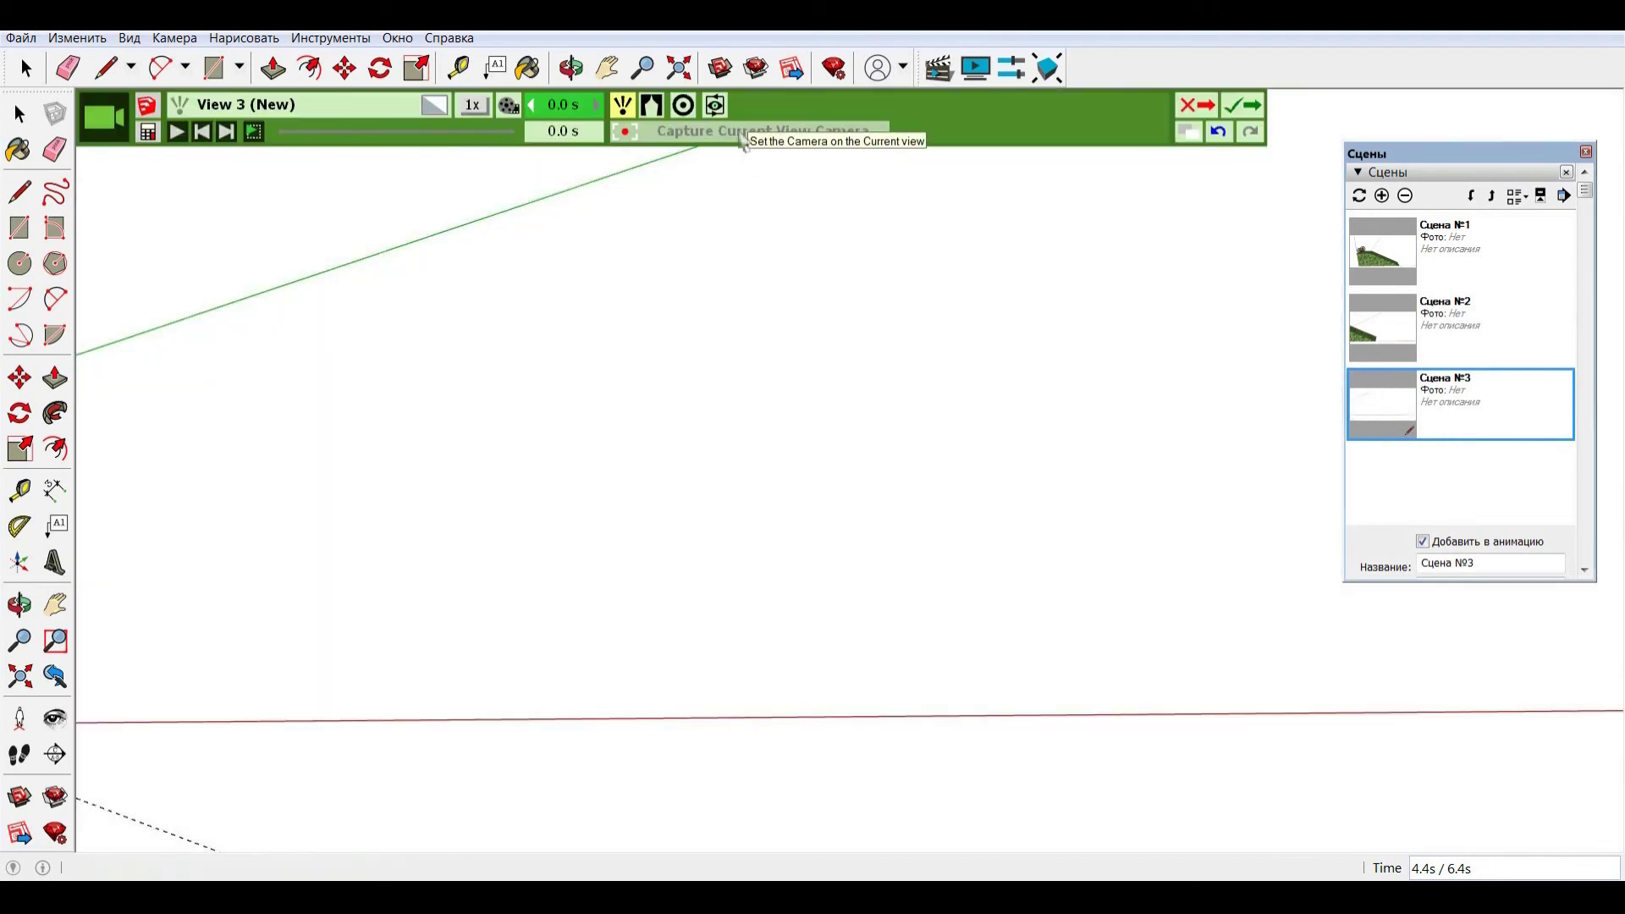
click(1242, 105)
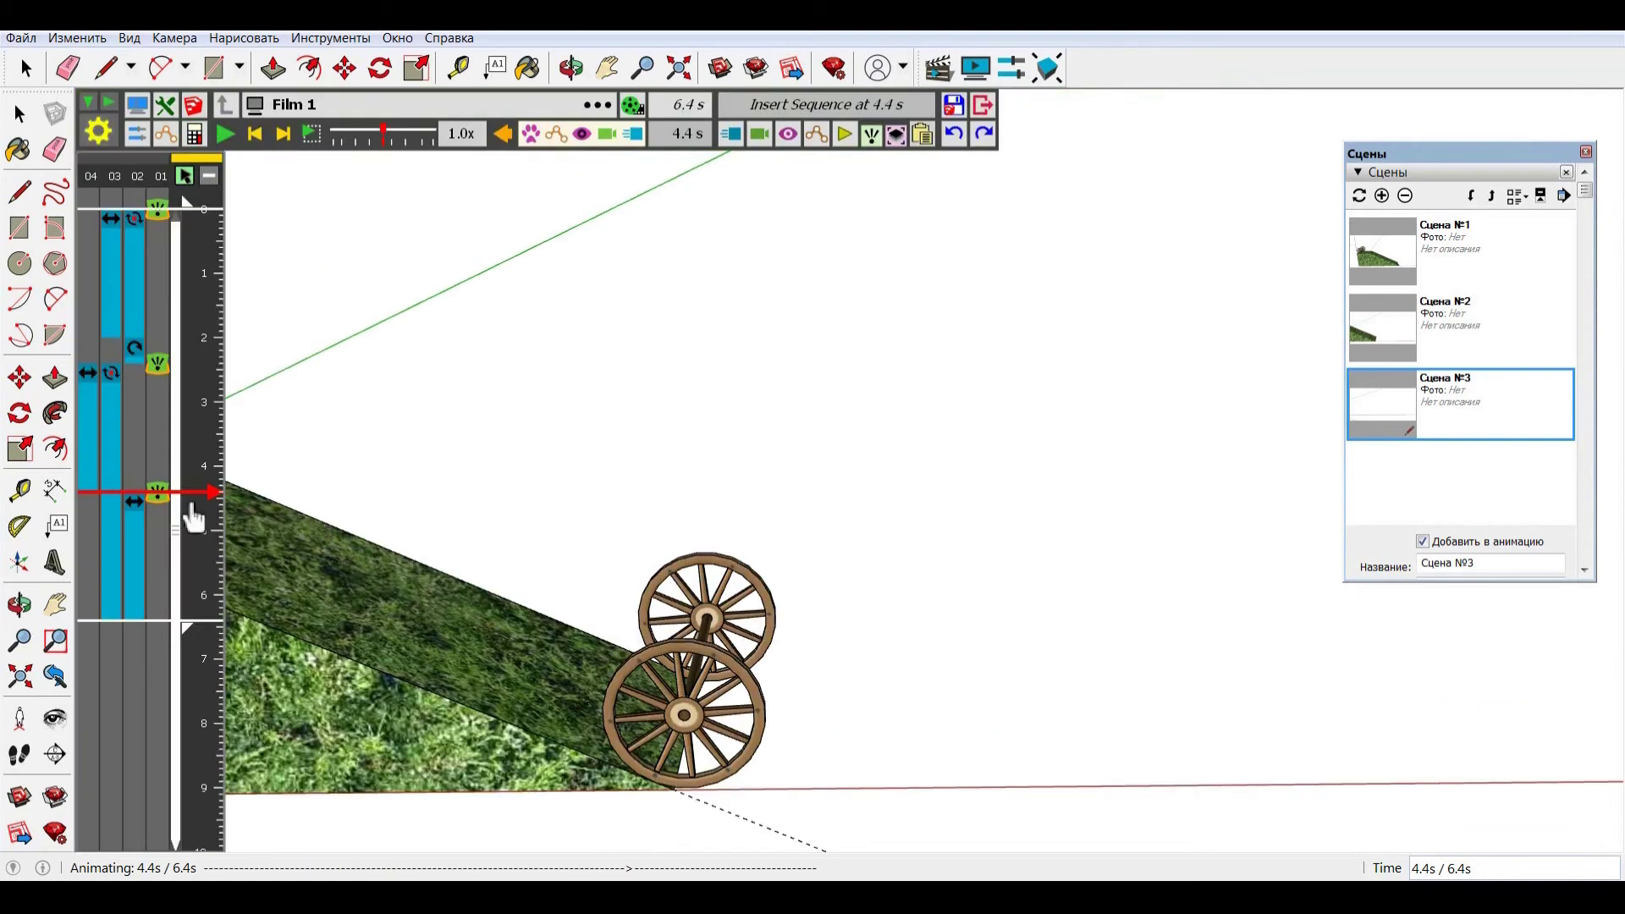
click(188, 507)
Step: Move View 3 to about 6.2 s and select all timeline elements
mouse_move(184, 497)
mouse_down()
mouse_move(184, 624)
mouse_move(185, 606)
mouse_up()
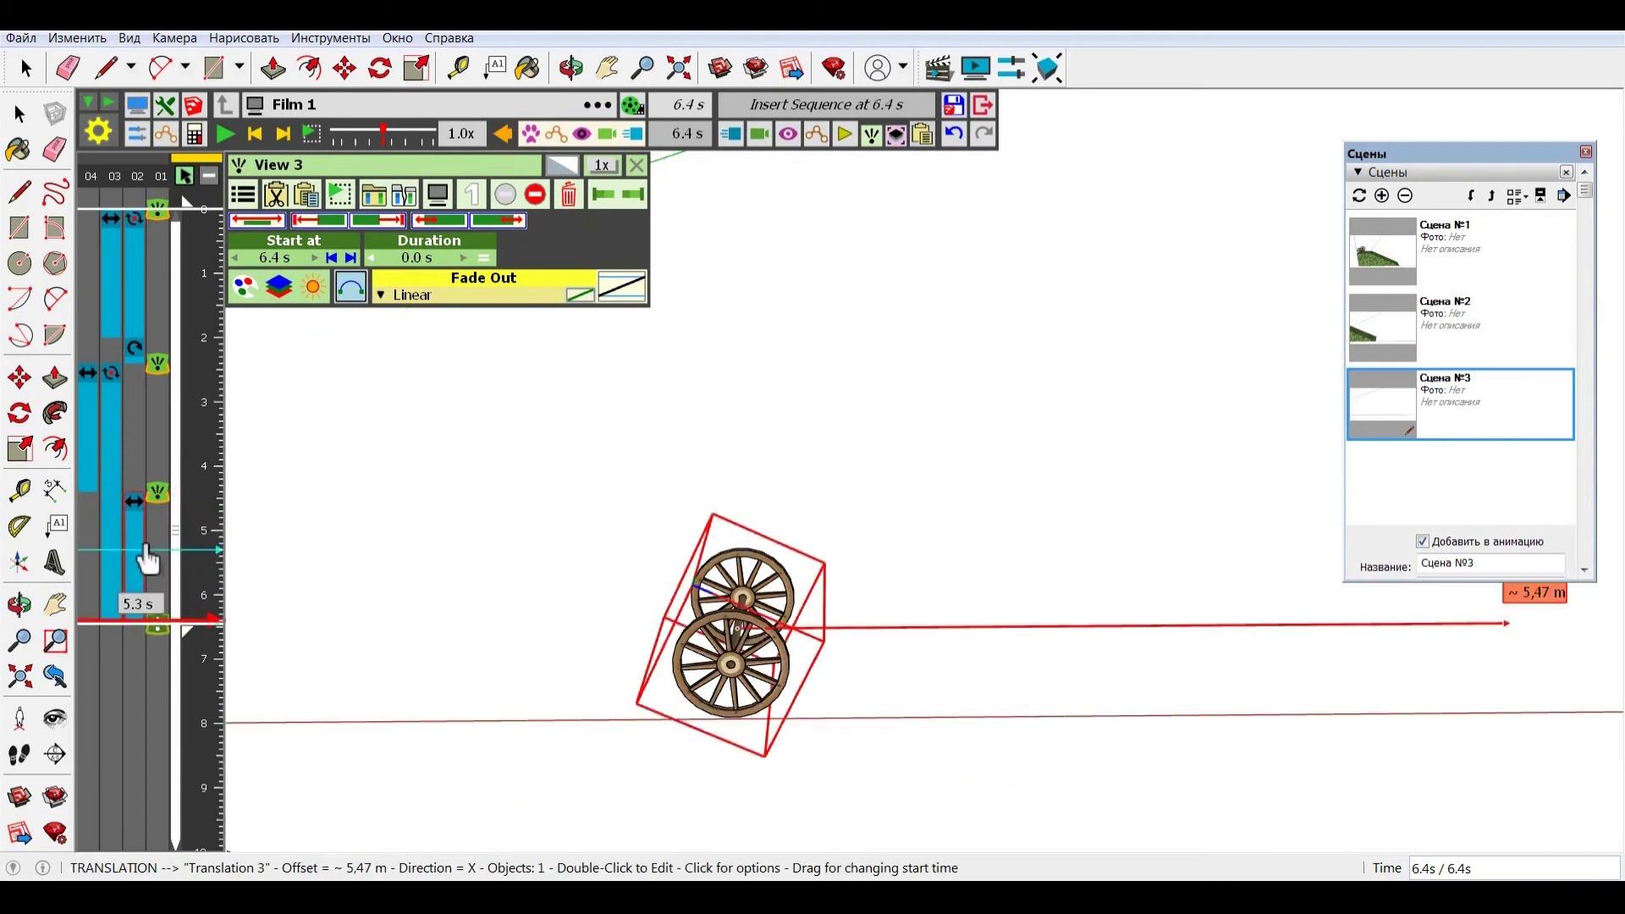
click(135, 542)
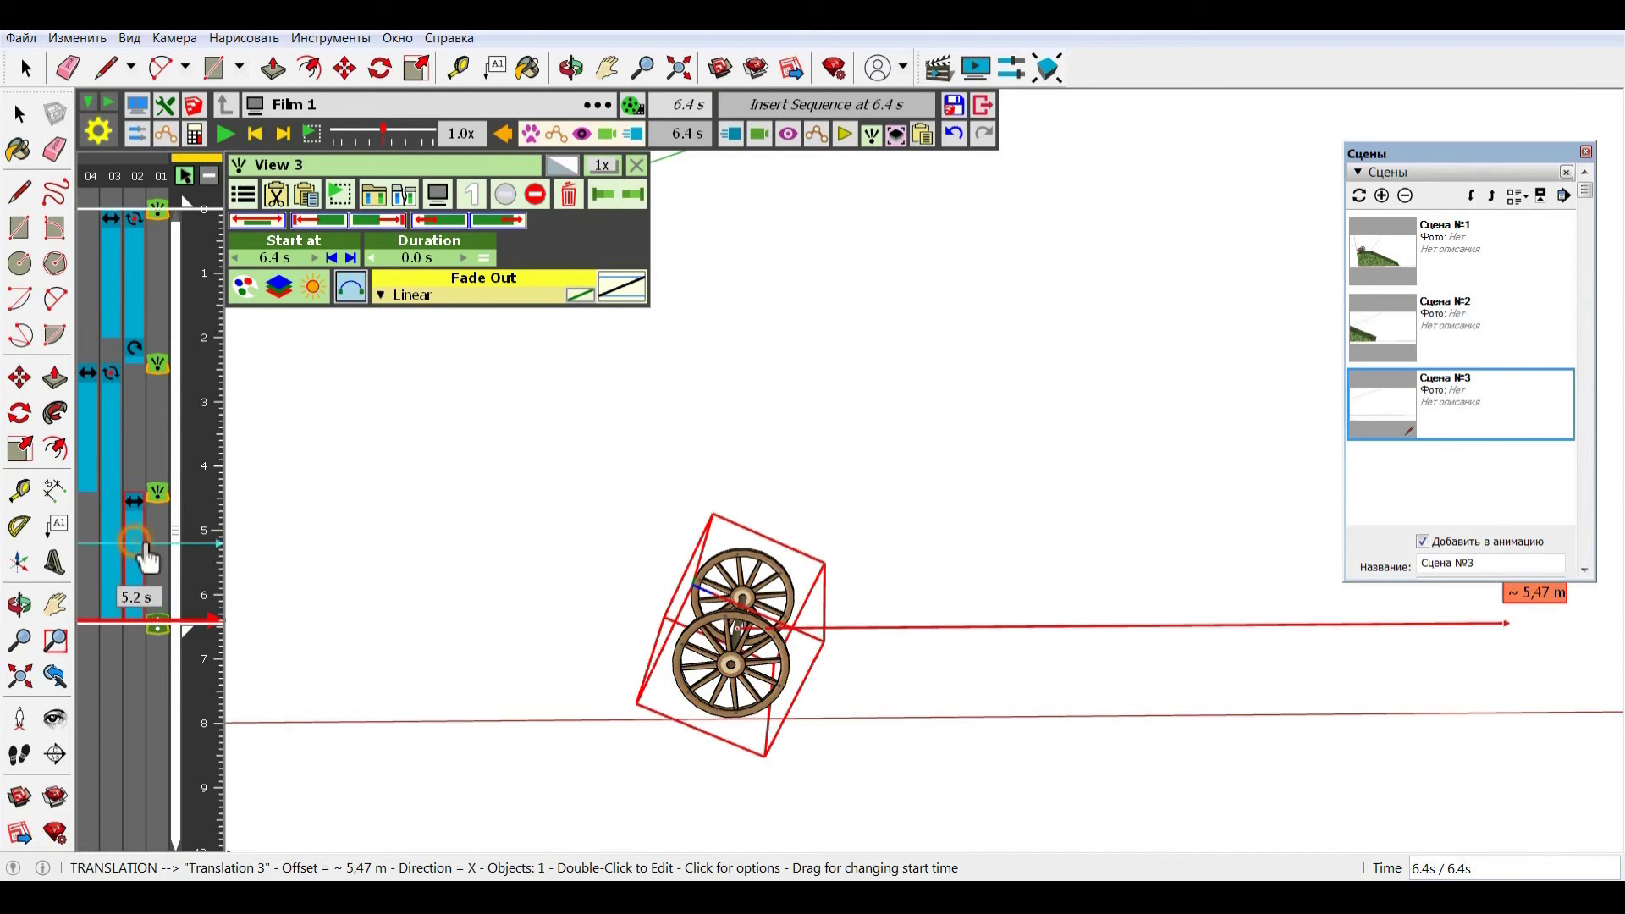
right_click(140, 546)
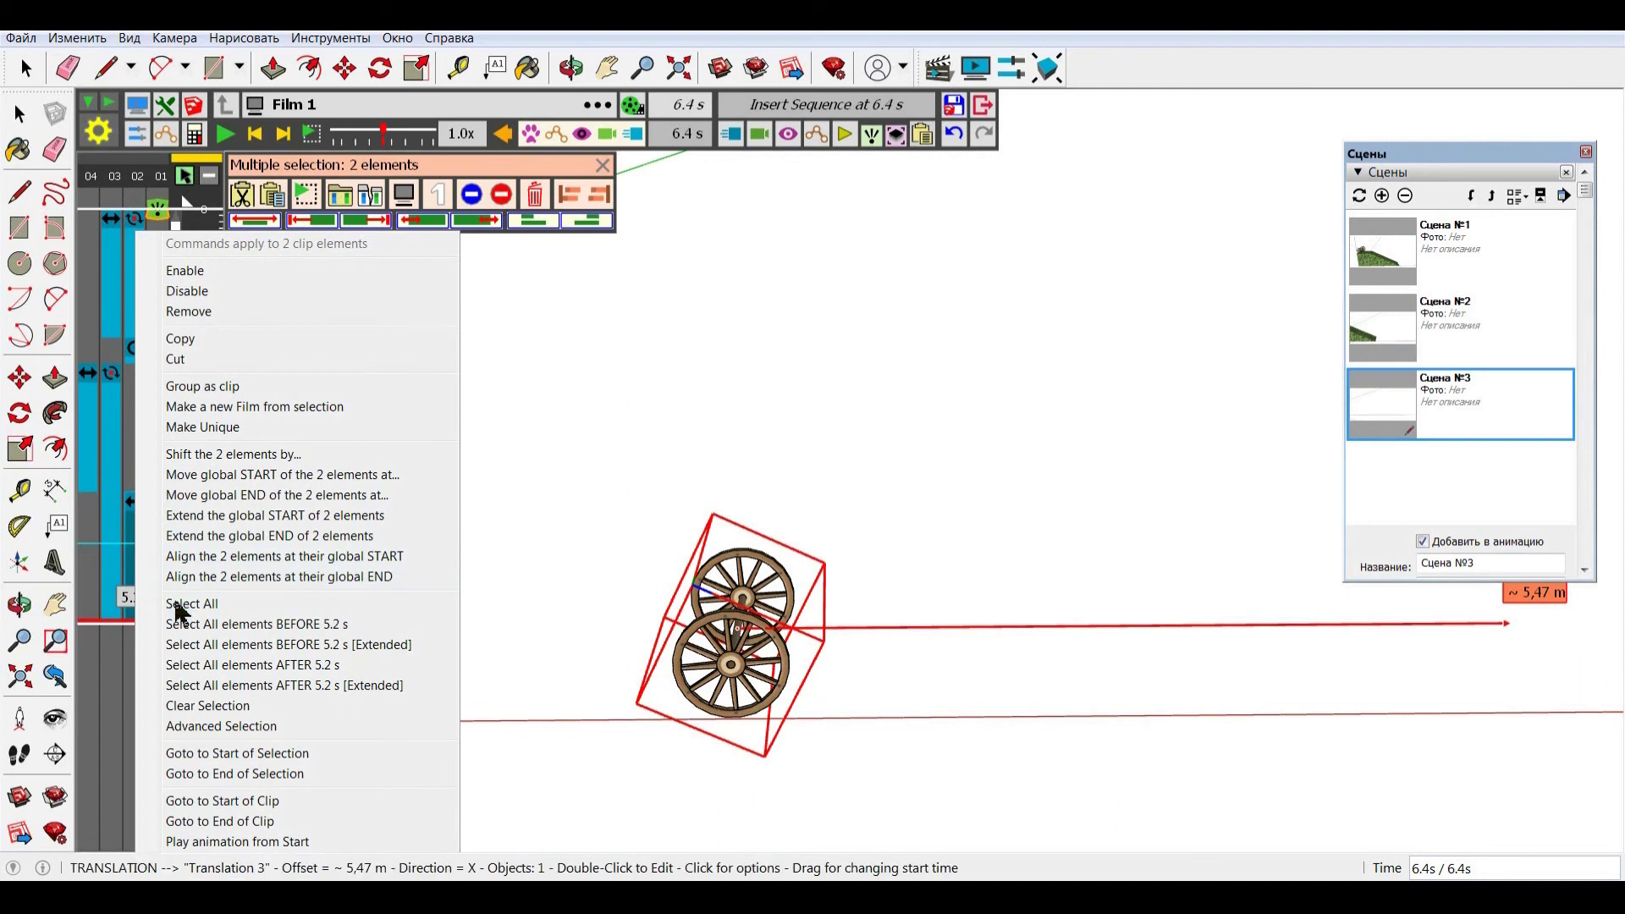
click(181, 603)
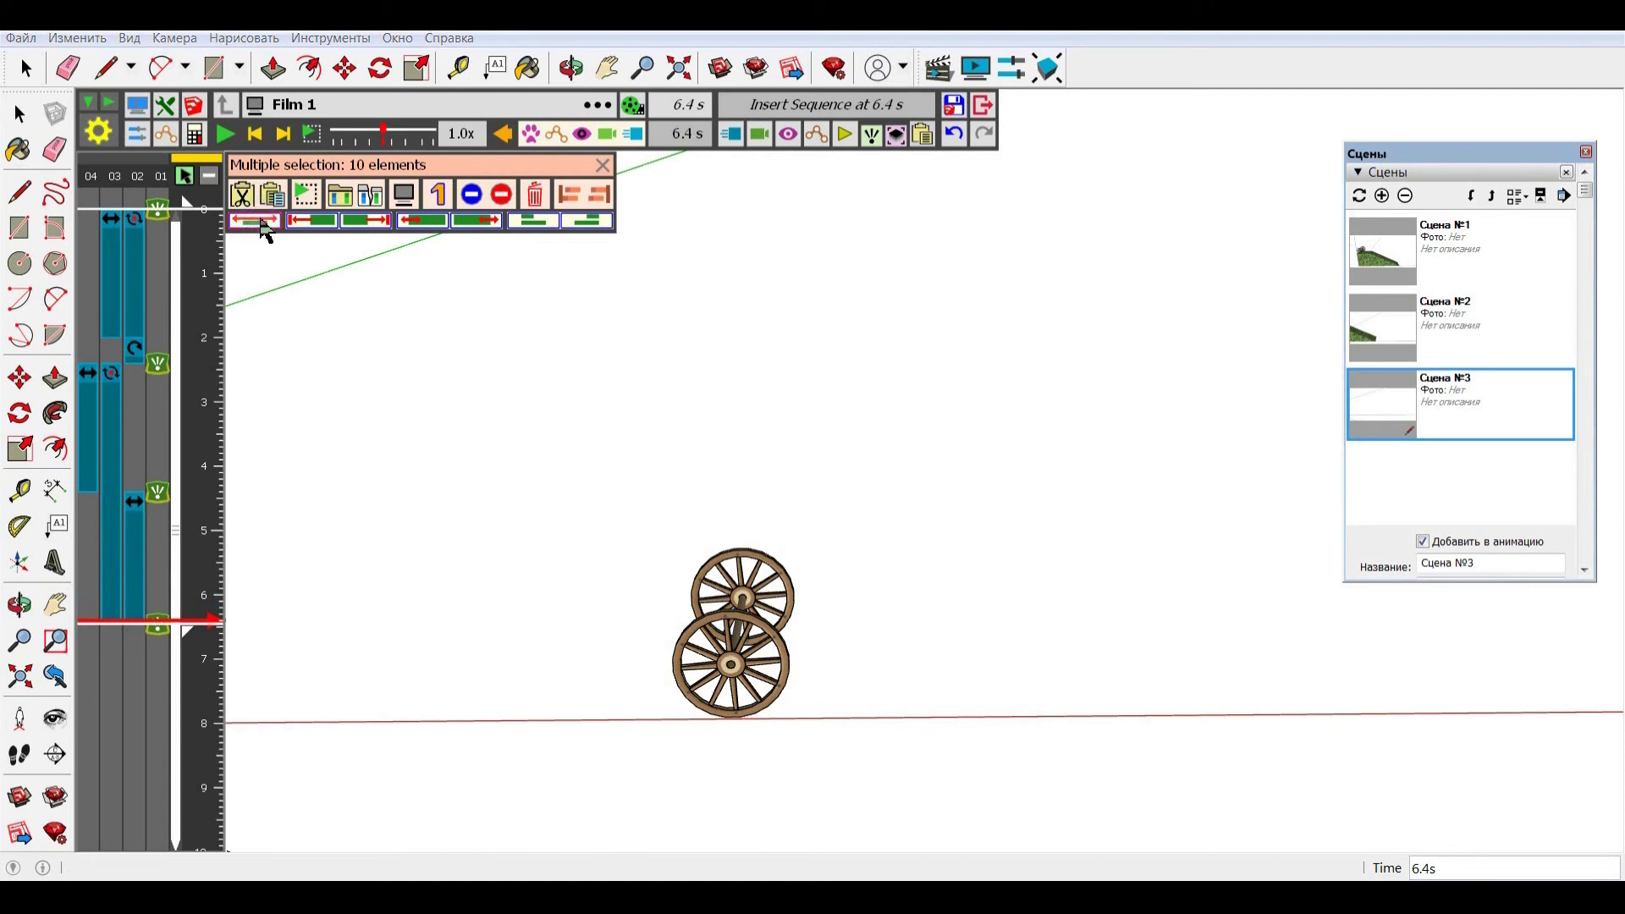
Step: Shift all ten elements 1.0 s later, then switch to Сцена №1 and close Scenes
click(264, 223)
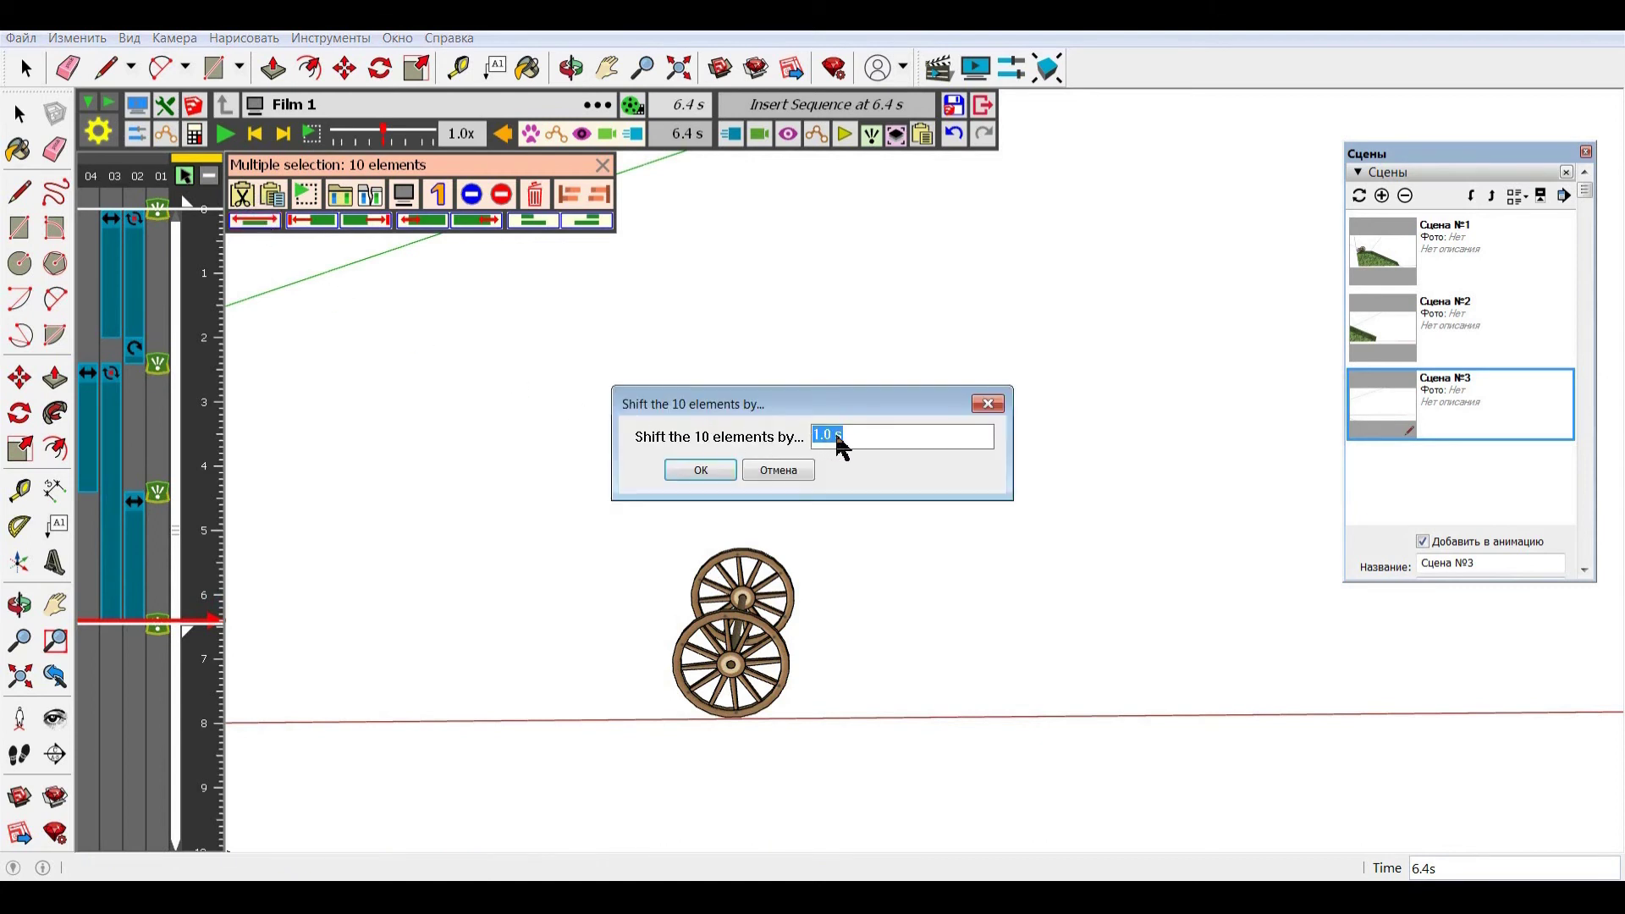
click(732, 471)
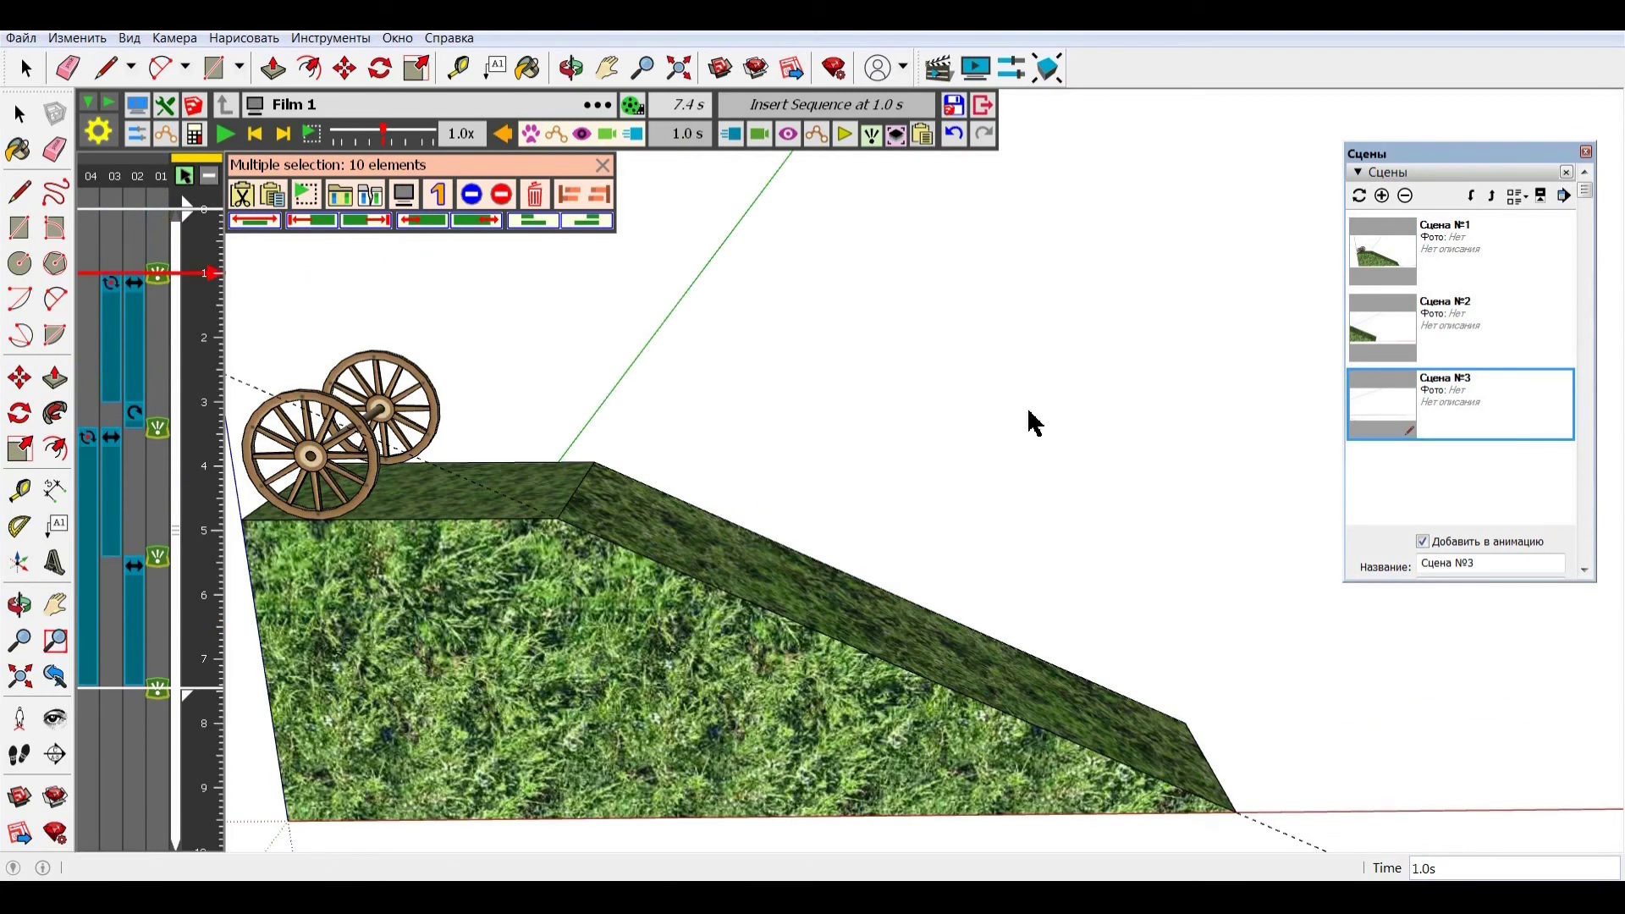
click(1459, 245)
click(1585, 153)
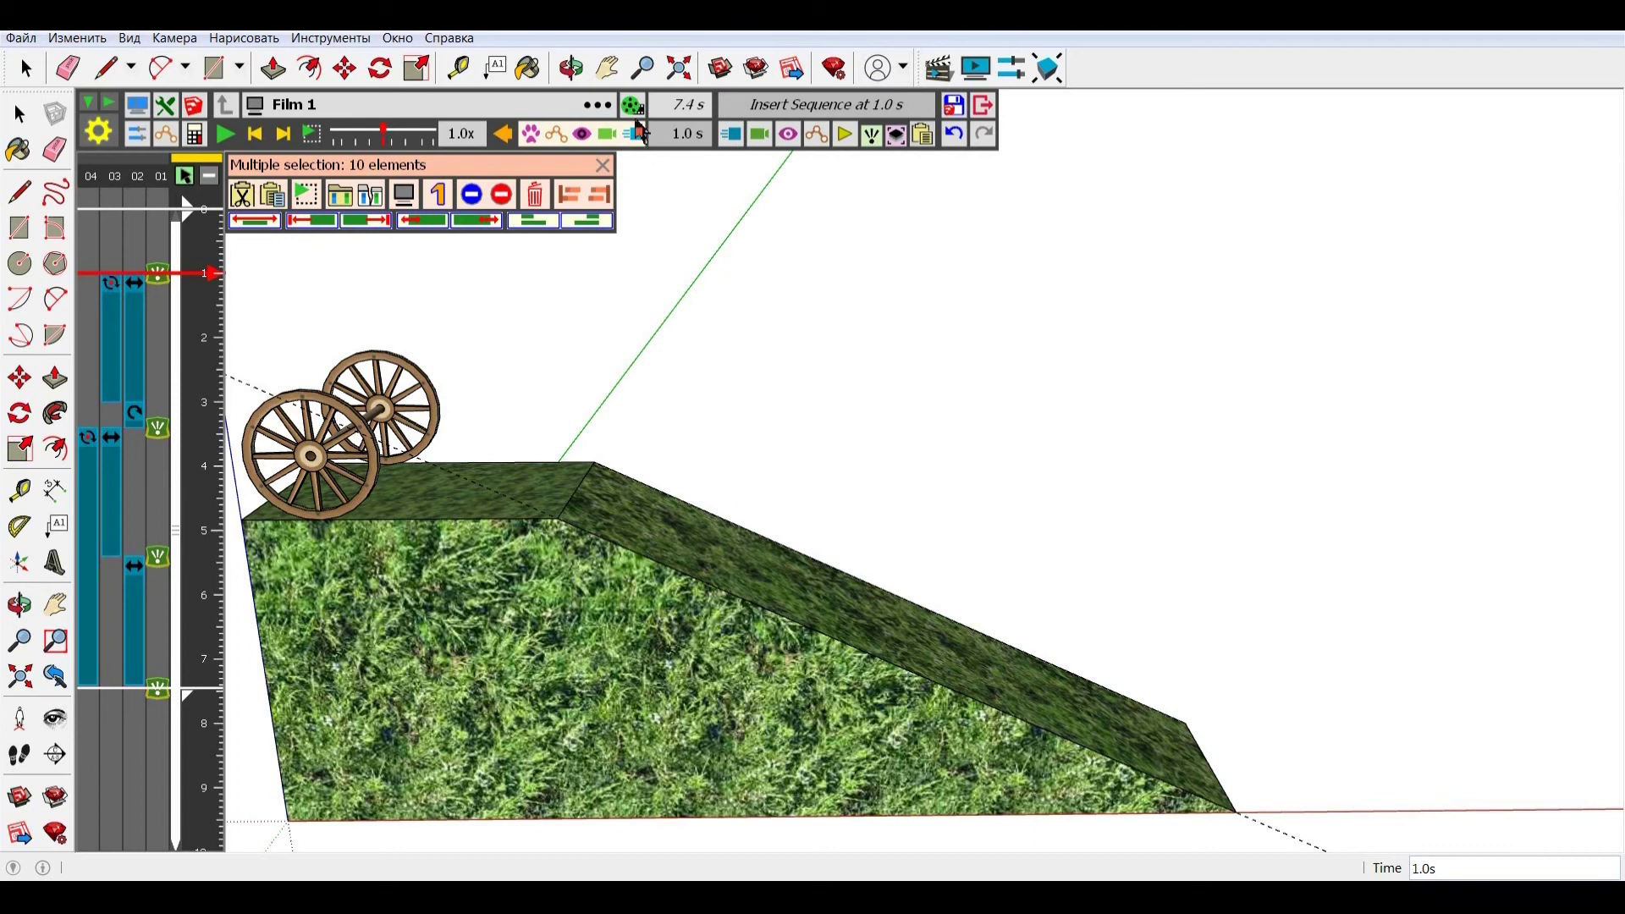
Step: Open the Generate Video settings, shorten the window, and preview the film
click(631, 107)
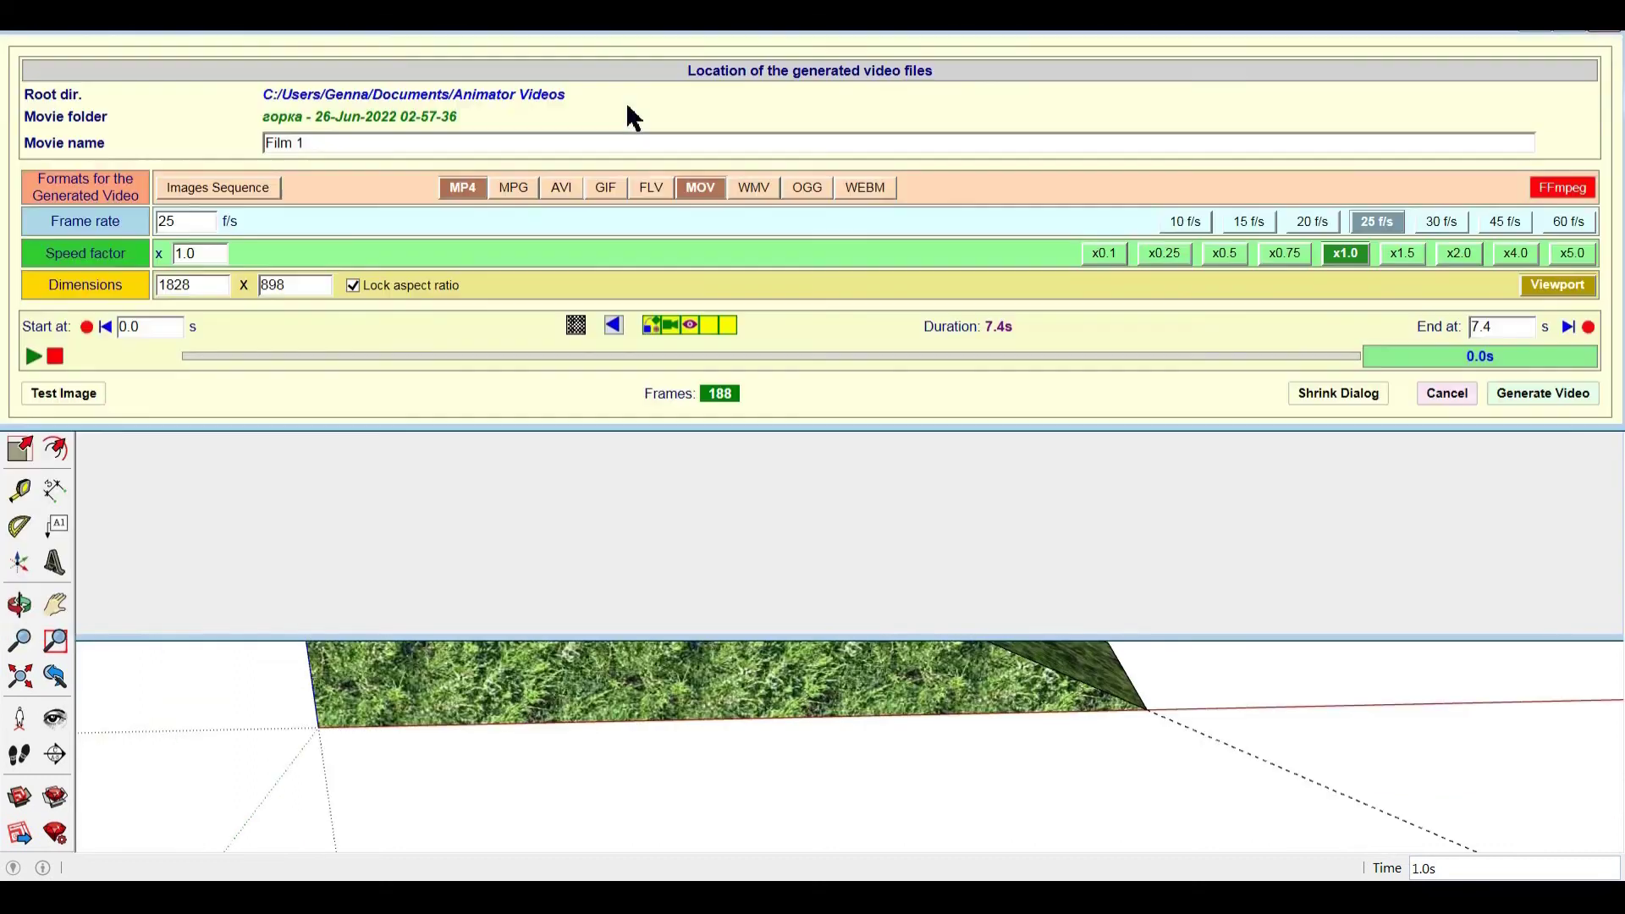
drag(680, 429, 701, 303)
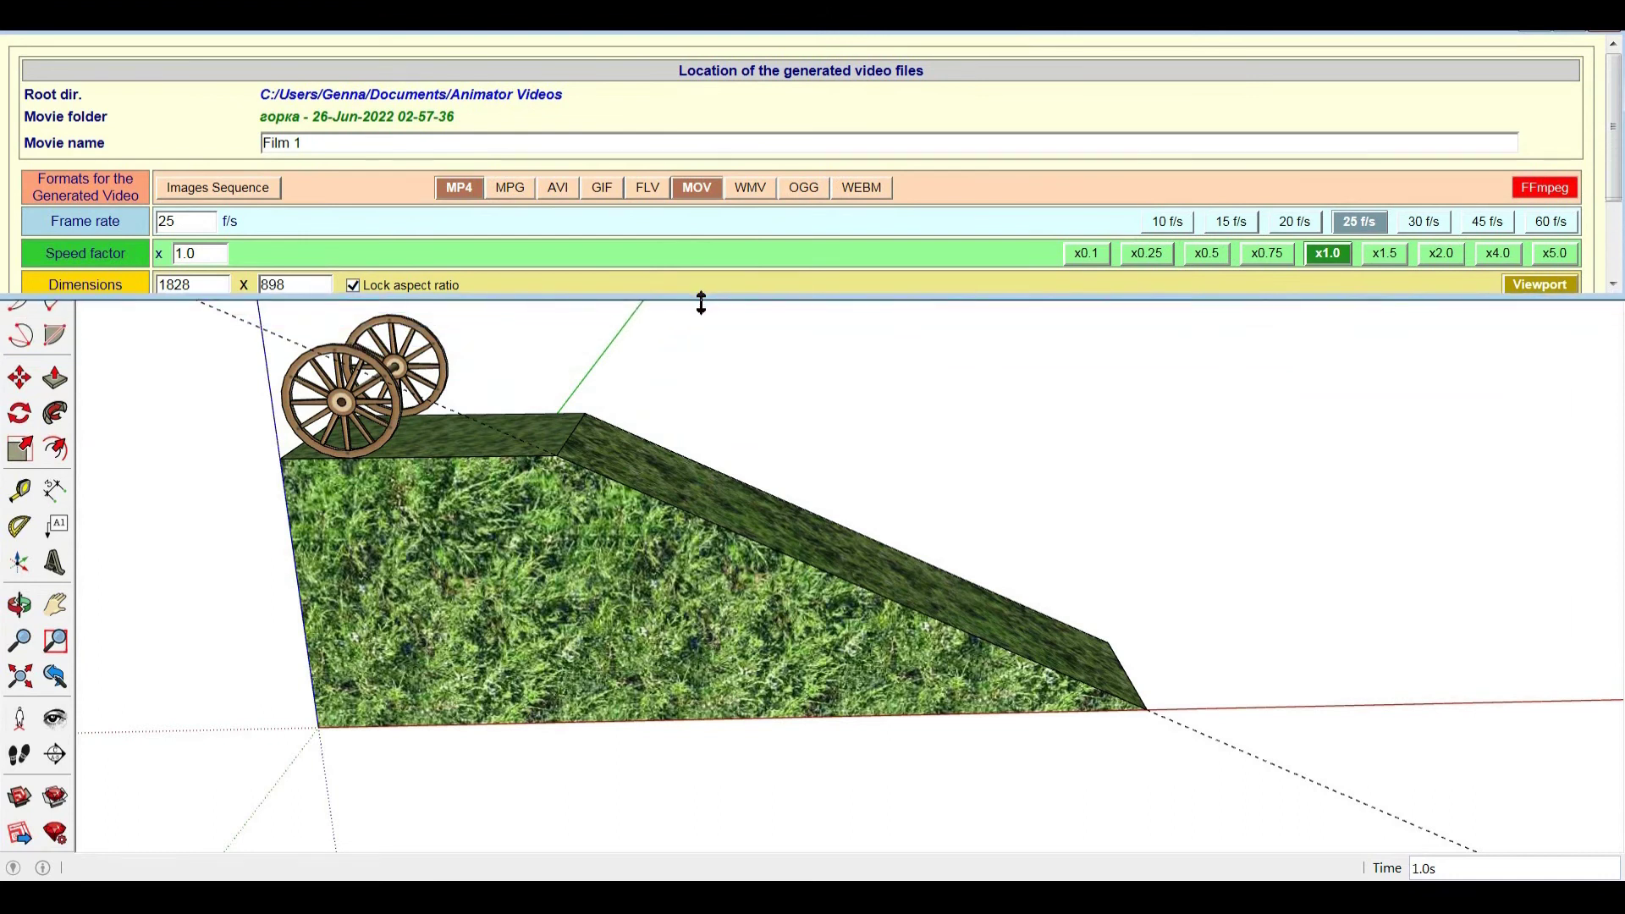
scroll(1618, 144, down, 3)
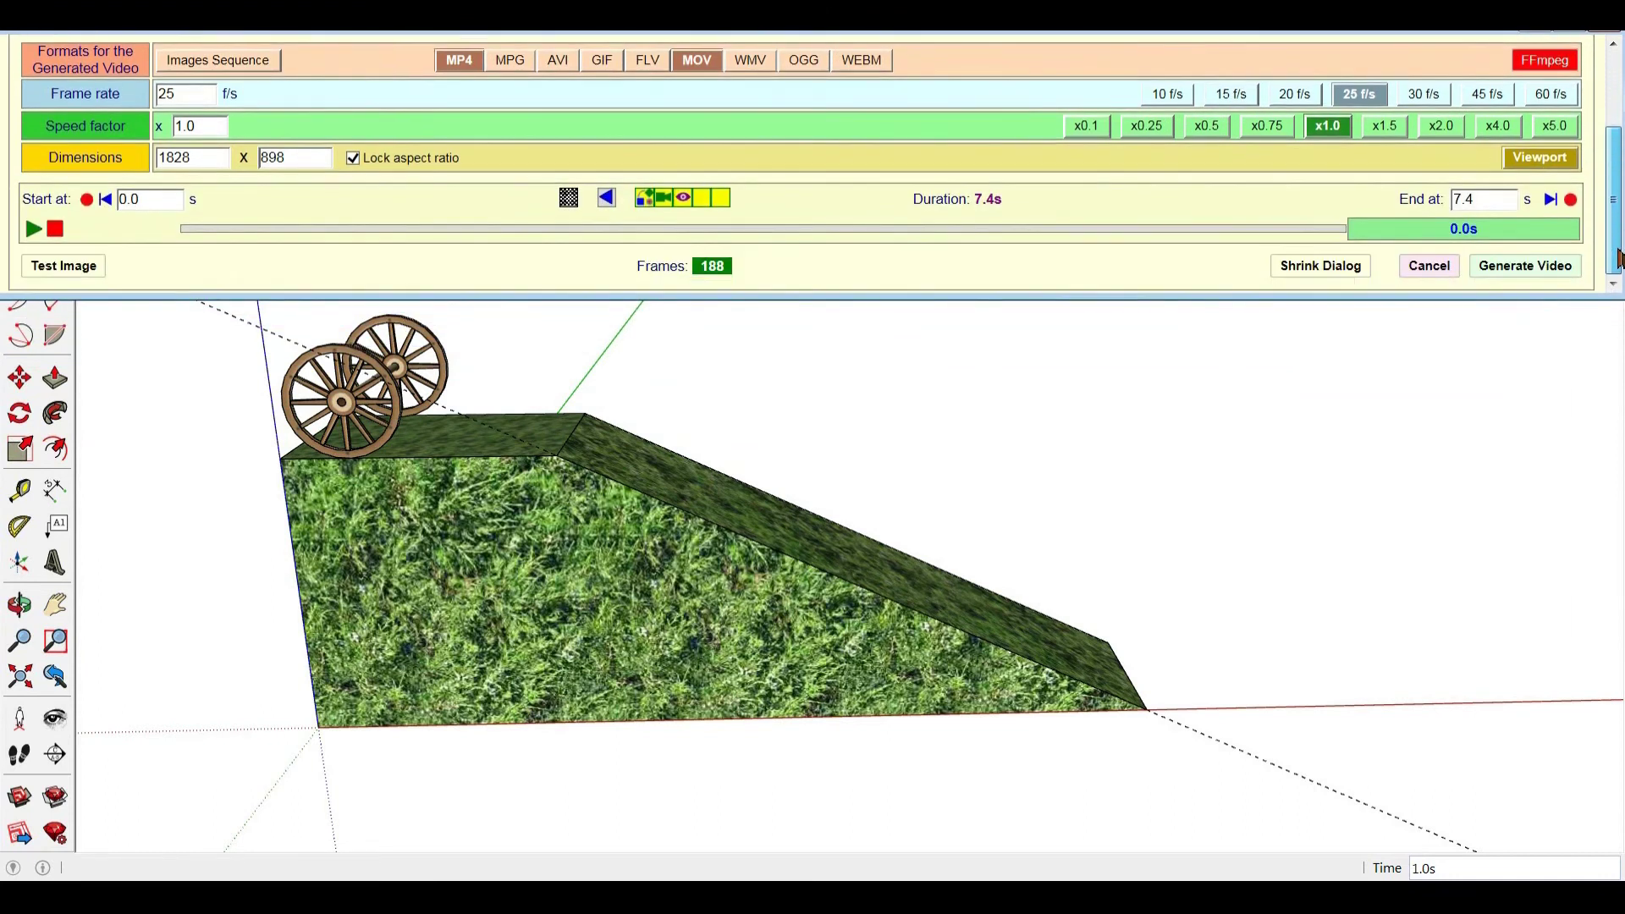
click(45, 238)
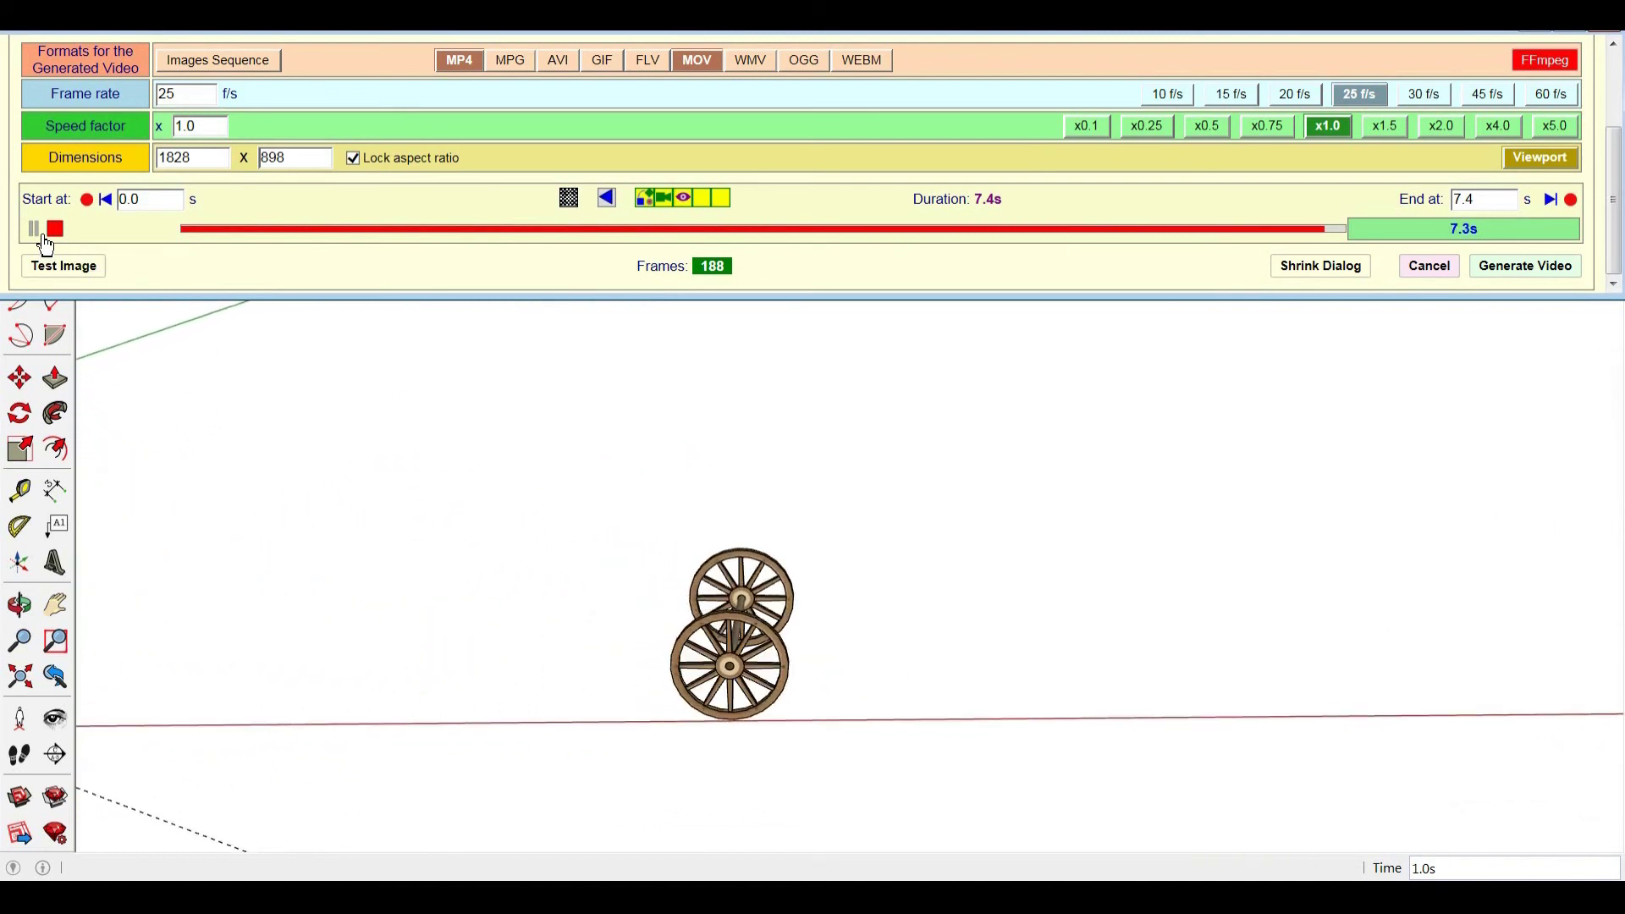
Step: Turn off Guides in the View menu and maximize the export settings window
drag(343, 38, 345, 138)
click(127, 39)
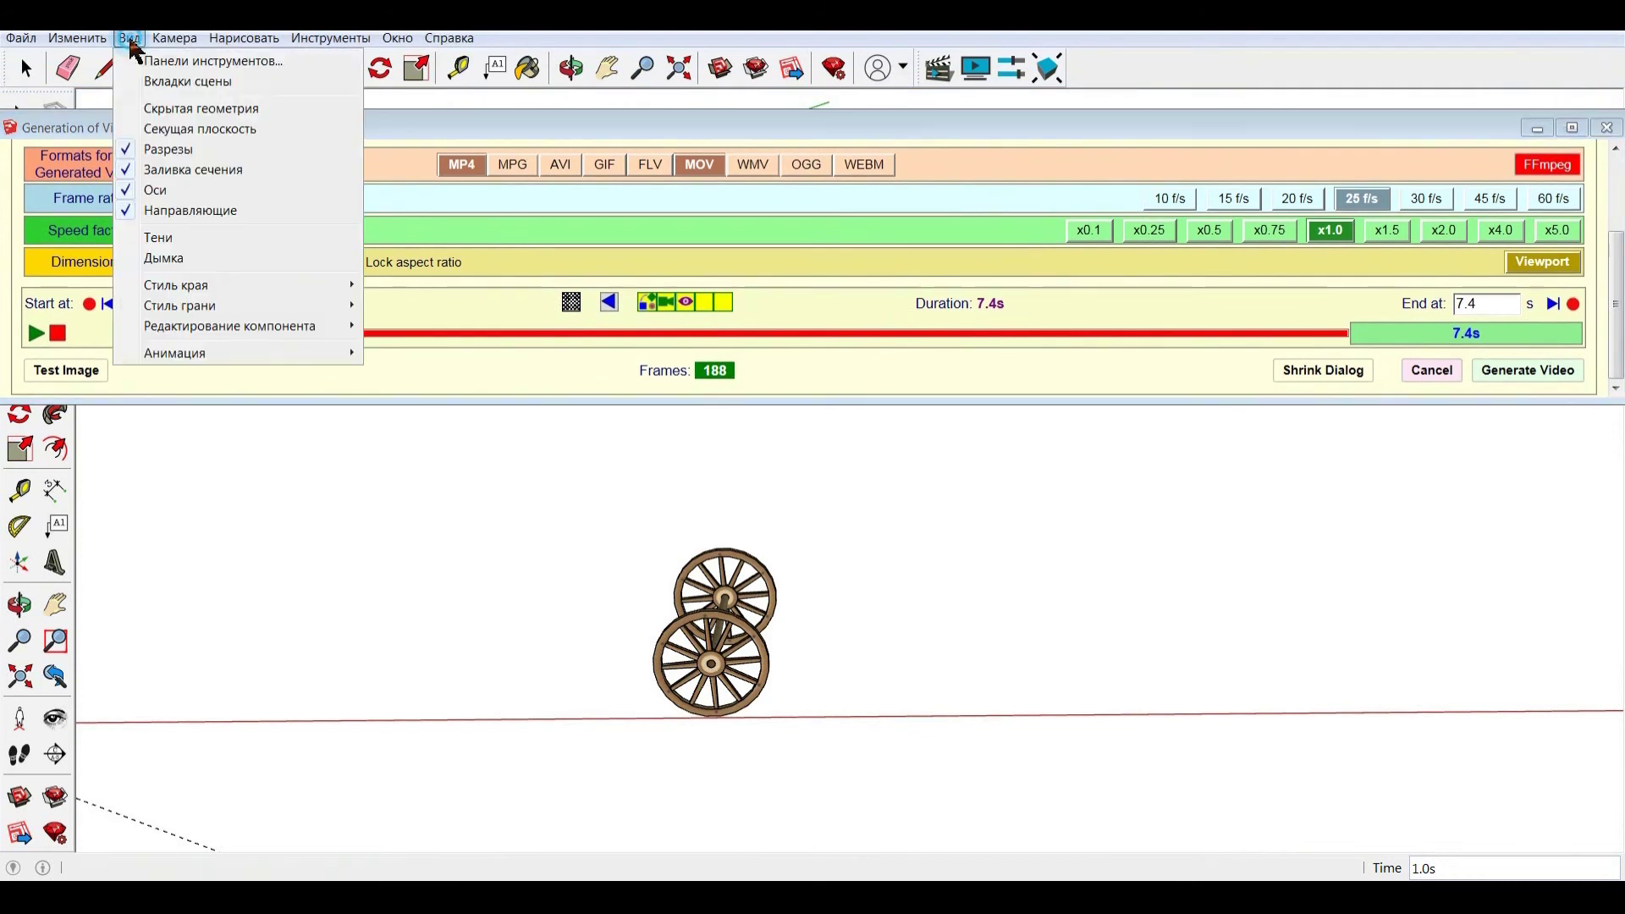
click(169, 213)
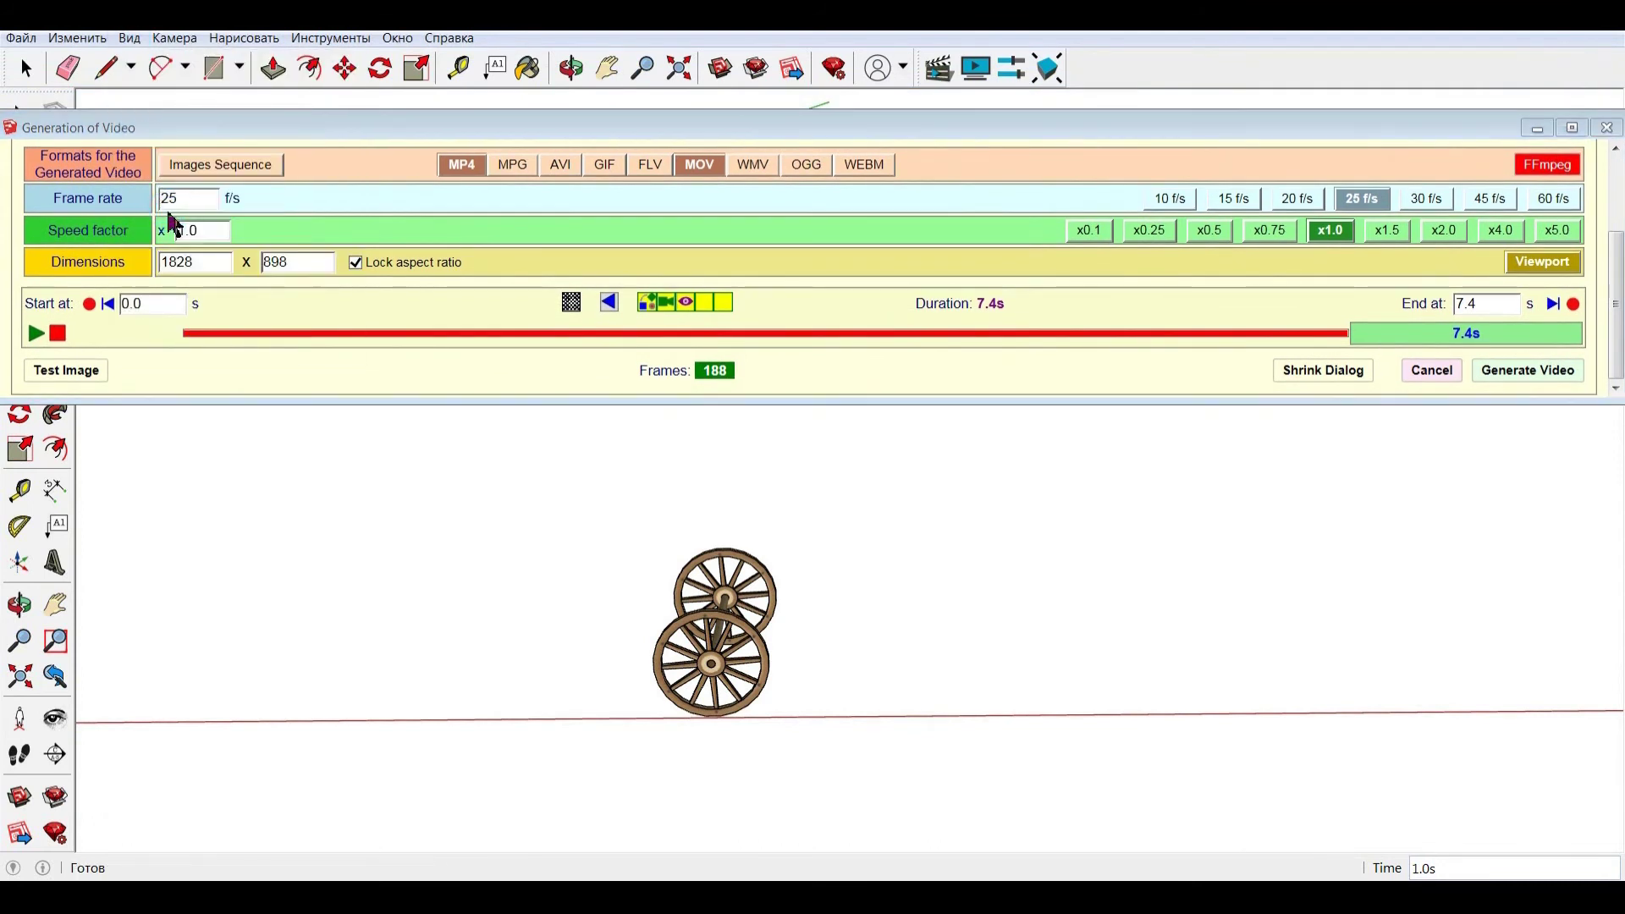
drag(580, 134, 597, 61)
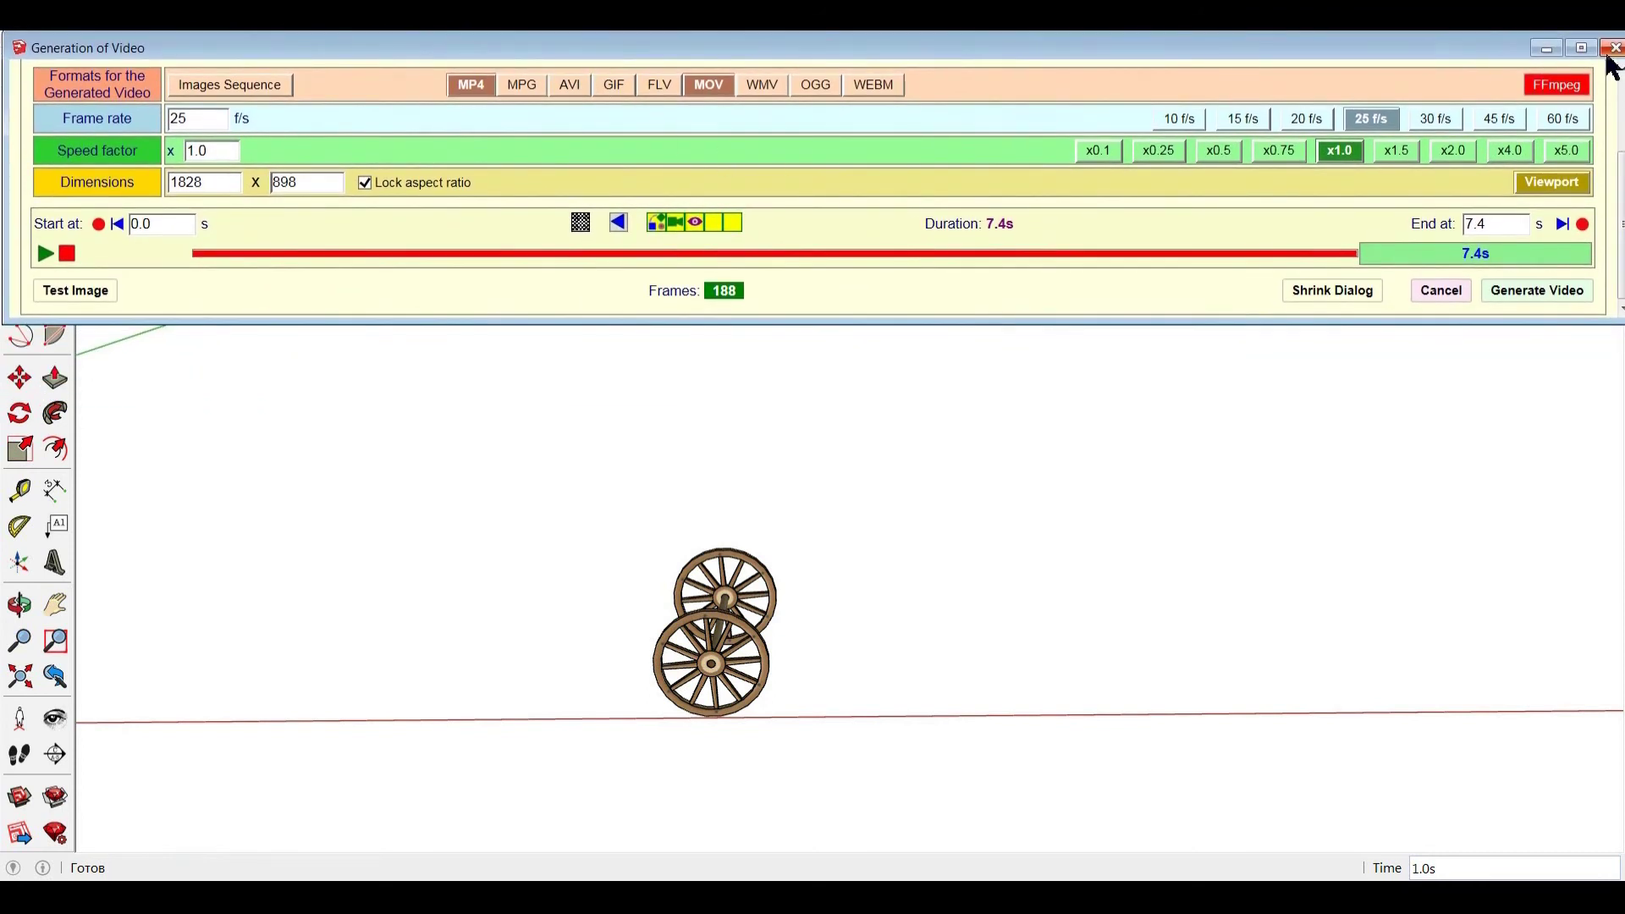
click(1580, 47)
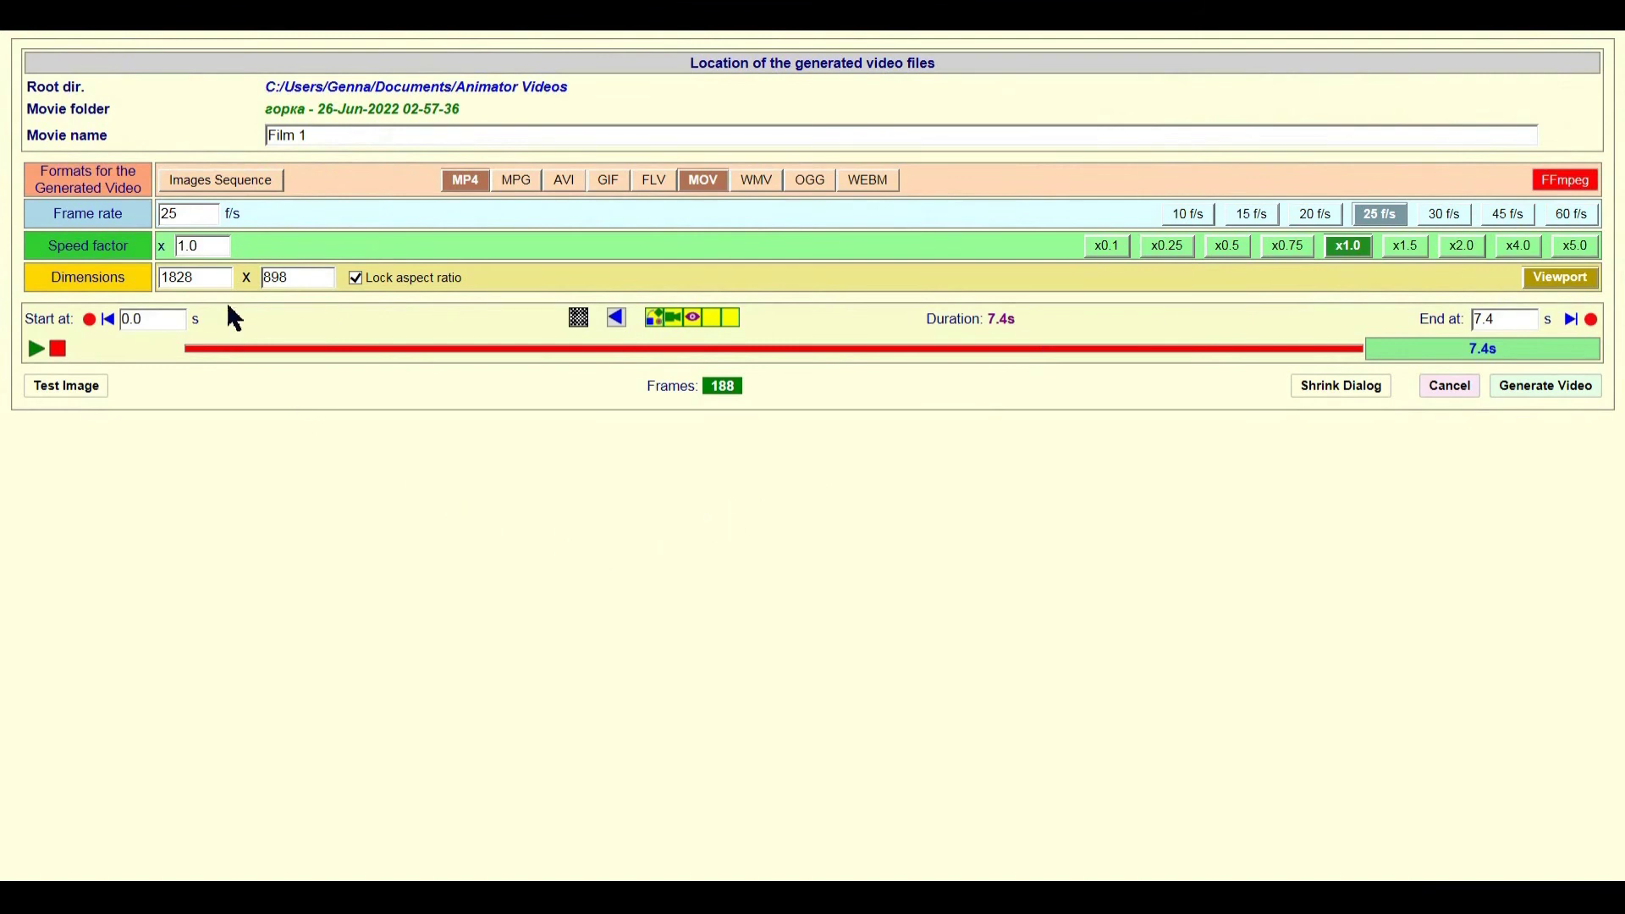
Step: Set export to 1920×1080 with aspect unlocked, MP4 only, at x0.75 speed
click(355, 279)
click(189, 279)
text(1)
drag(298, 277, 265, 277)
text(1080)
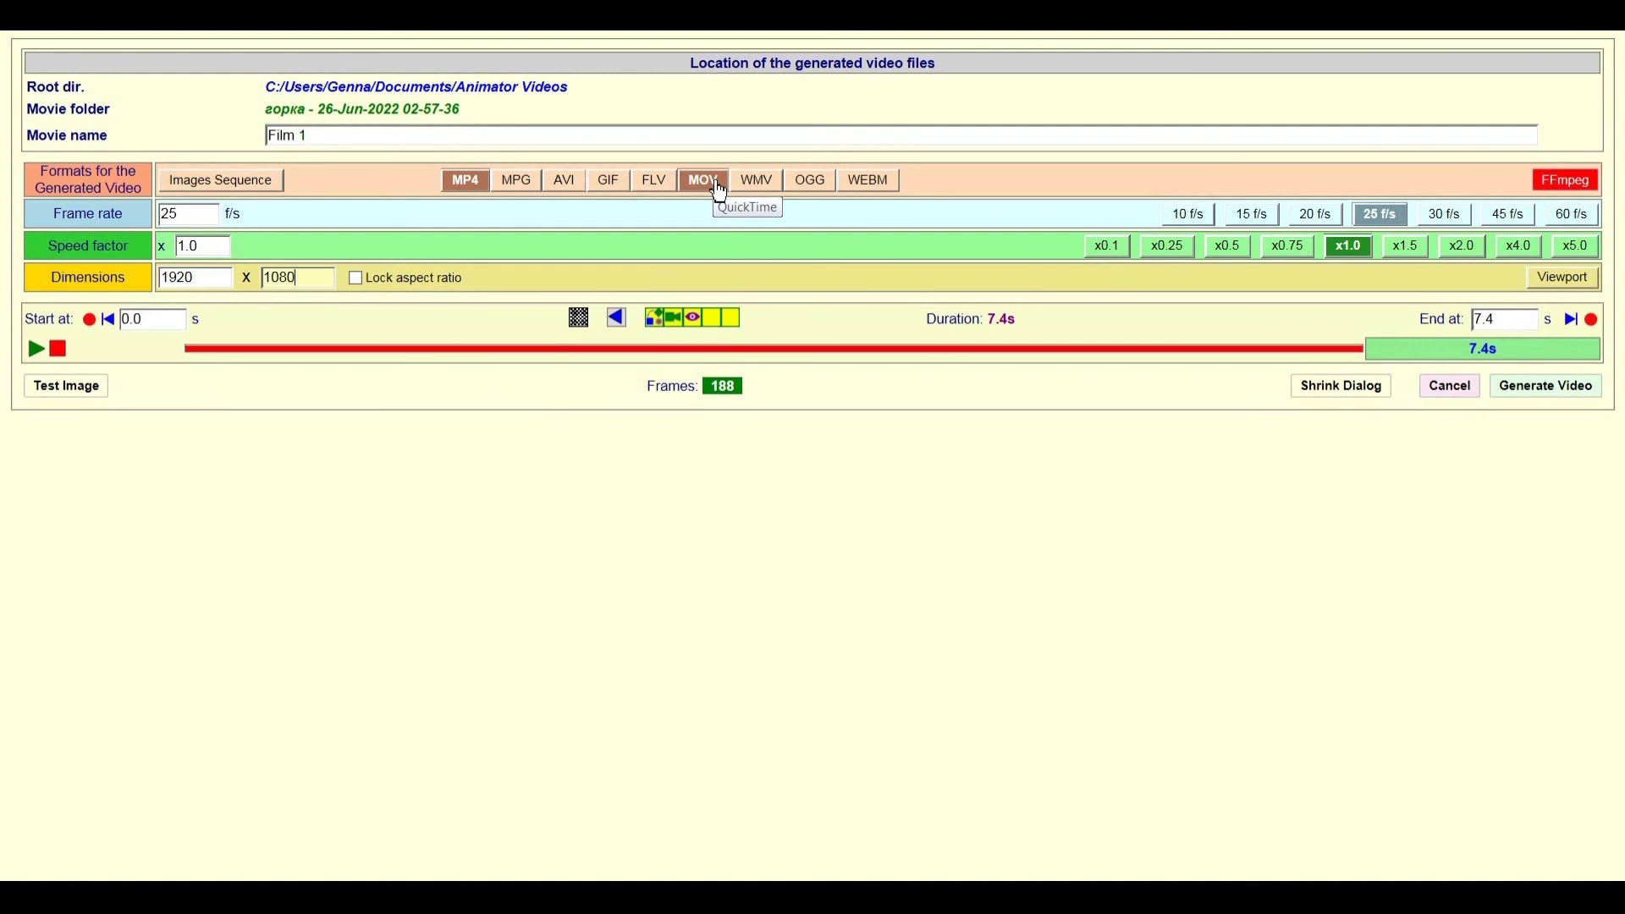
click(718, 188)
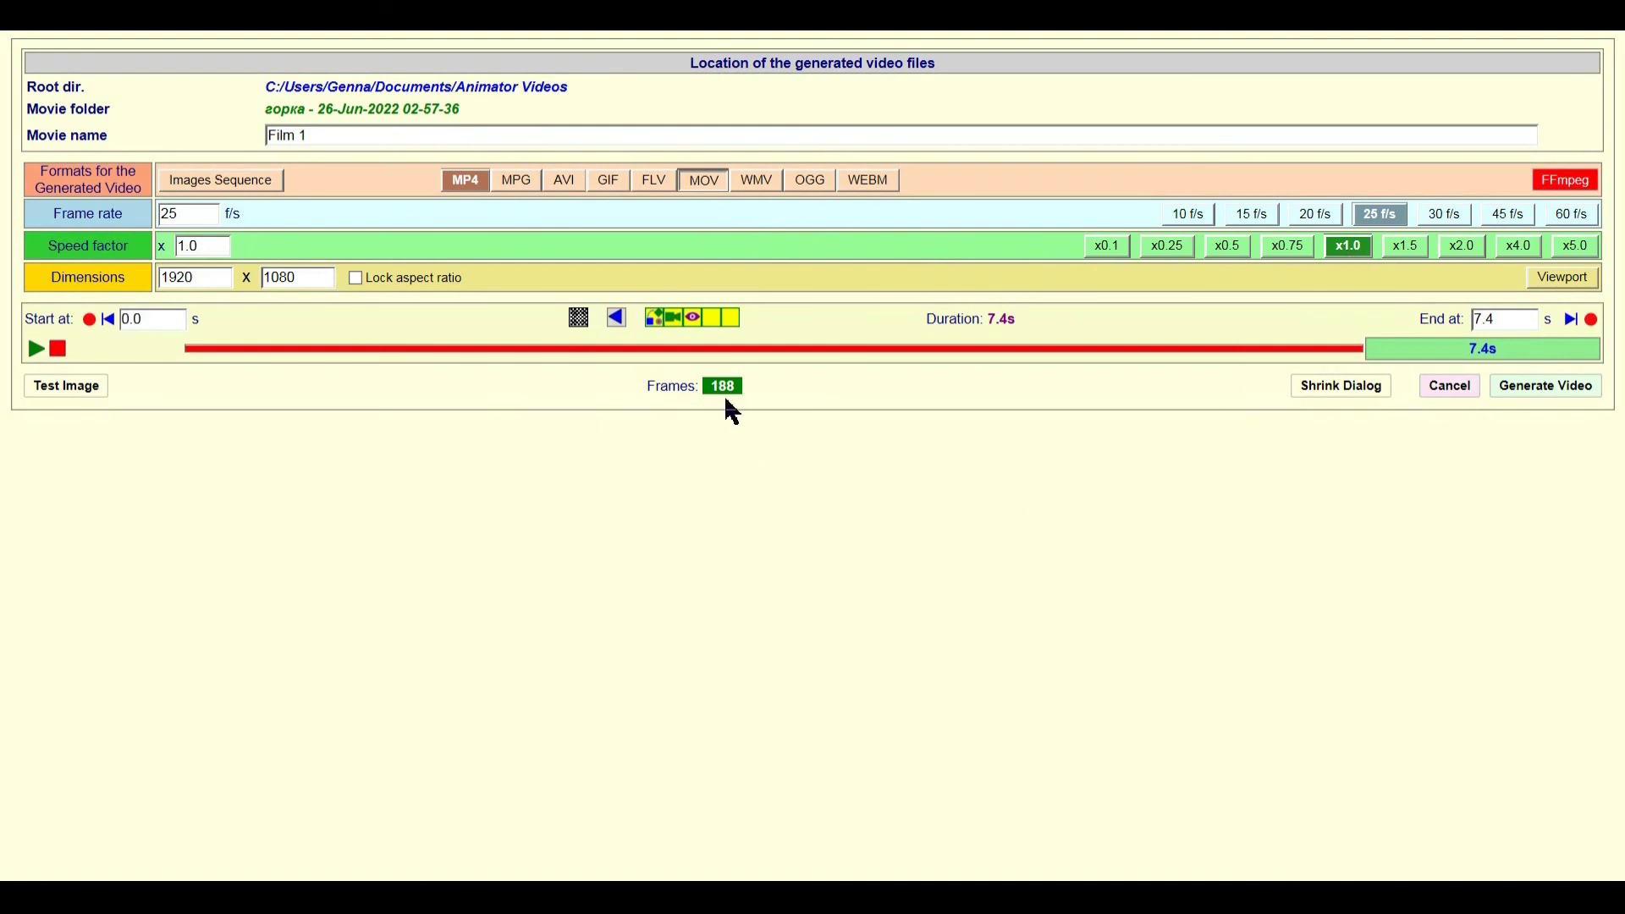
click(1299, 257)
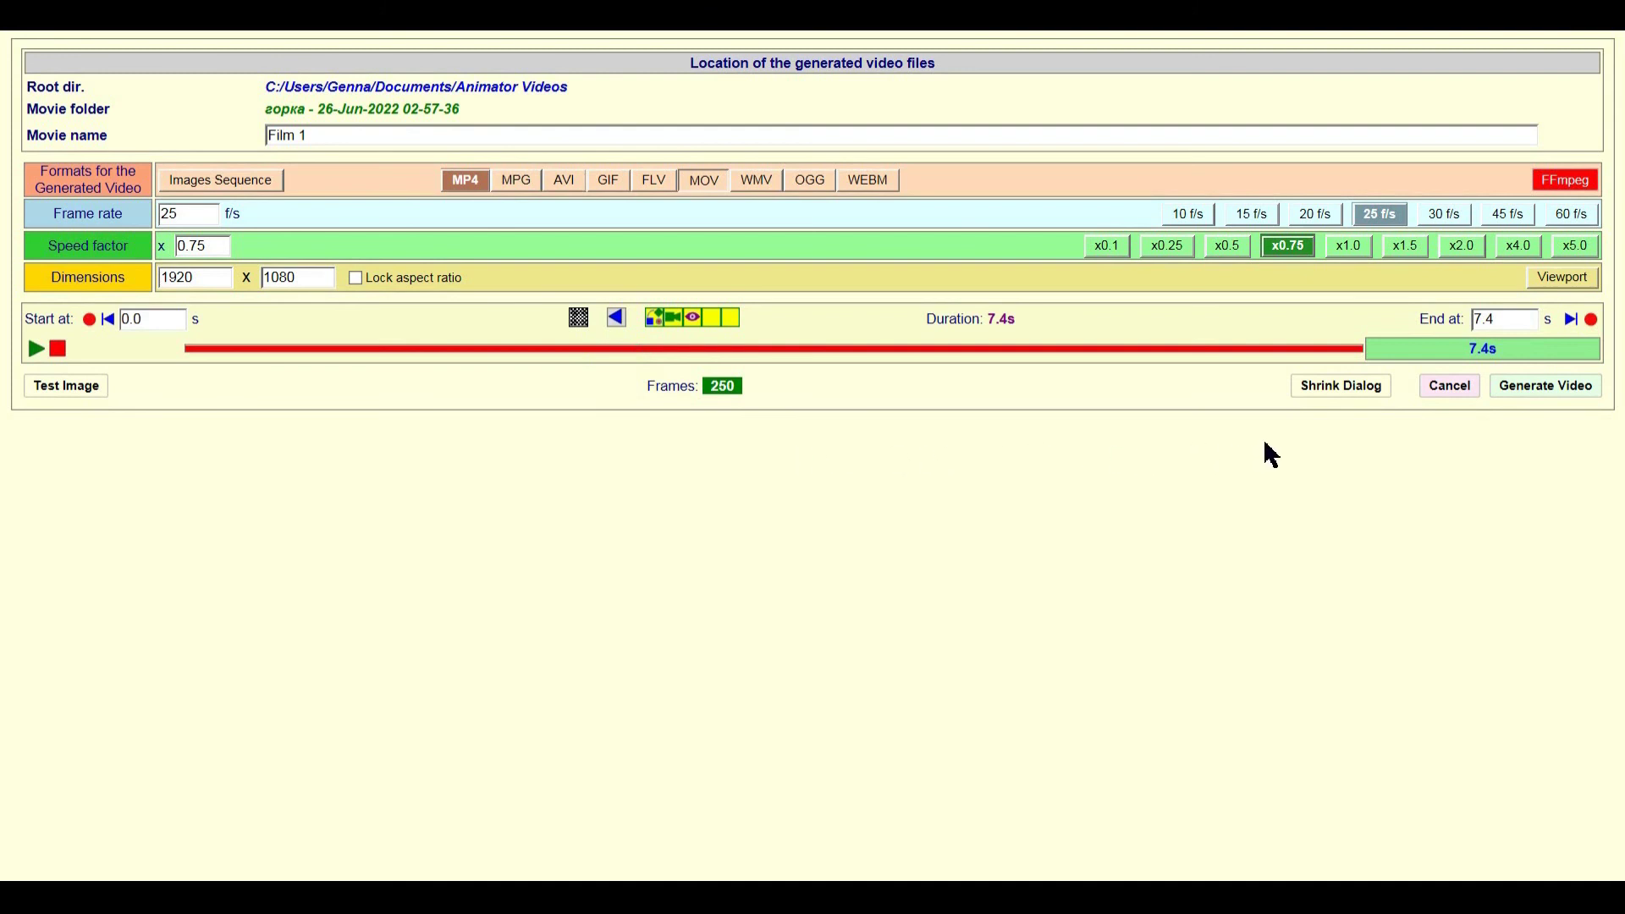
Step: Render the Film 1 video to 100% and open its output folder
click(1529, 391)
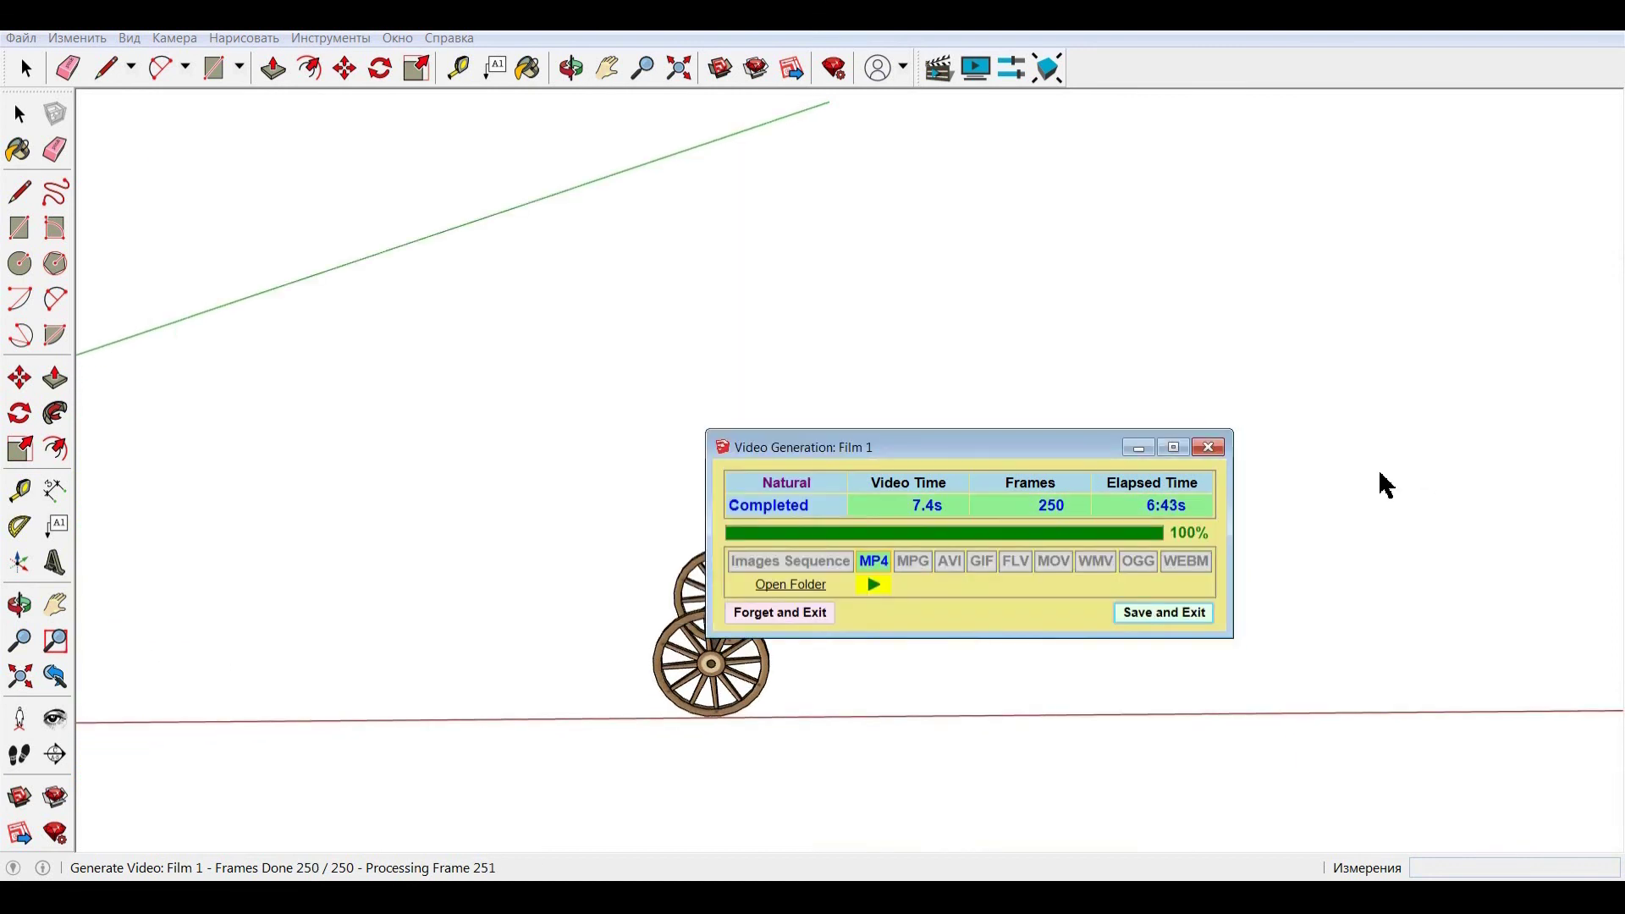
click(786, 590)
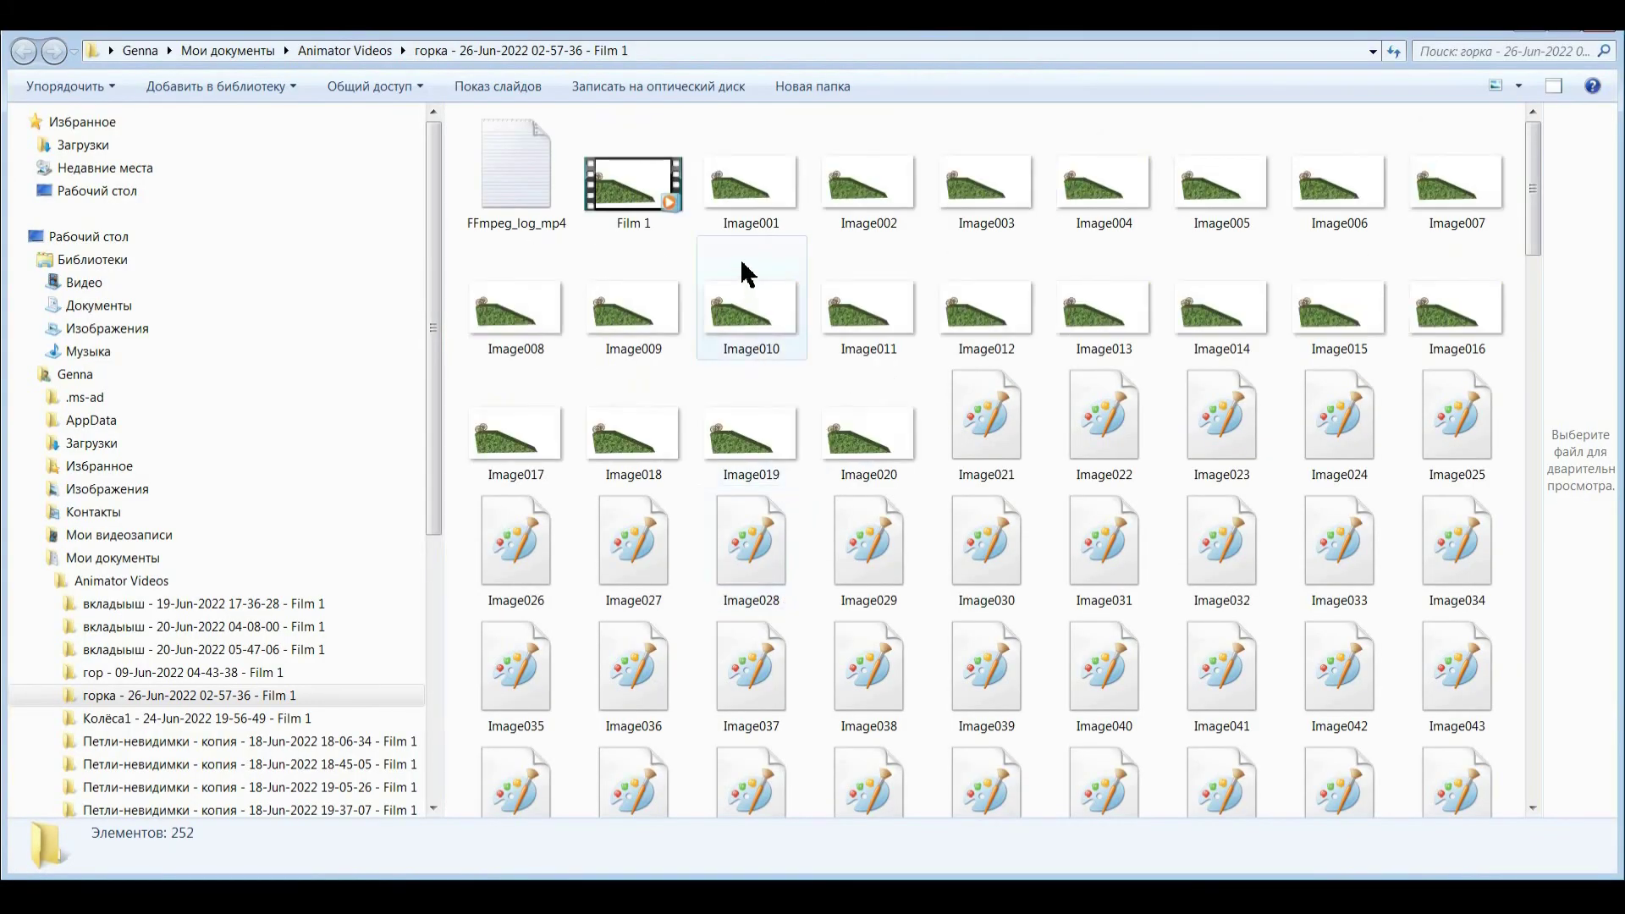
Step: Delete image frames Image001–Image250 to the recycle bin, then play Film 1
click(750, 193)
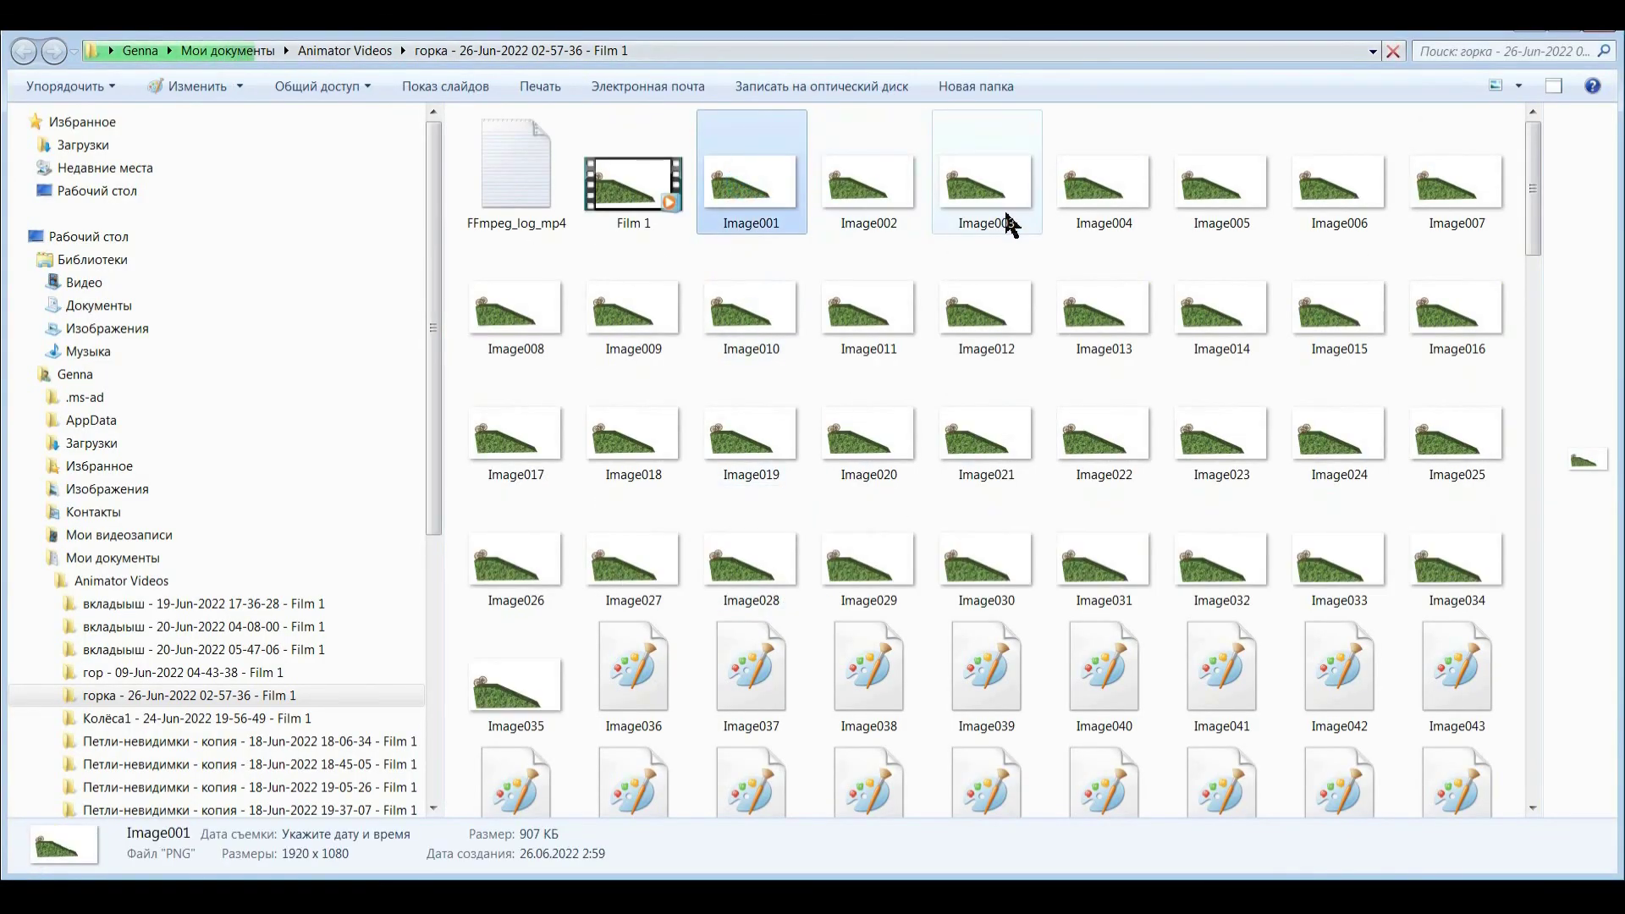
mouse_move(1531, 237)
mouse_down()
mouse_move(1515, 362)
mouse_move(1531, 812)
mouse_up()
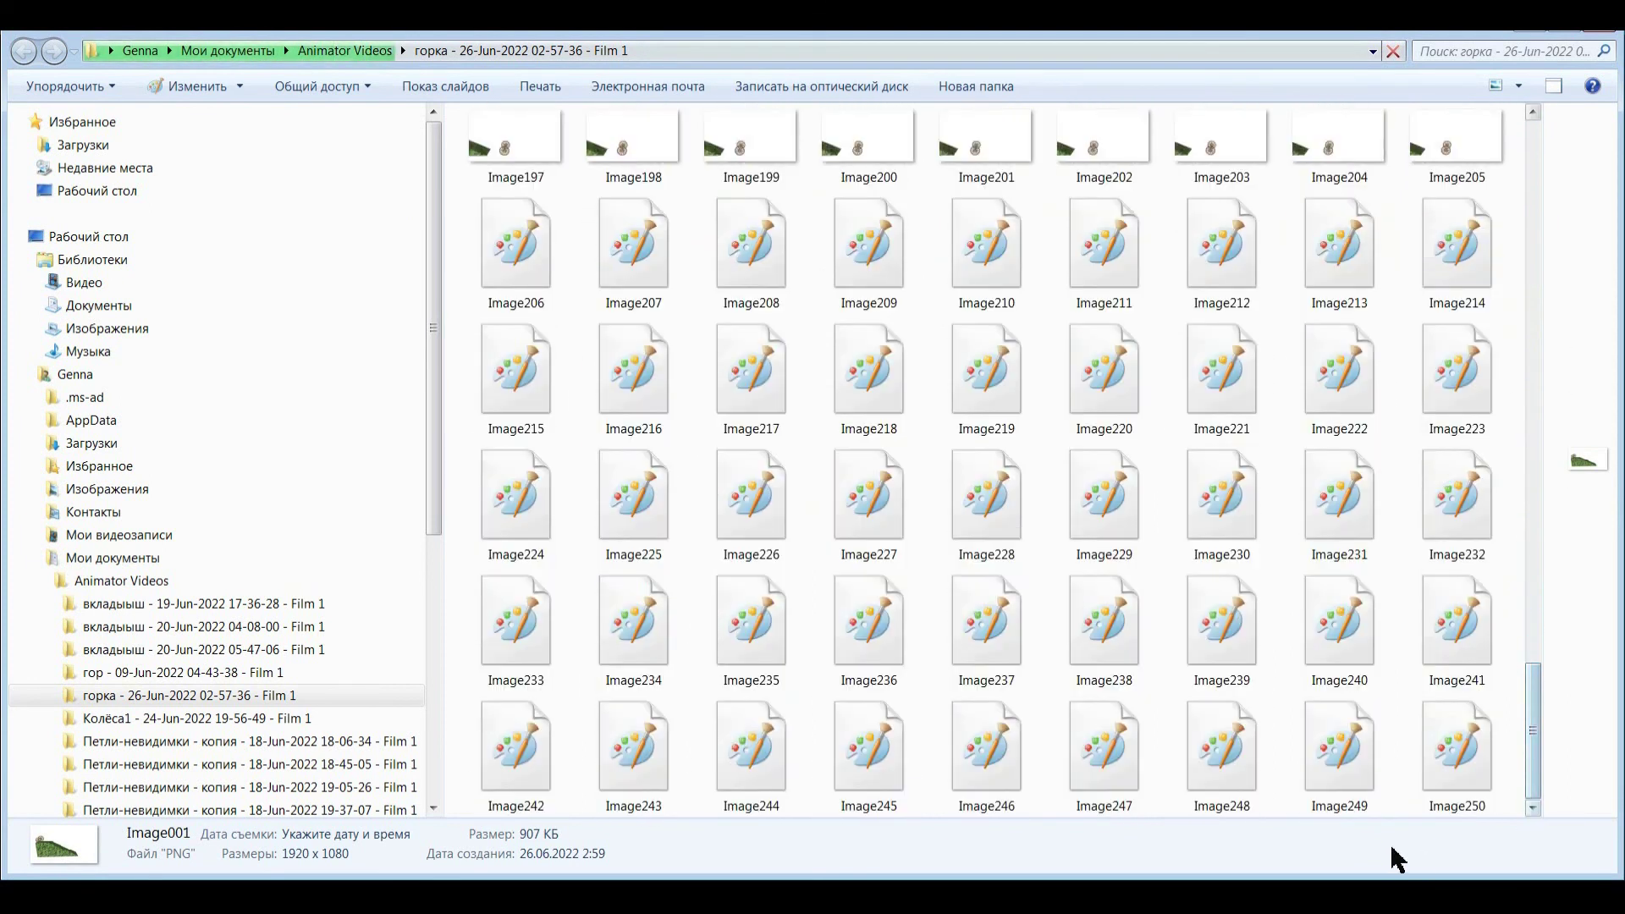
shift+click(1444, 751)
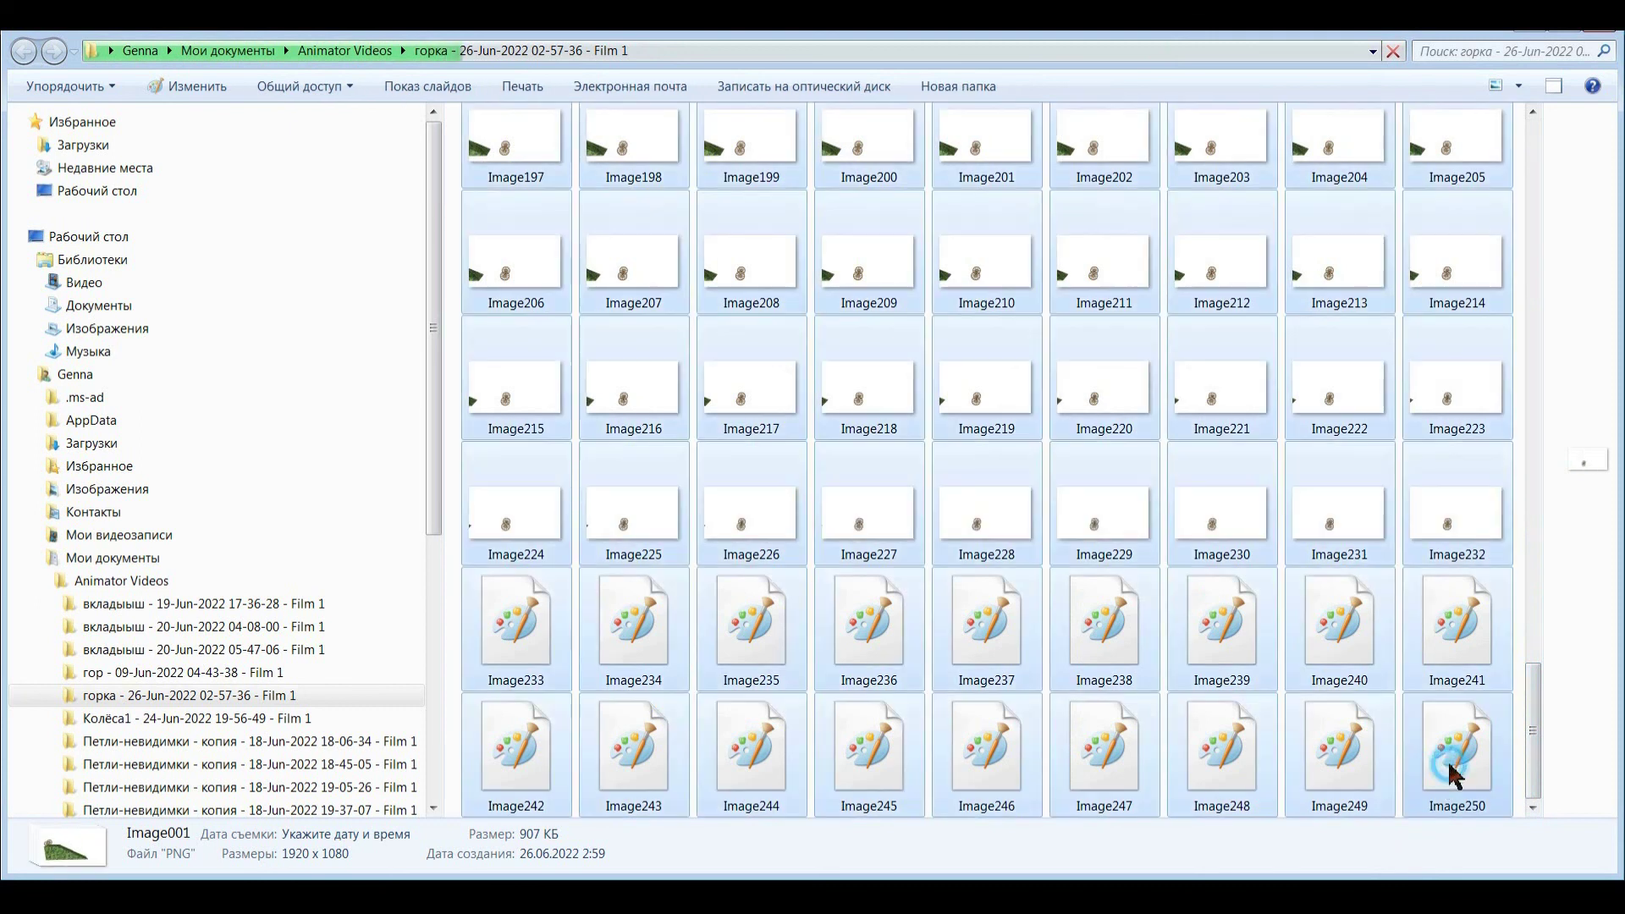
right_click(1449, 774)
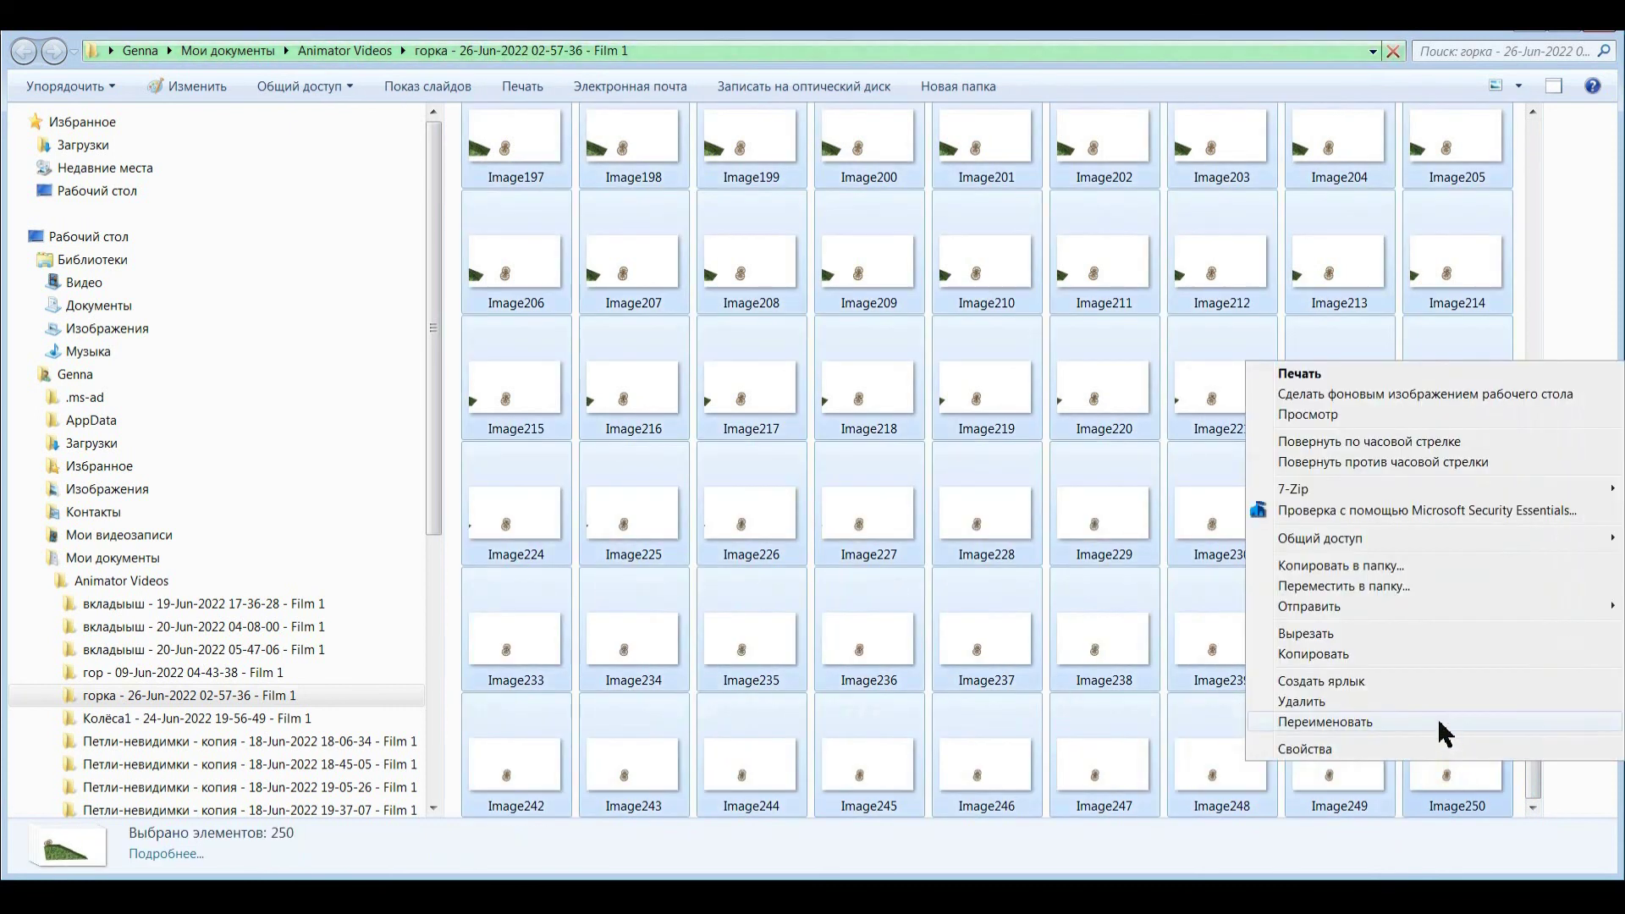
click(1437, 704)
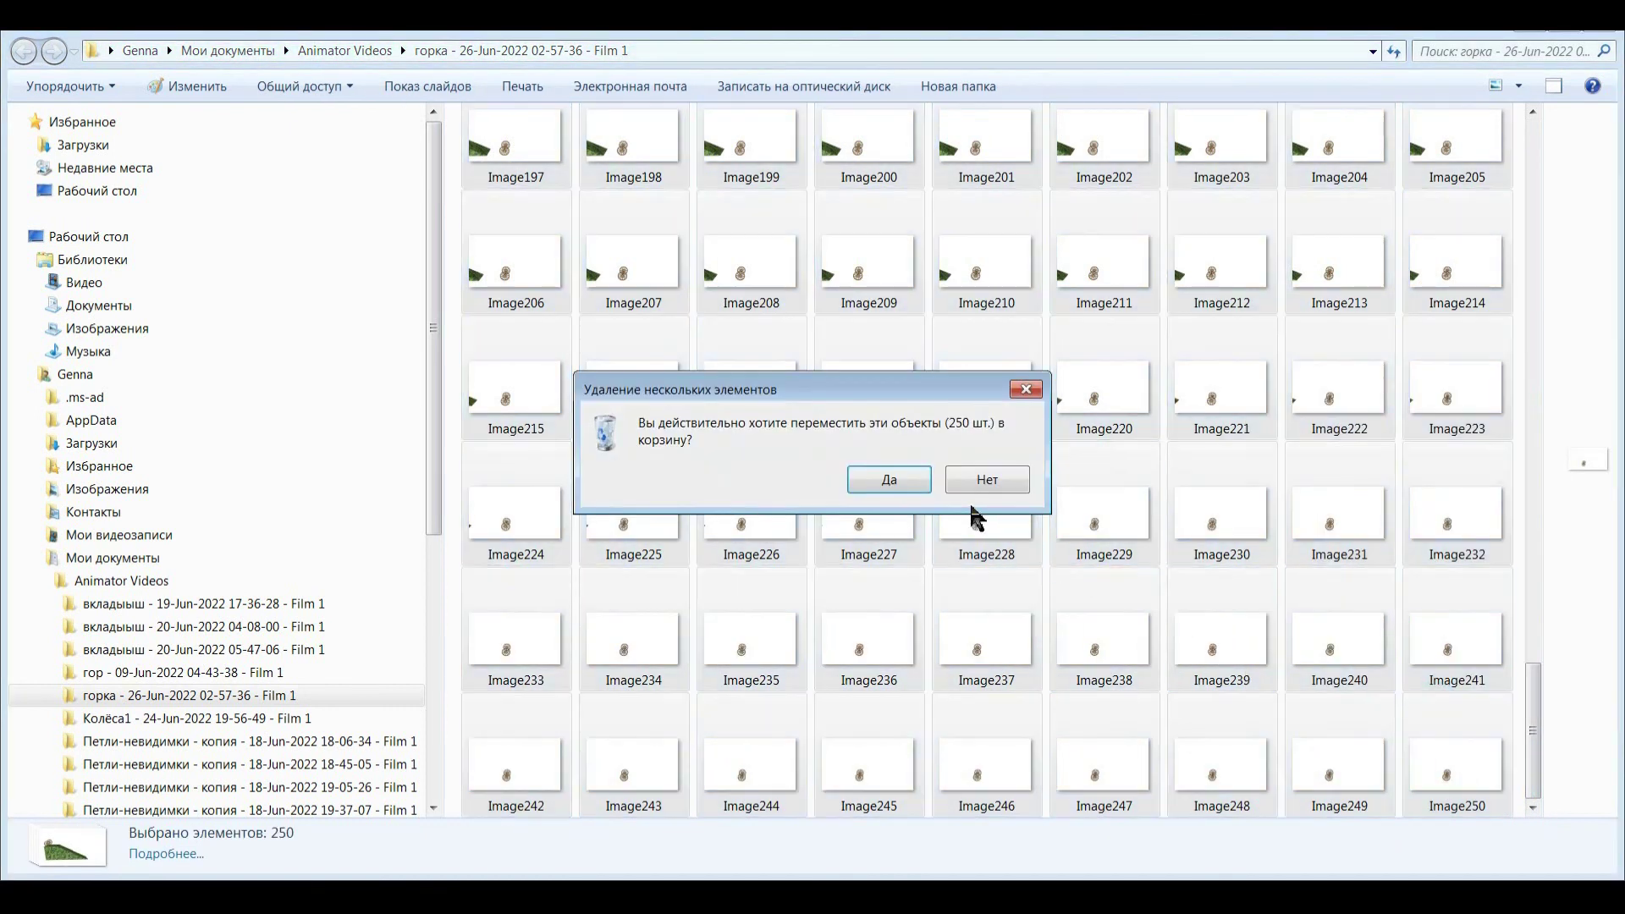
click(895, 486)
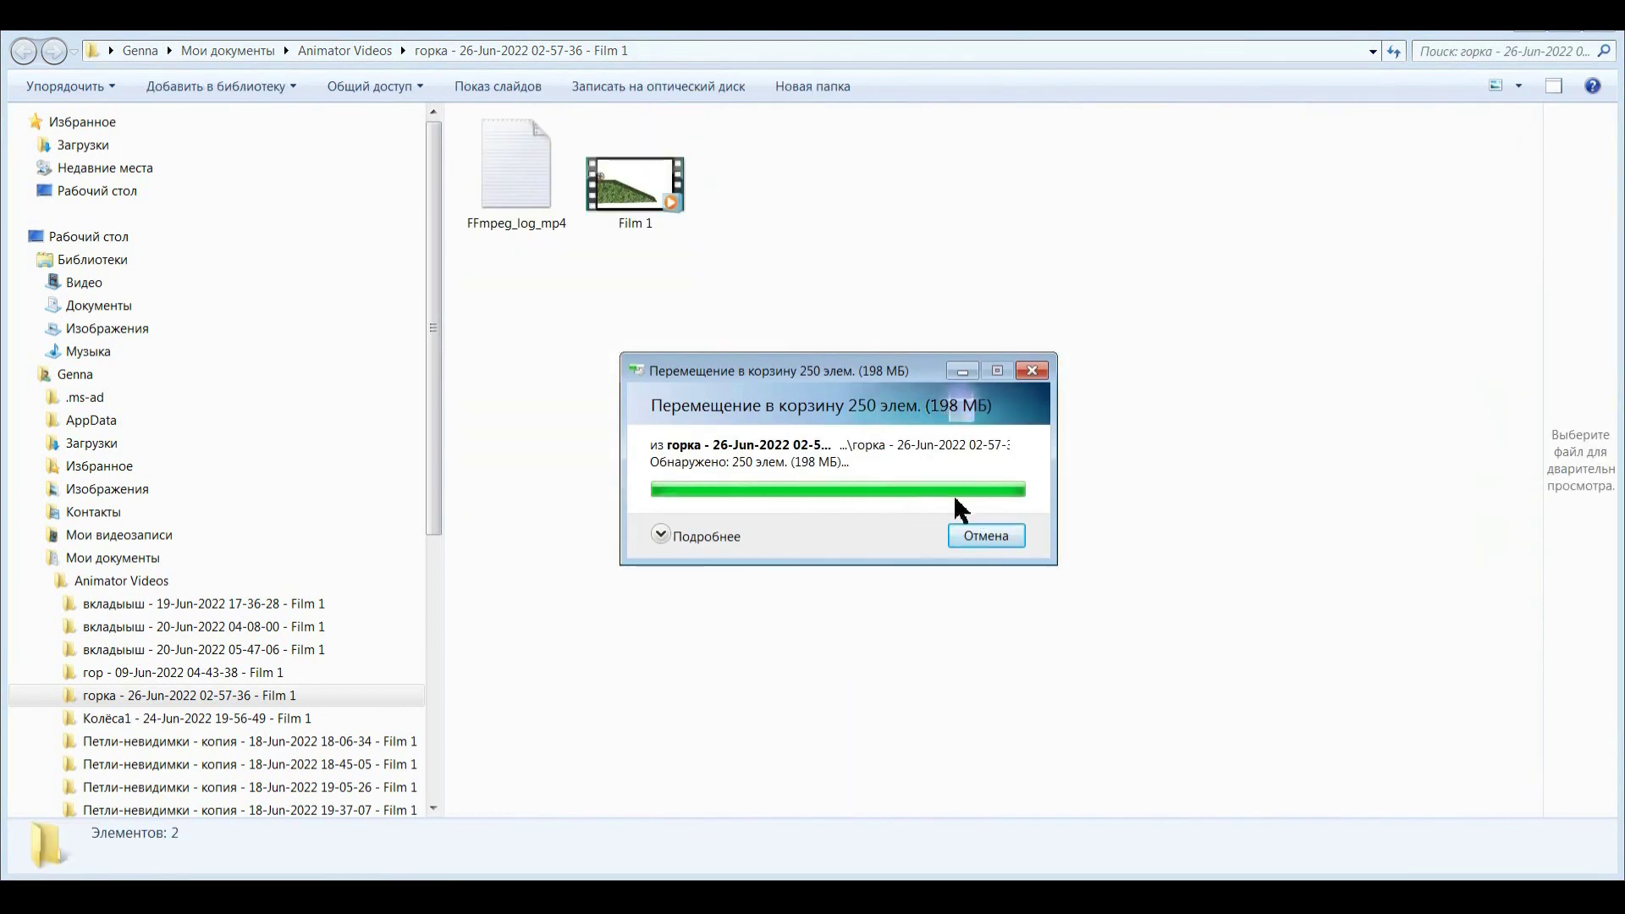
double_click(639, 206)
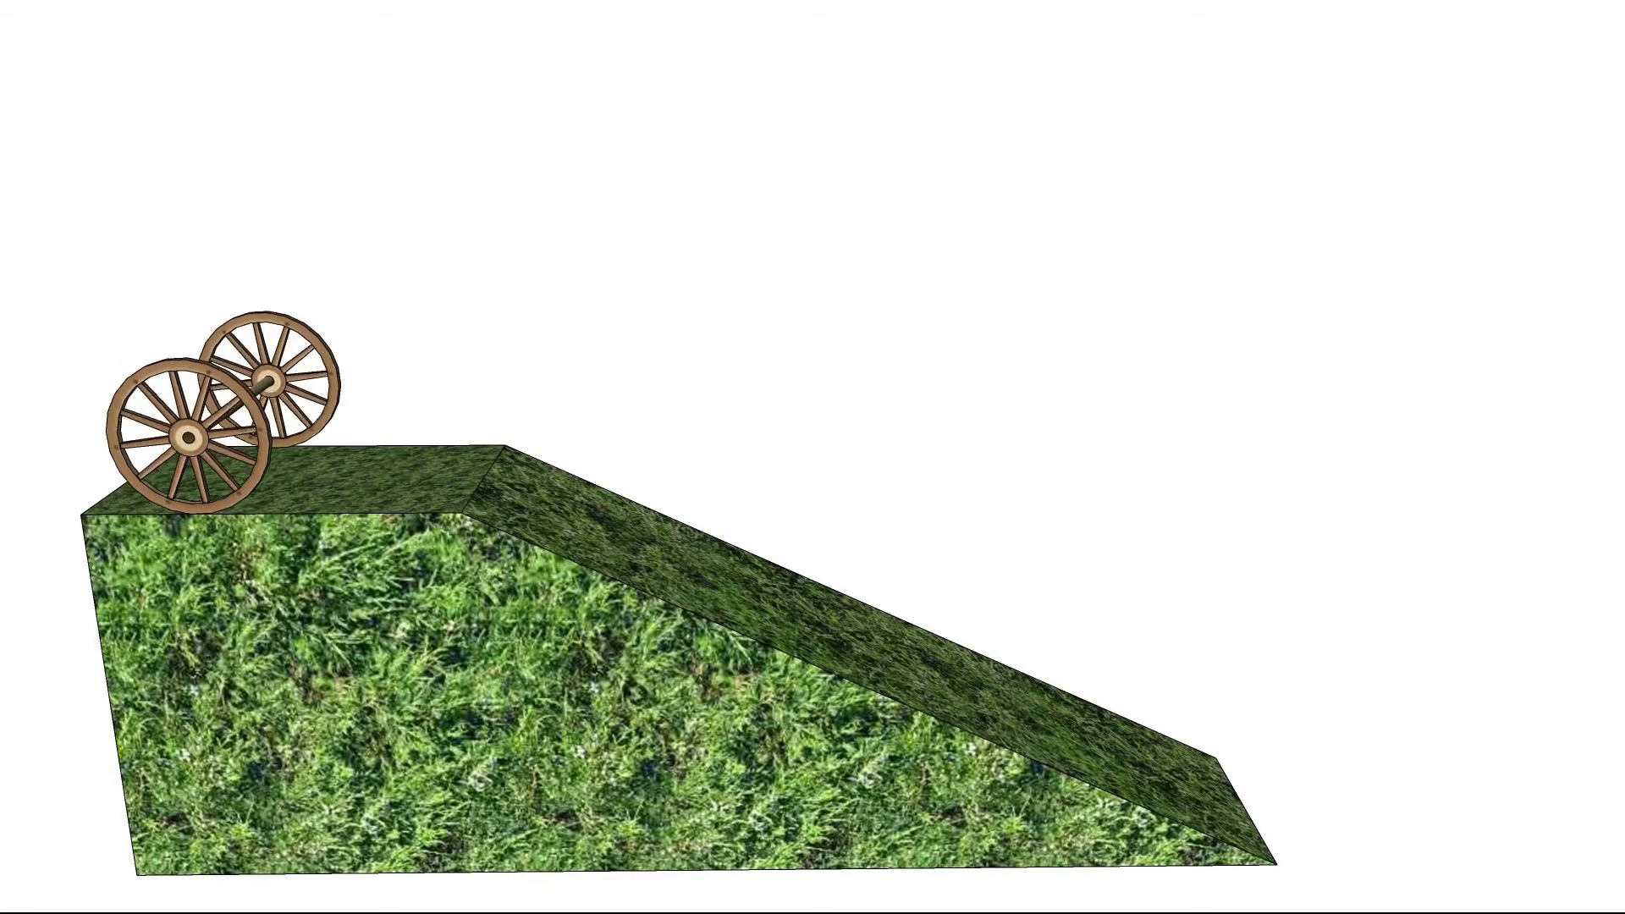